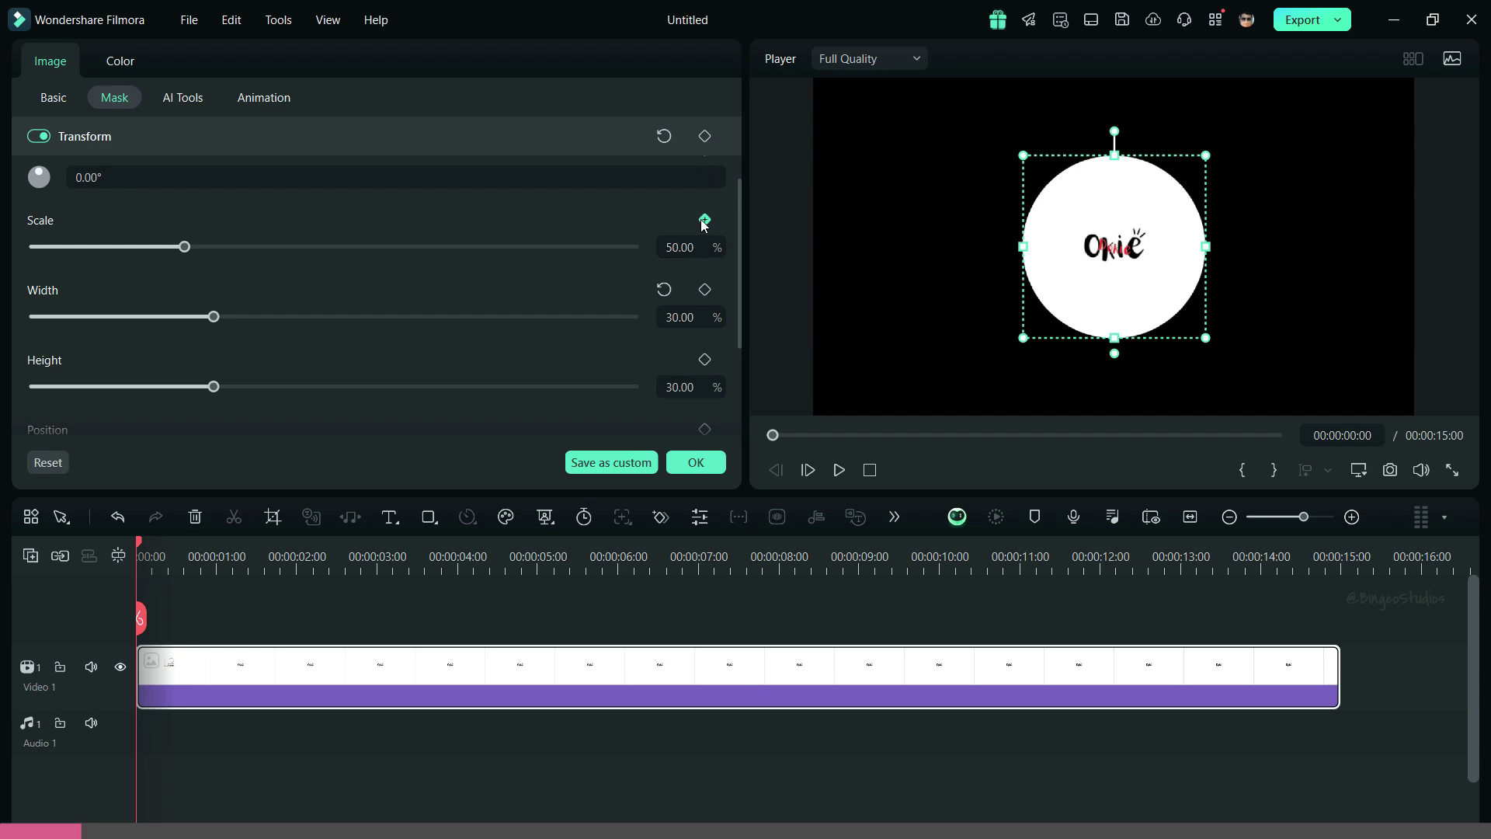
- Animate the logo's mask scale from 200% at 0:00 down to 30% at 00:00:00:15
{"action": "left_click_drag", "start_coordinate": [618, 247], "coordinate": [644, 248]}
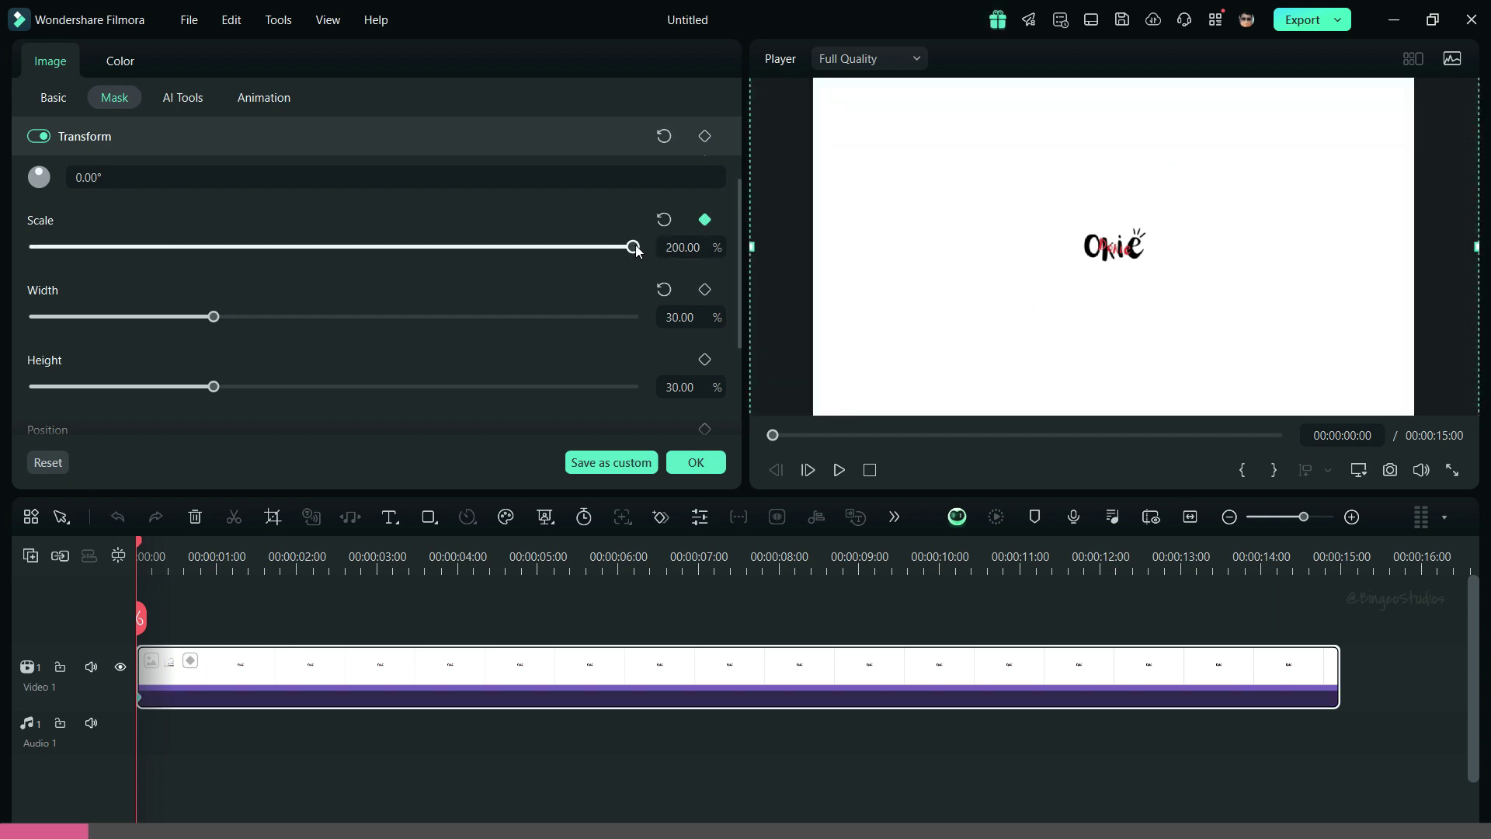
{"action": "left_click", "coordinate": [184, 558]}
{"action": "left_click", "coordinate": [704, 219]}
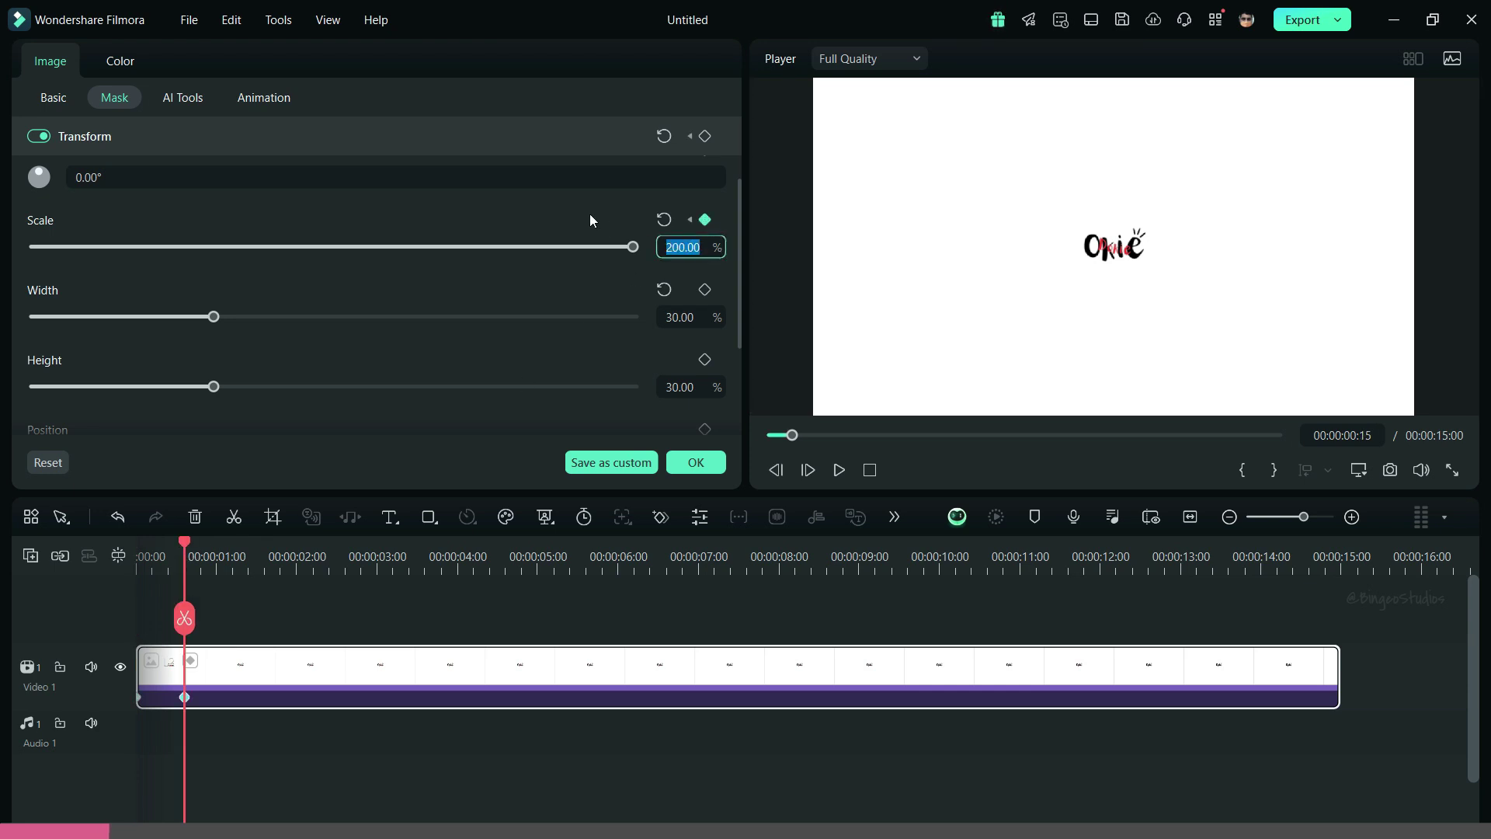
{"action": "type", "text": "30"}
{"action": "key", "text": "Return"}
- Add a Basic transform keyframe to the logo at one second
{"action": "left_click_drag", "start_coordinate": [186, 546], "coordinate": [216, 546]}
{"action": "left_click", "coordinate": [661, 517]}
{"action": "left_click", "coordinate": [654, 524]}
- Key the logo scale to 150% at one second and 120% at 00:00:01:08
{"action": "type", "text": "150"}
{"action": "key", "text": "Return"}
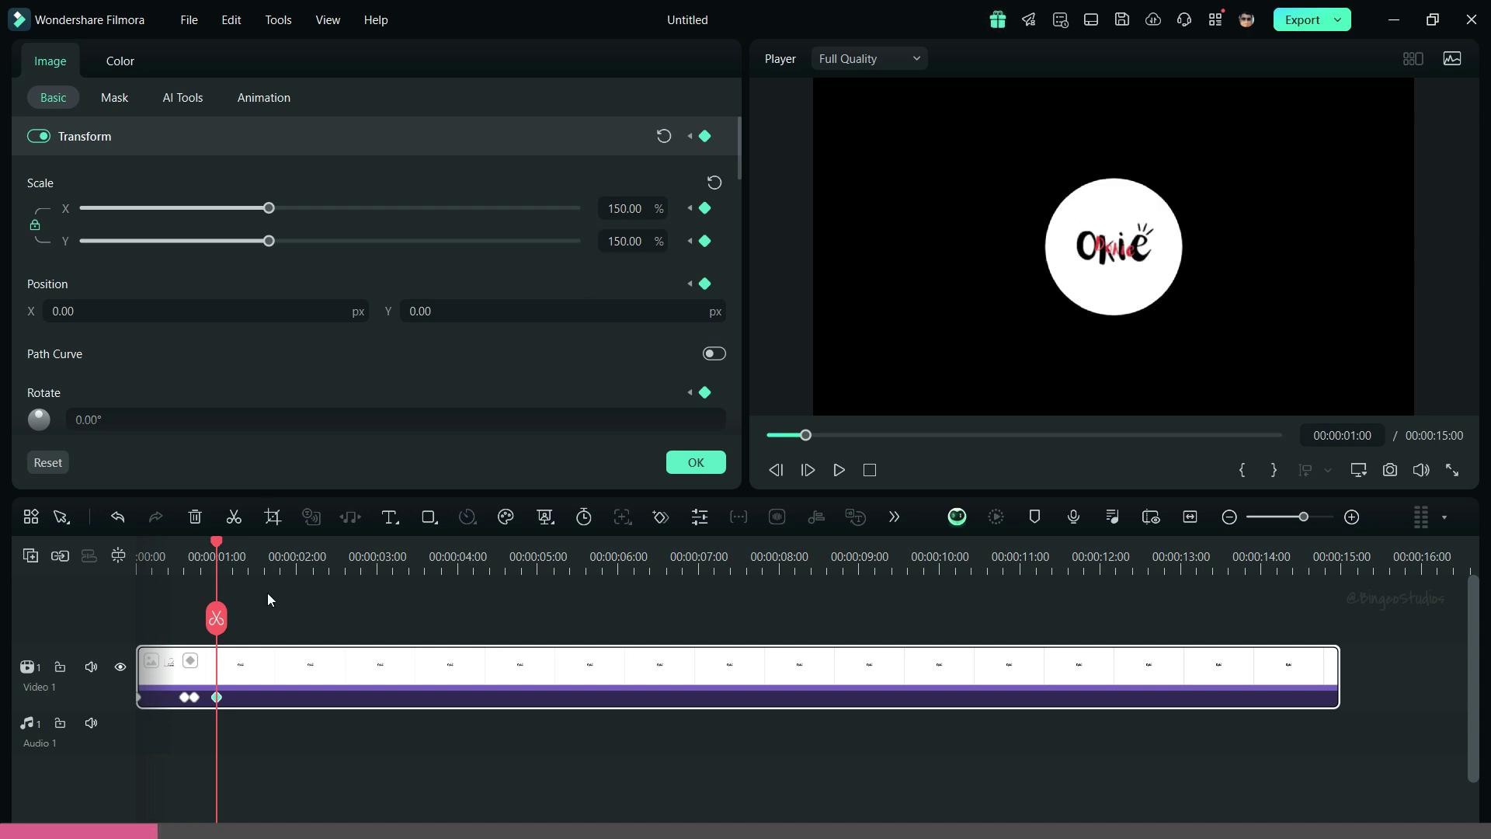
{"action": "left_click_drag", "start_coordinate": [220, 556], "coordinate": [242, 544]}
{"action": "left_click", "coordinate": [660, 516]}
{"action": "double_click", "coordinate": [625, 241]}
{"action": "type", "text": "120"}
{"action": "key", "text": "Return"}
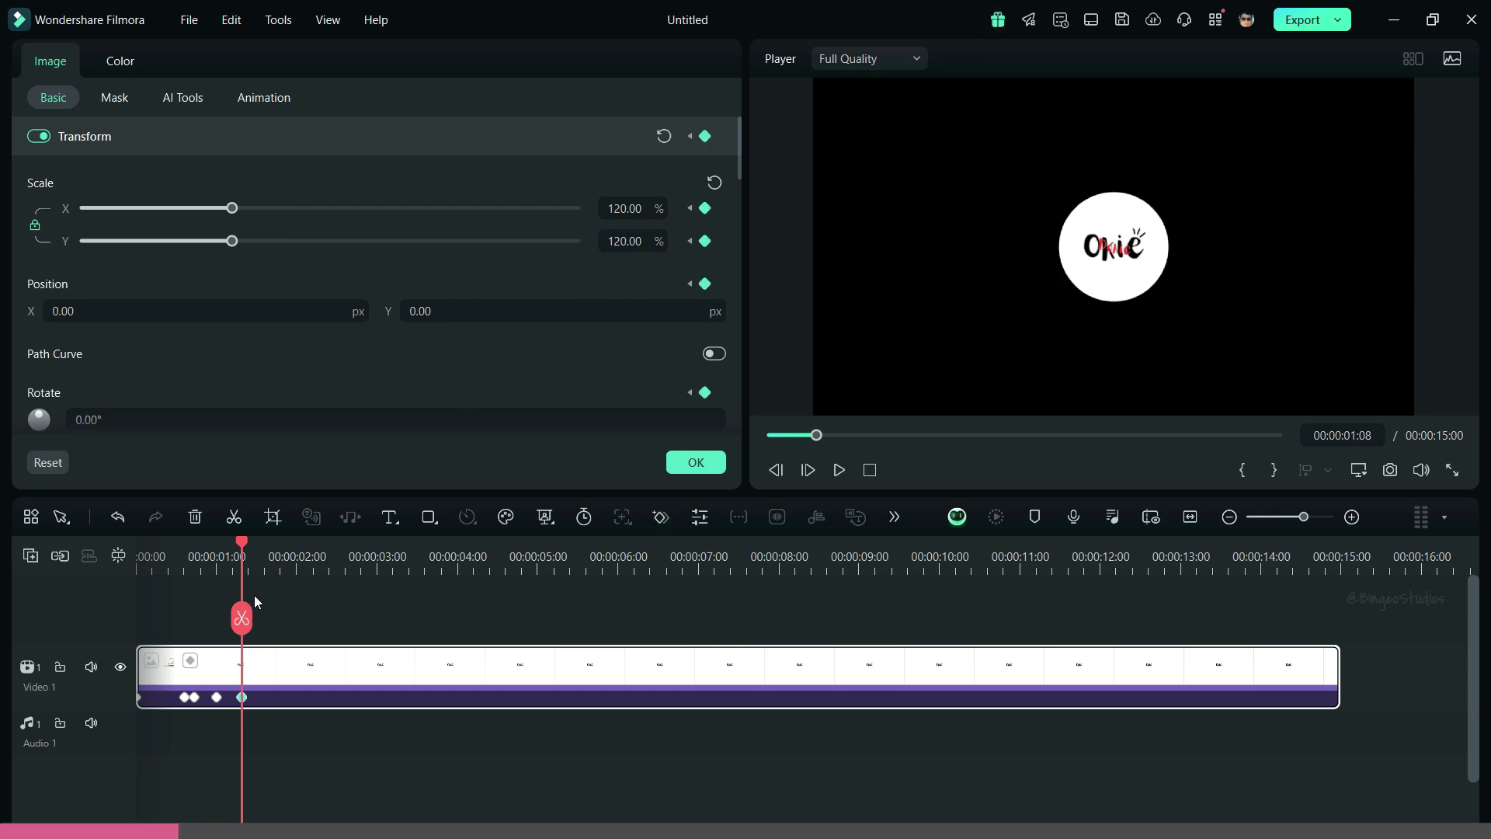
- Preview the pulse, then drag both scale keyframes earlier on the zoomed-in timeline
{"action": "left_click", "coordinate": [172, 572]}
{"action": "key", "text": "space"}
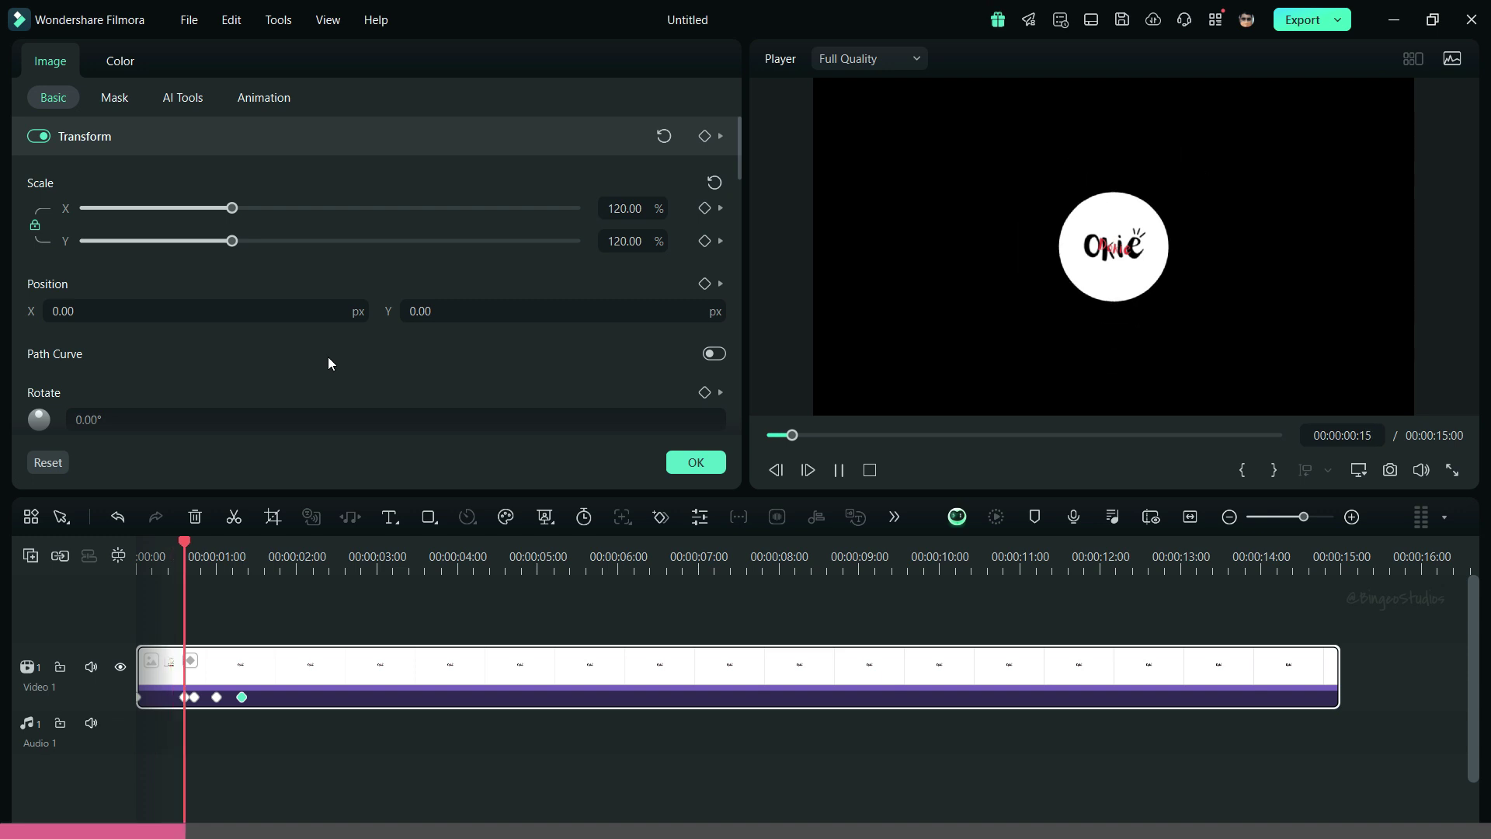
{"action": "key", "text": "space"}
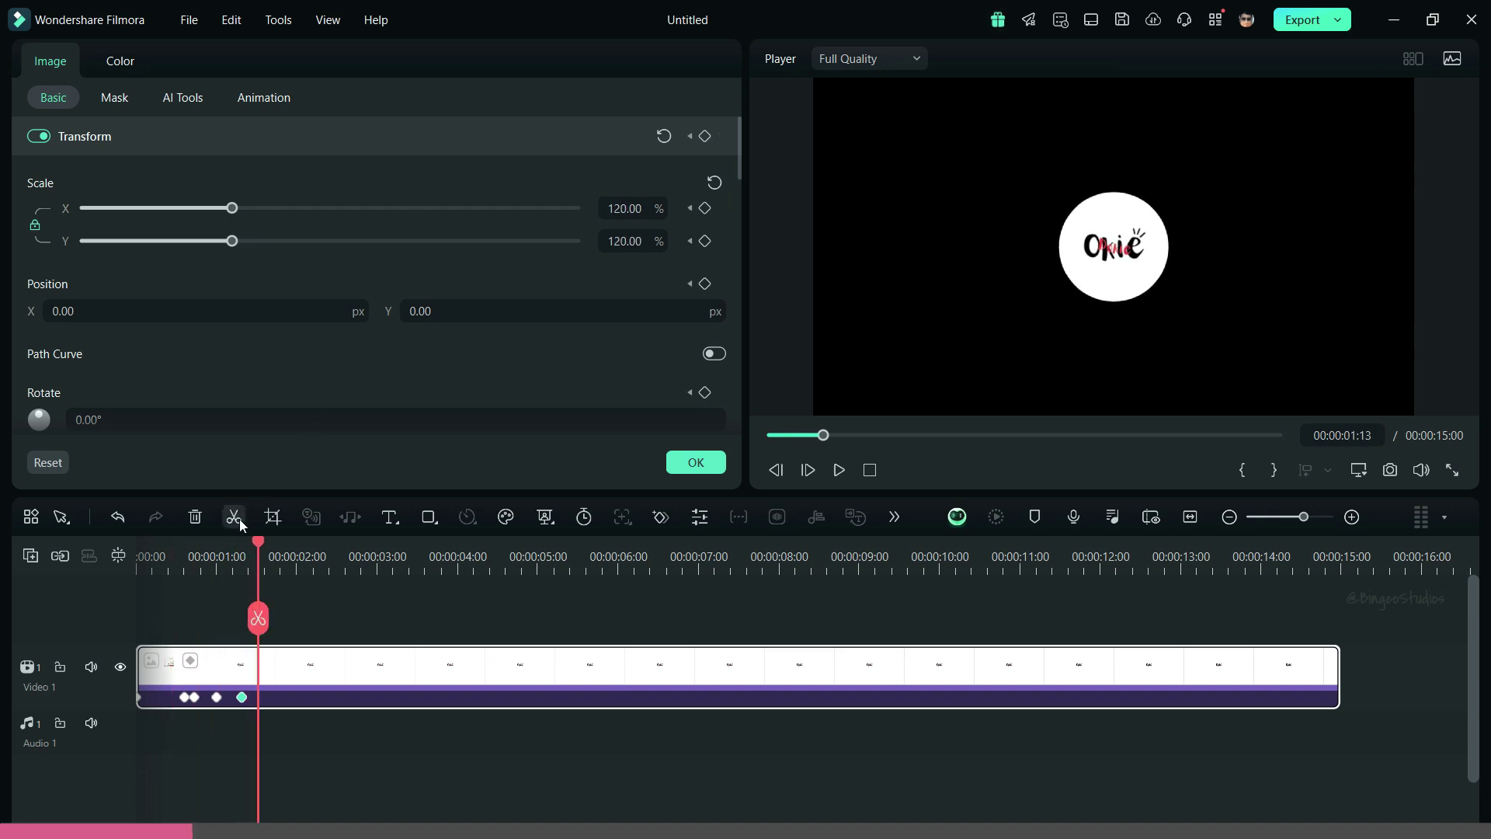
{"action": "left_click", "coordinate": [221, 554]}
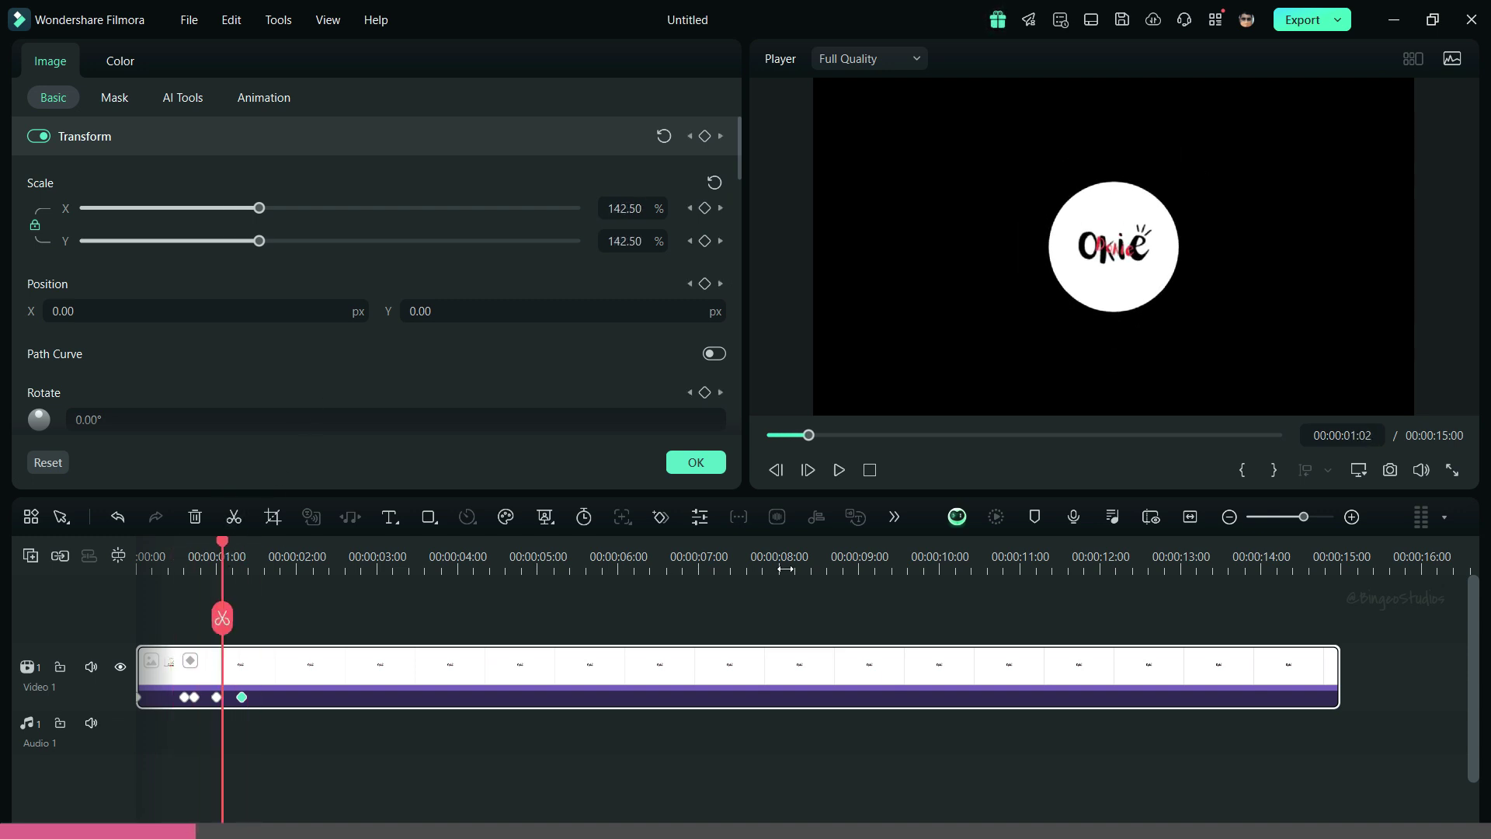
{"action": "left_click", "coordinate": [1351, 516]}
{"action": "mouse_move", "coordinate": [482, 696]}
{"action": "left_mouse_down"}
{"action": "mouse_move", "coordinate": [443, 698]}
{"action": "mouse_move", "coordinate": [458, 701]}
{"action": "left_mouse_up"}
{"action": "left_click_drag", "start_coordinate": [594, 697], "coordinate": [524, 698]}
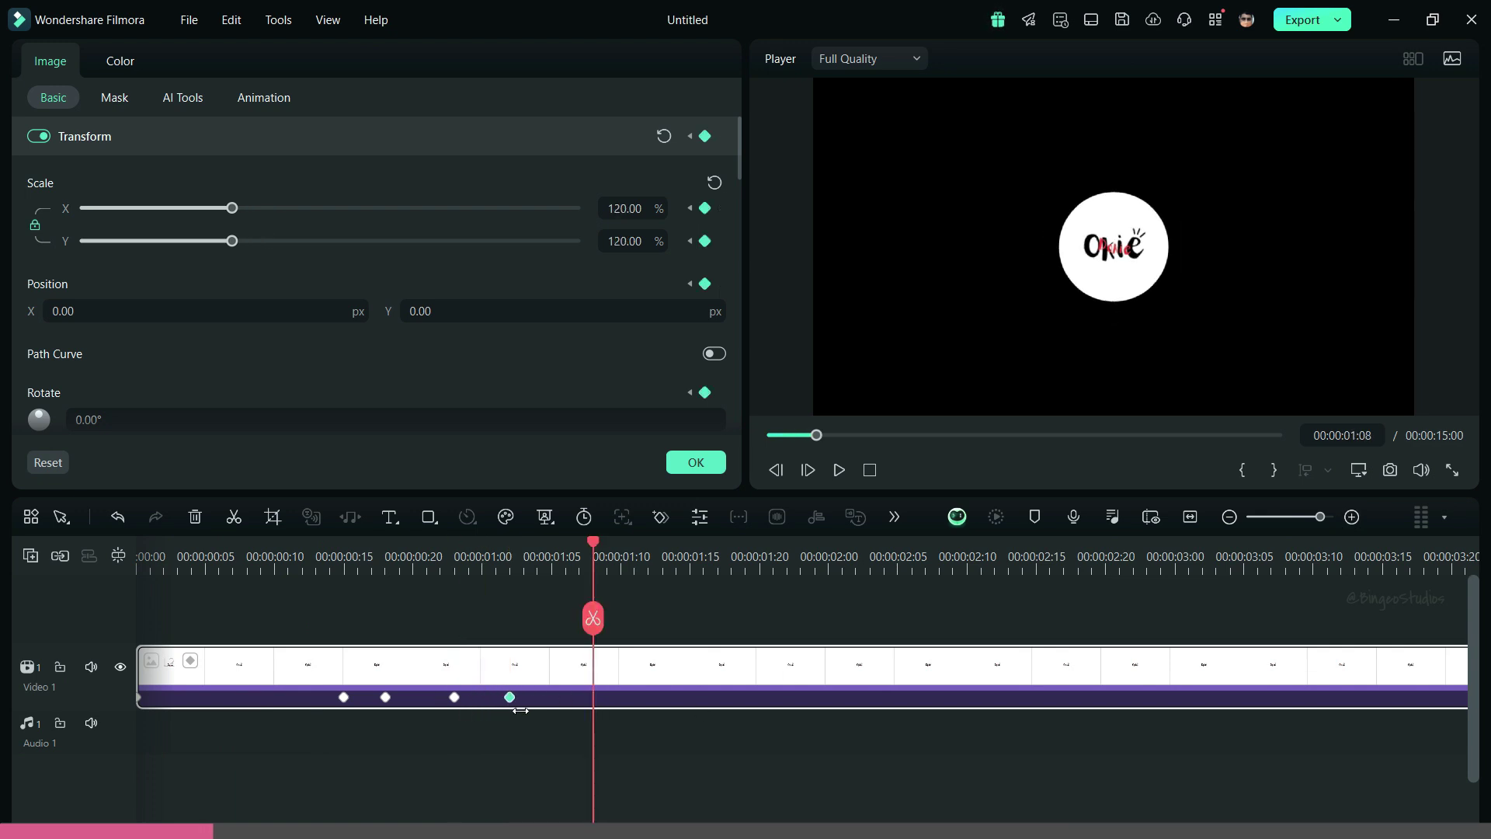
- Fit the timeline to view and move the logo clip up to Video 7
{"action": "left_click", "coordinate": [344, 561]}
{"action": "left_click", "coordinate": [696, 471]}
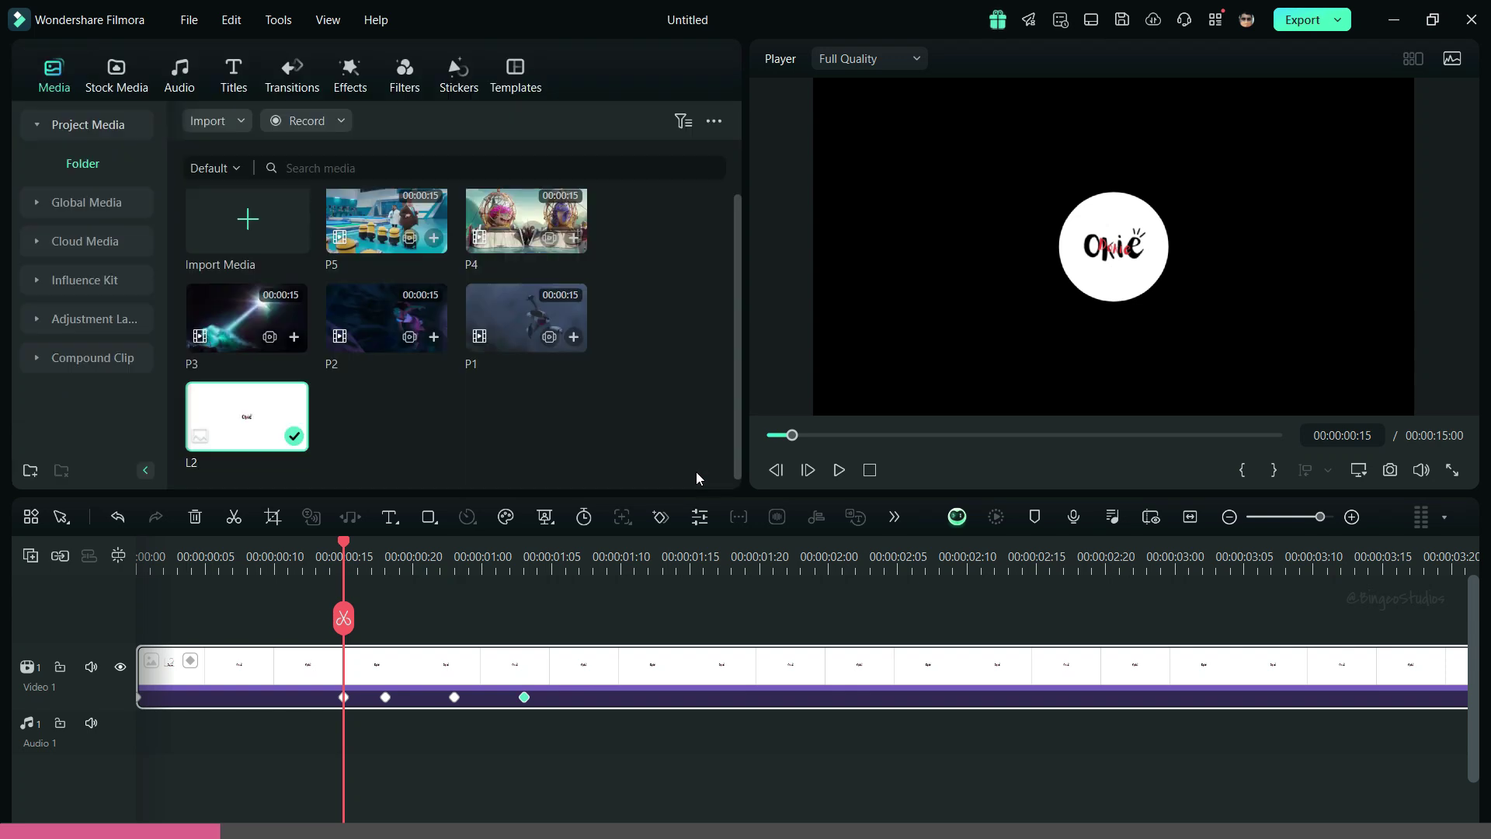
{"action": "left_click", "coordinate": [1191, 517]}
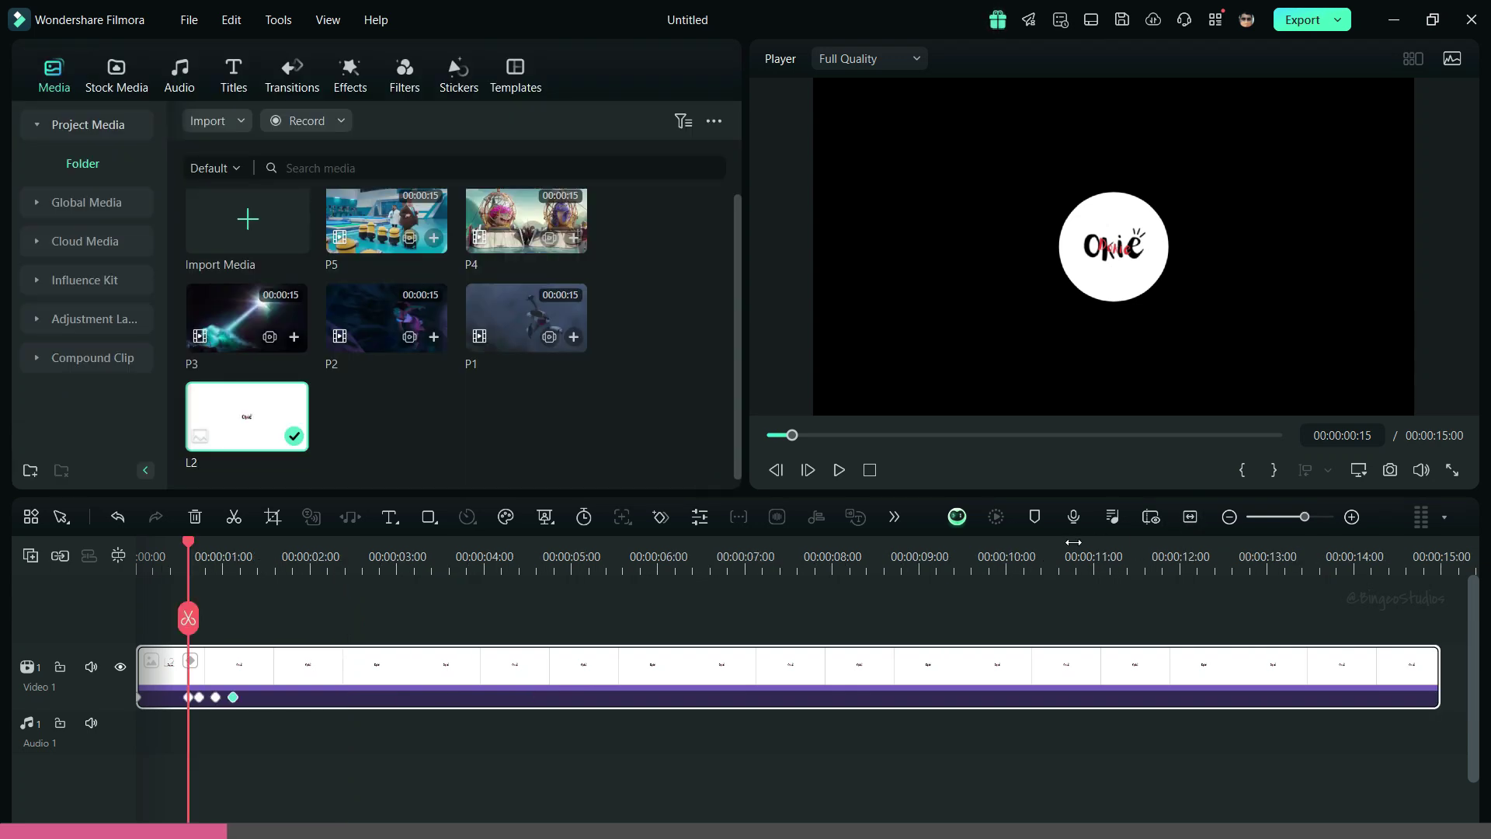
{"action": "scroll", "coordinate": [622, 642], "scroll_direction": "up", "scroll_amount": 3}
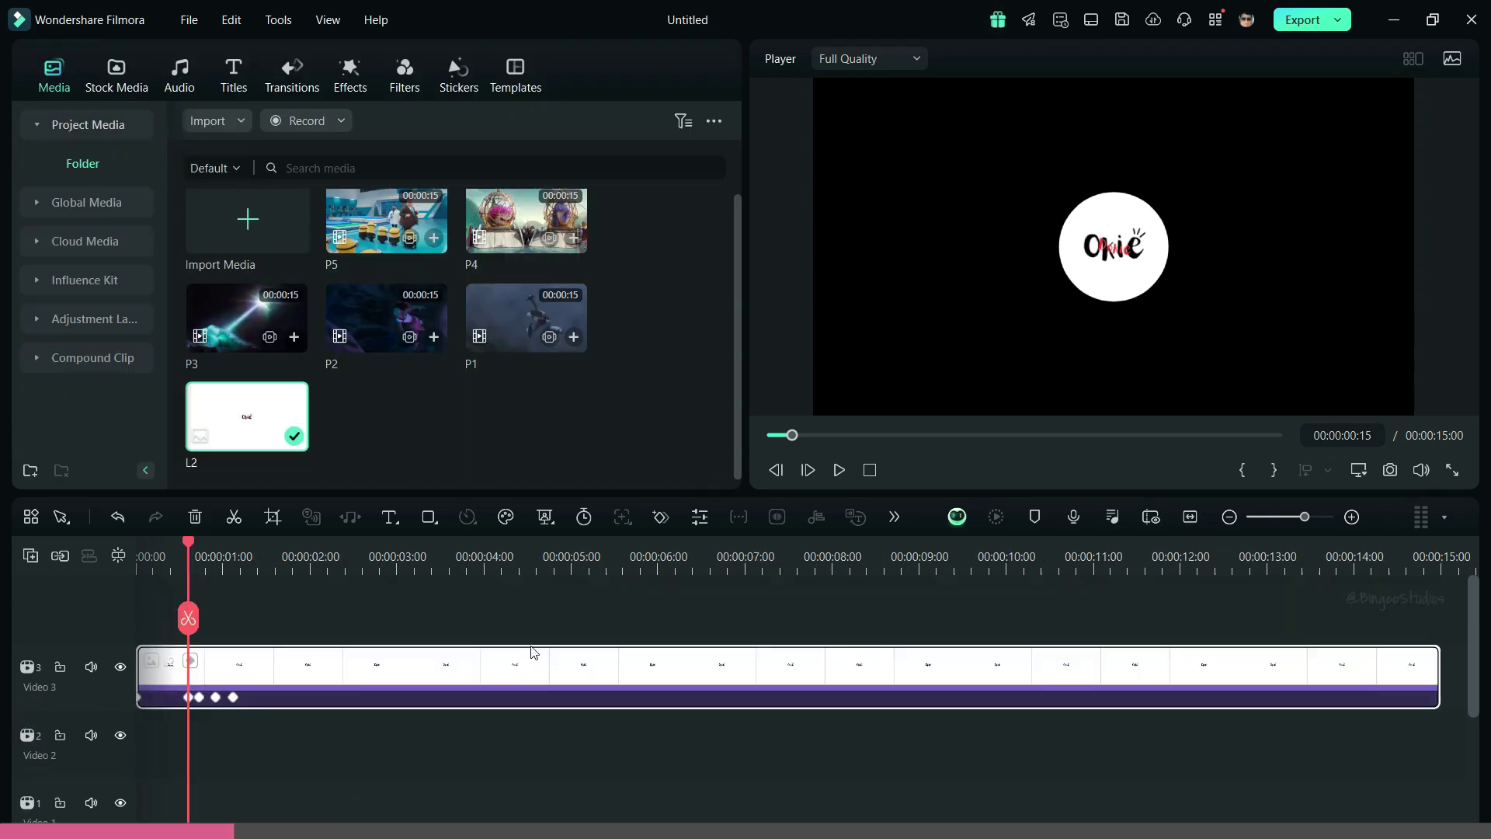
{"action": "left_click_drag", "start_coordinate": [468, 648], "coordinate": [393, 632]}
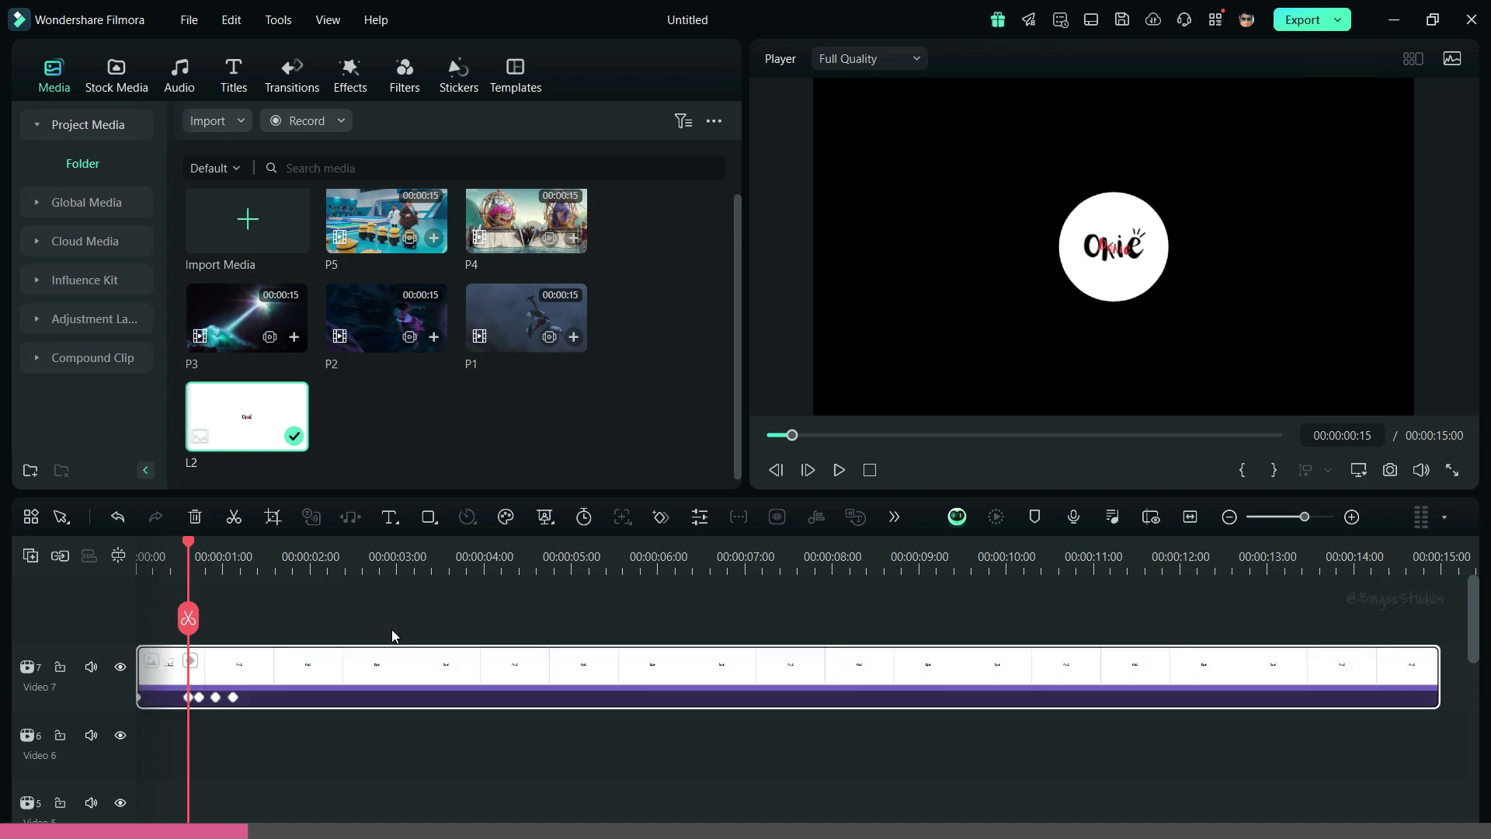
- Drag clip P1 from the media library onto the track below the logo at 00:00:00:23
{"action": "left_click", "coordinate": [1351, 517]}
{"action": "left_click", "coordinate": [480, 696]}
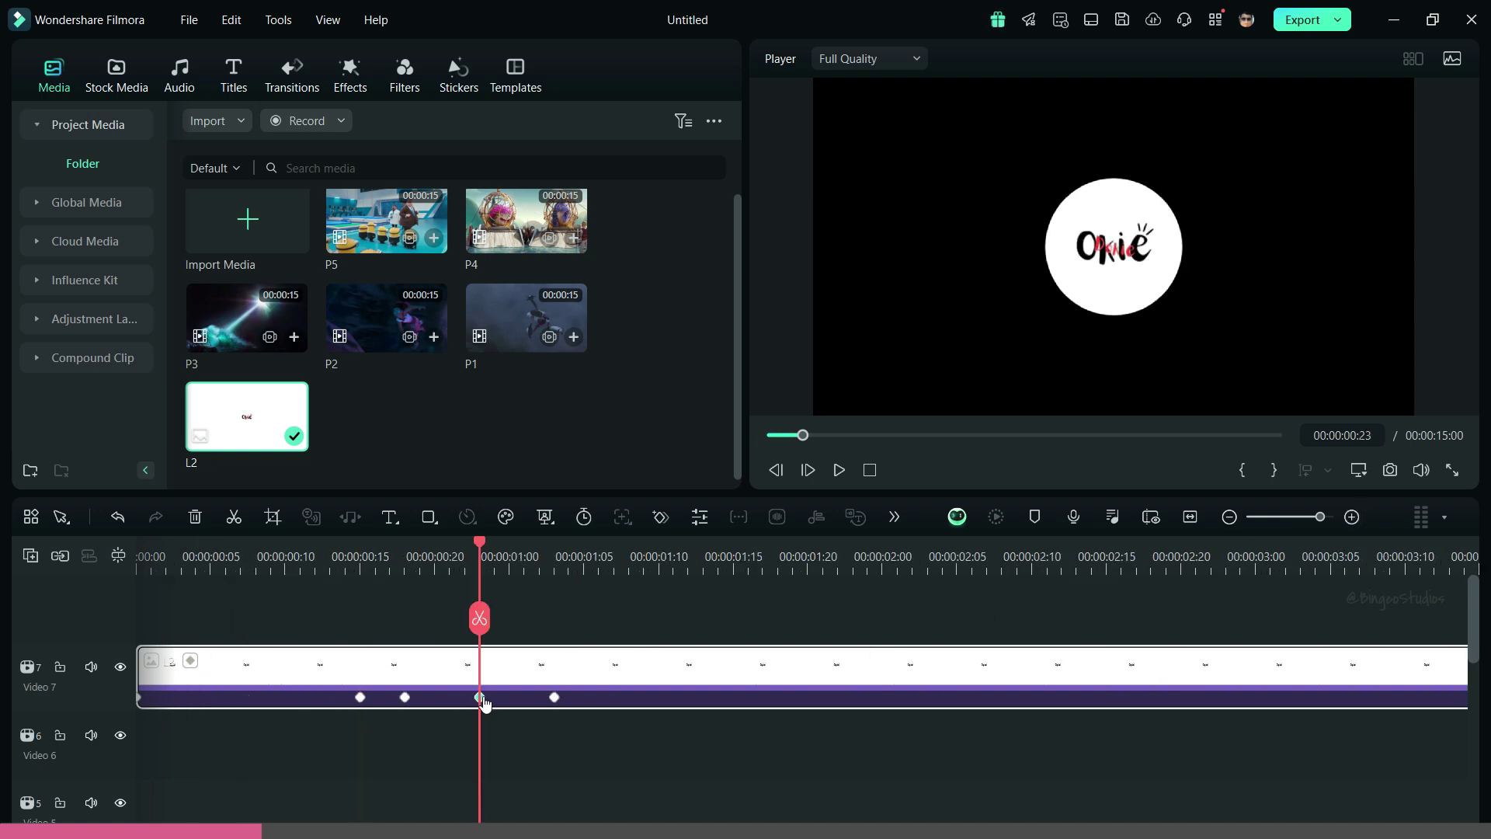
{"action": "left_click_drag", "start_coordinate": [528, 326], "coordinate": [515, 741]}
- Apply a circle mask to clip P1 with a width of 30
{"action": "left_click", "coordinate": [516, 741]}
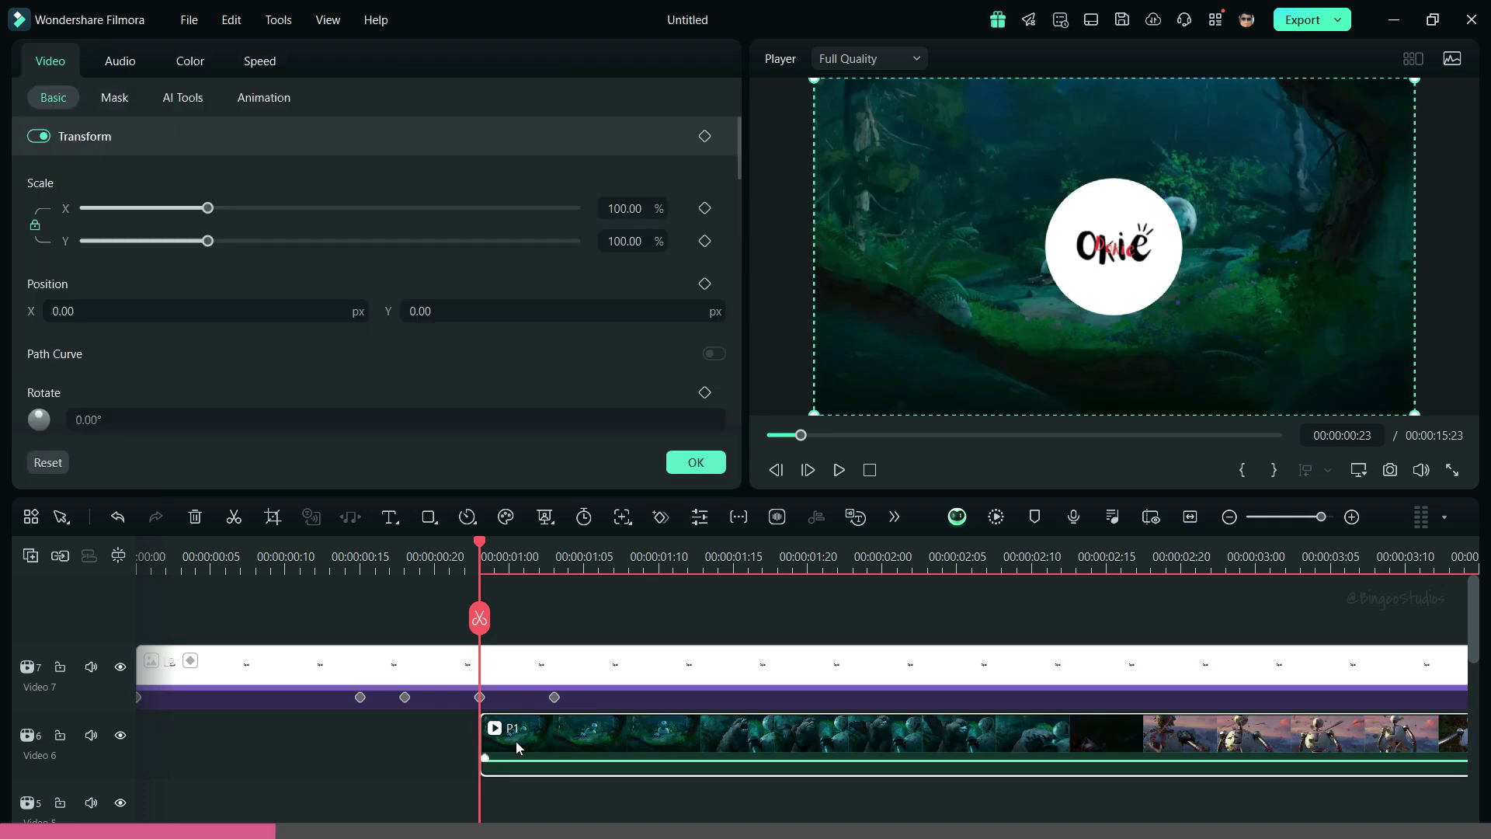
{"action": "left_click", "coordinate": [131, 96]}
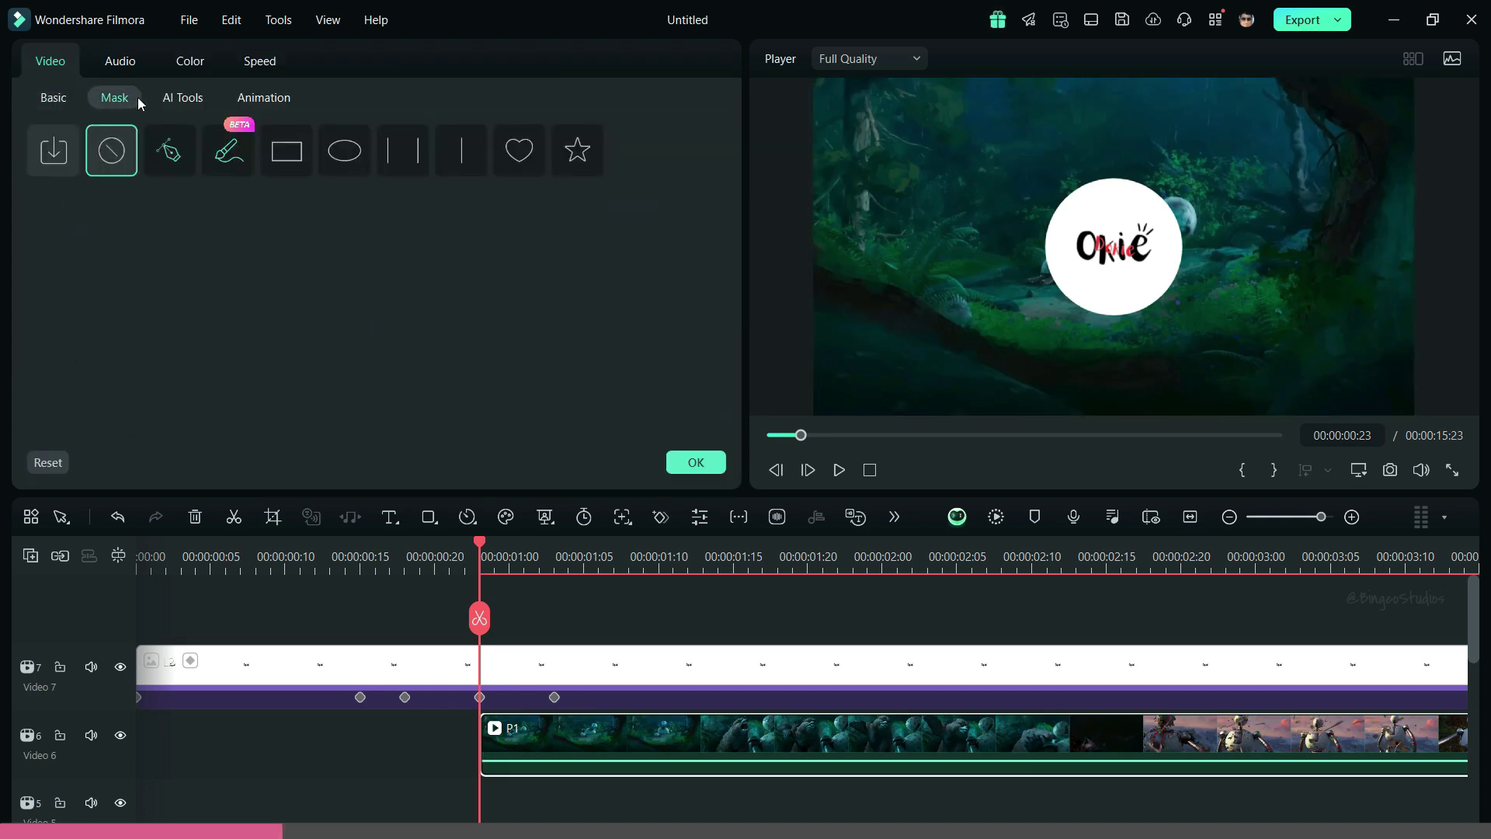
{"action": "left_click", "coordinate": [358, 155]}
{"action": "scroll", "coordinate": [372, 203], "scroll_direction": "down", "scroll_amount": 2}
{"action": "left_click", "coordinate": [680, 317]}
{"action": "key", "text": "ctrl+a"}
{"action": "type", "text": "30"}
{"action": "key", "text": "Return"}
- Keyframe P1's mask scale at 40% at 00:00:00:23 and 80% at 00:00:01:03
{"action": "left_click", "coordinate": [667, 252]}
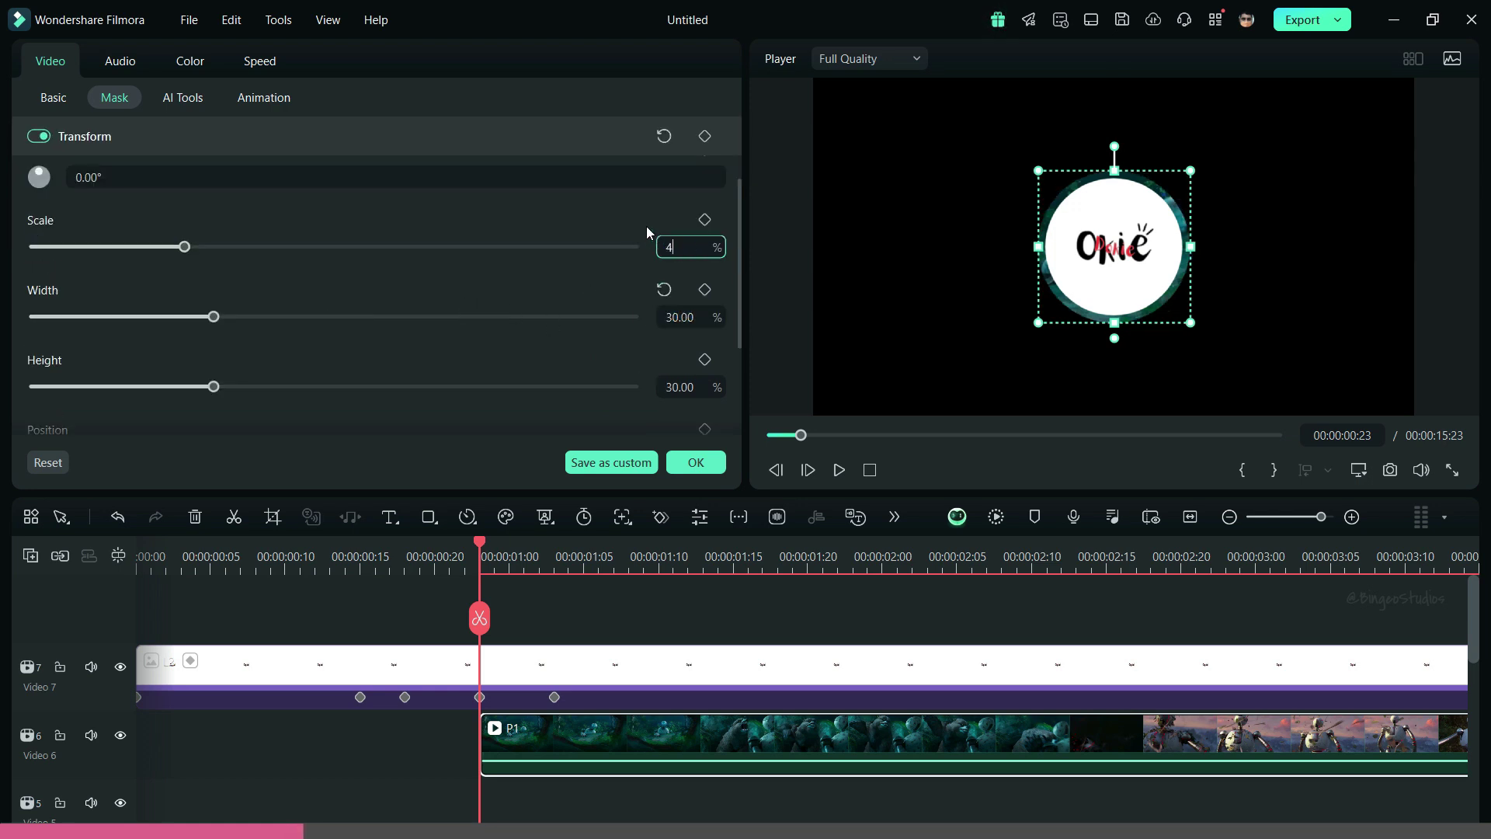
{"action": "type", "text": "40"}
{"action": "left_click", "coordinate": [703, 223]}
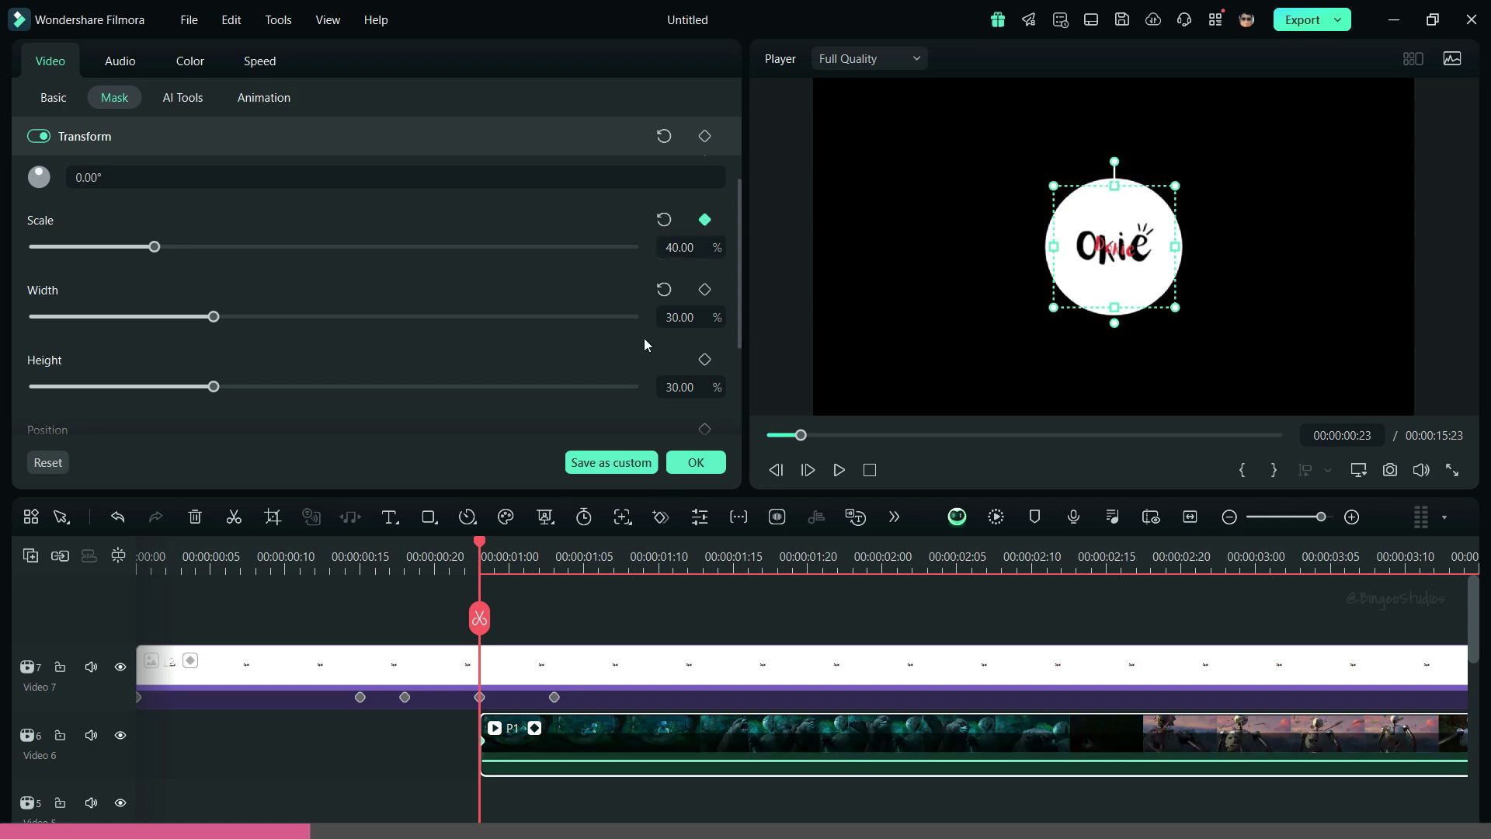
{"action": "left_click", "coordinate": [556, 559]}
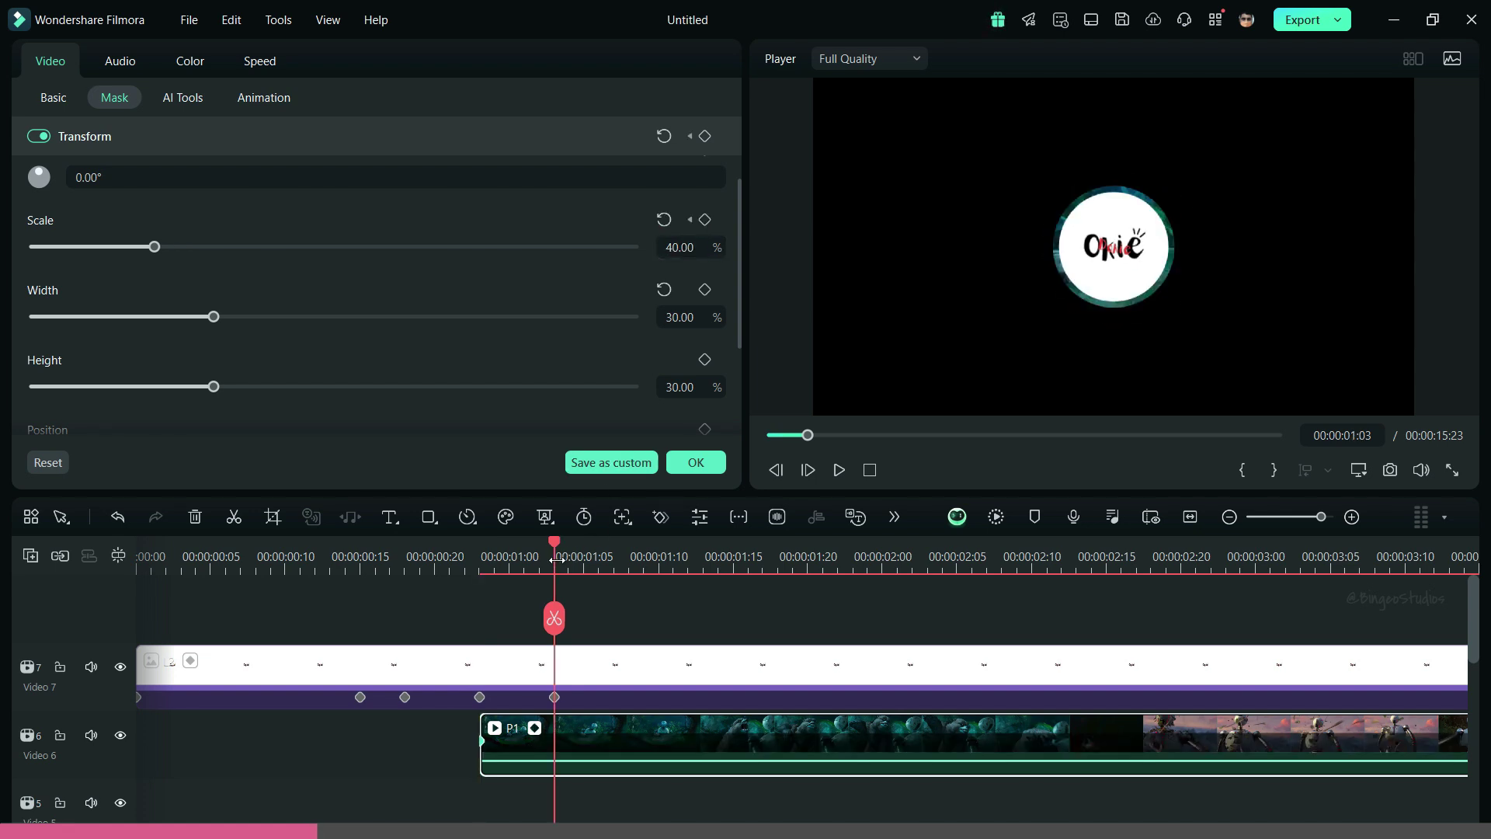
{"action": "left_click", "coordinate": [705, 220]}
{"action": "left_click", "coordinate": [693, 247]}
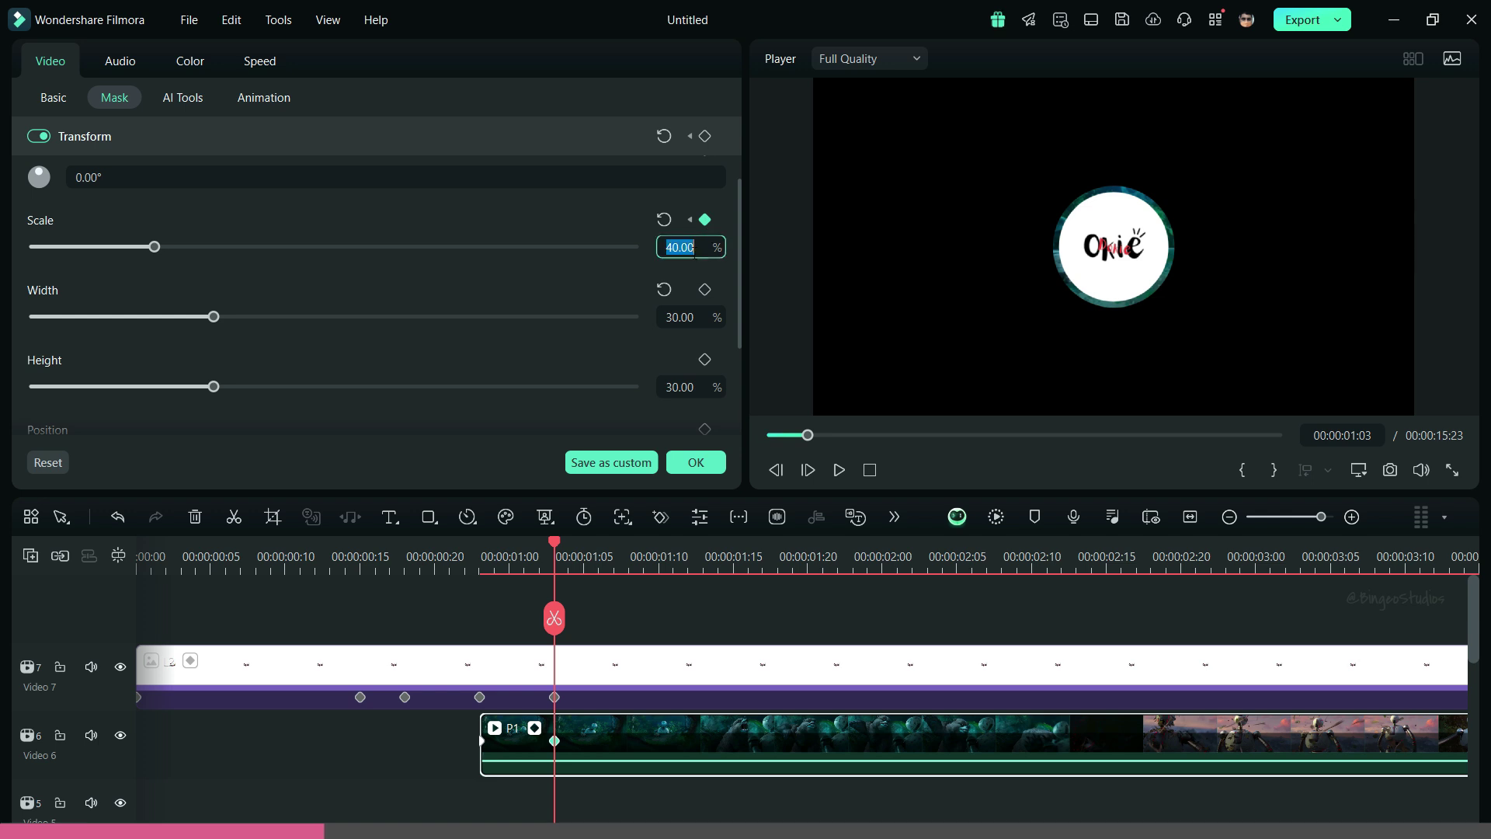
{"action": "type", "text": "80"}
{"action": "key", "text": "Return"}
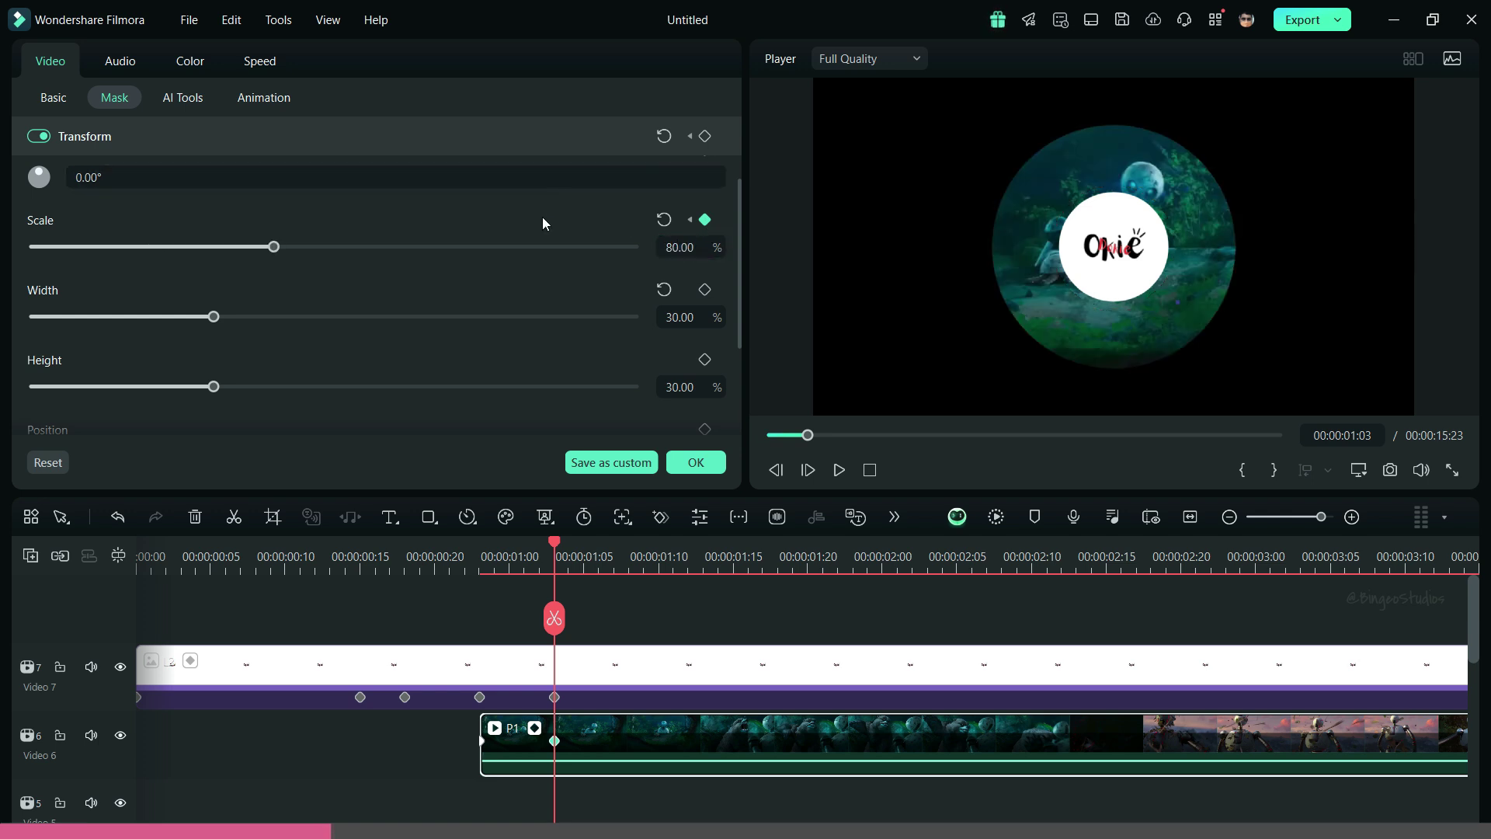
{"action": "left_click", "coordinate": [53, 97]}
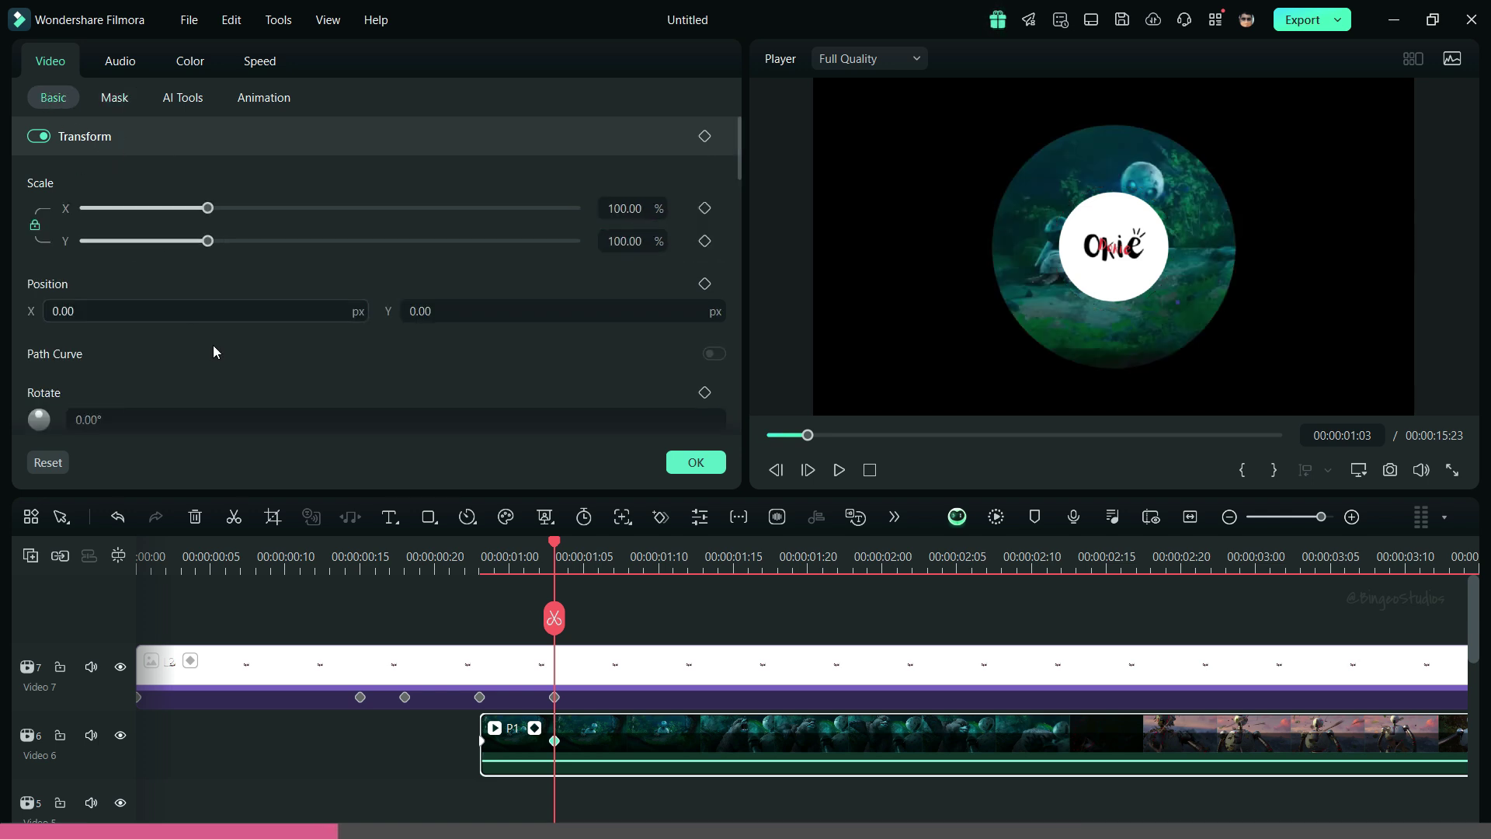
- Keyframe P1's rotation to reach 100° at 00:00:15:00
{"action": "scroll", "coordinate": [435, 326], "scroll_direction": "down", "scroll_amount": 2}
{"action": "left_click", "coordinate": [484, 741]}
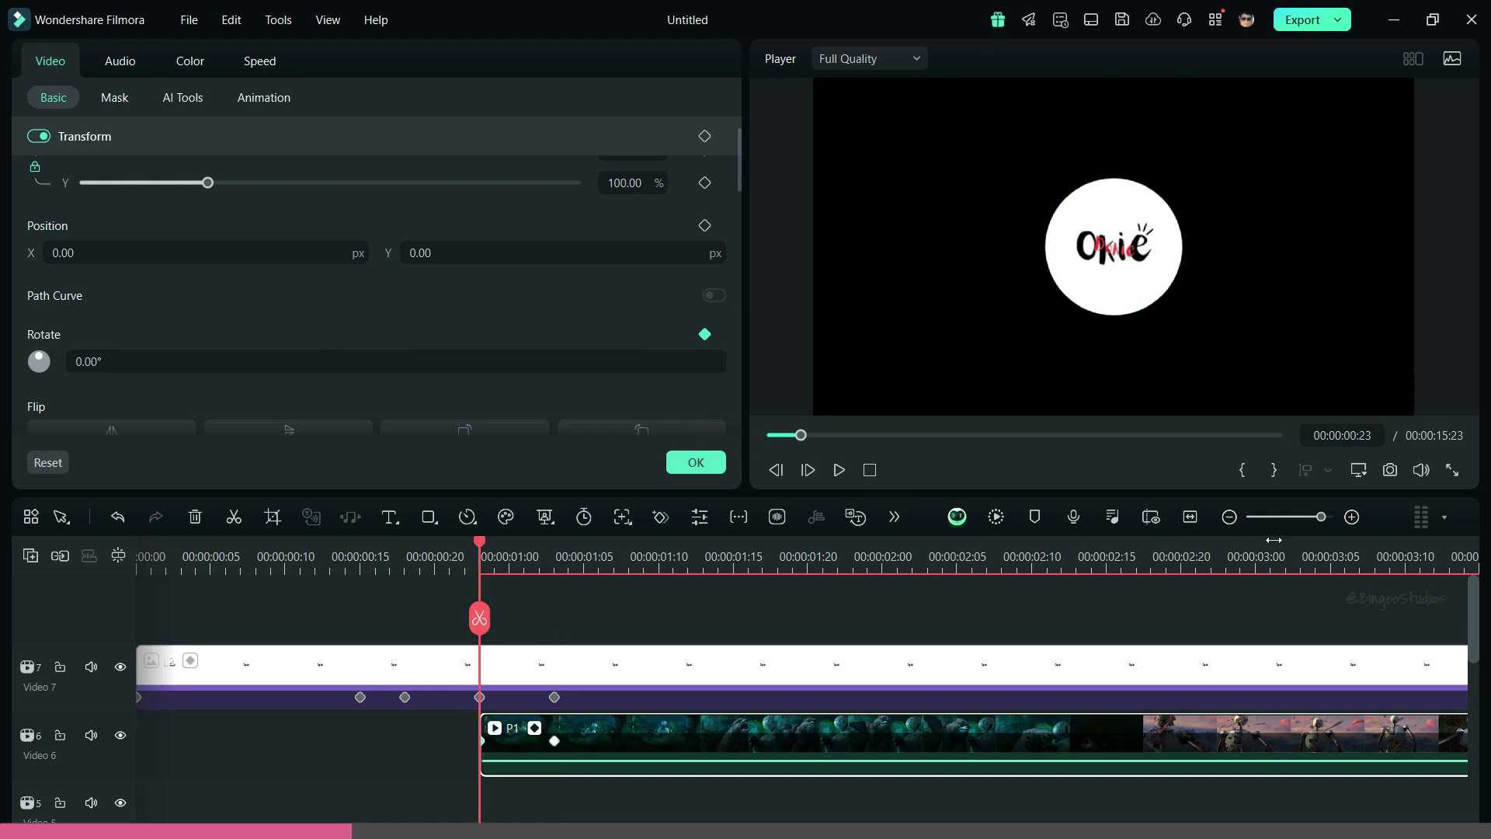
{"action": "left_click", "coordinate": [1193, 516]}
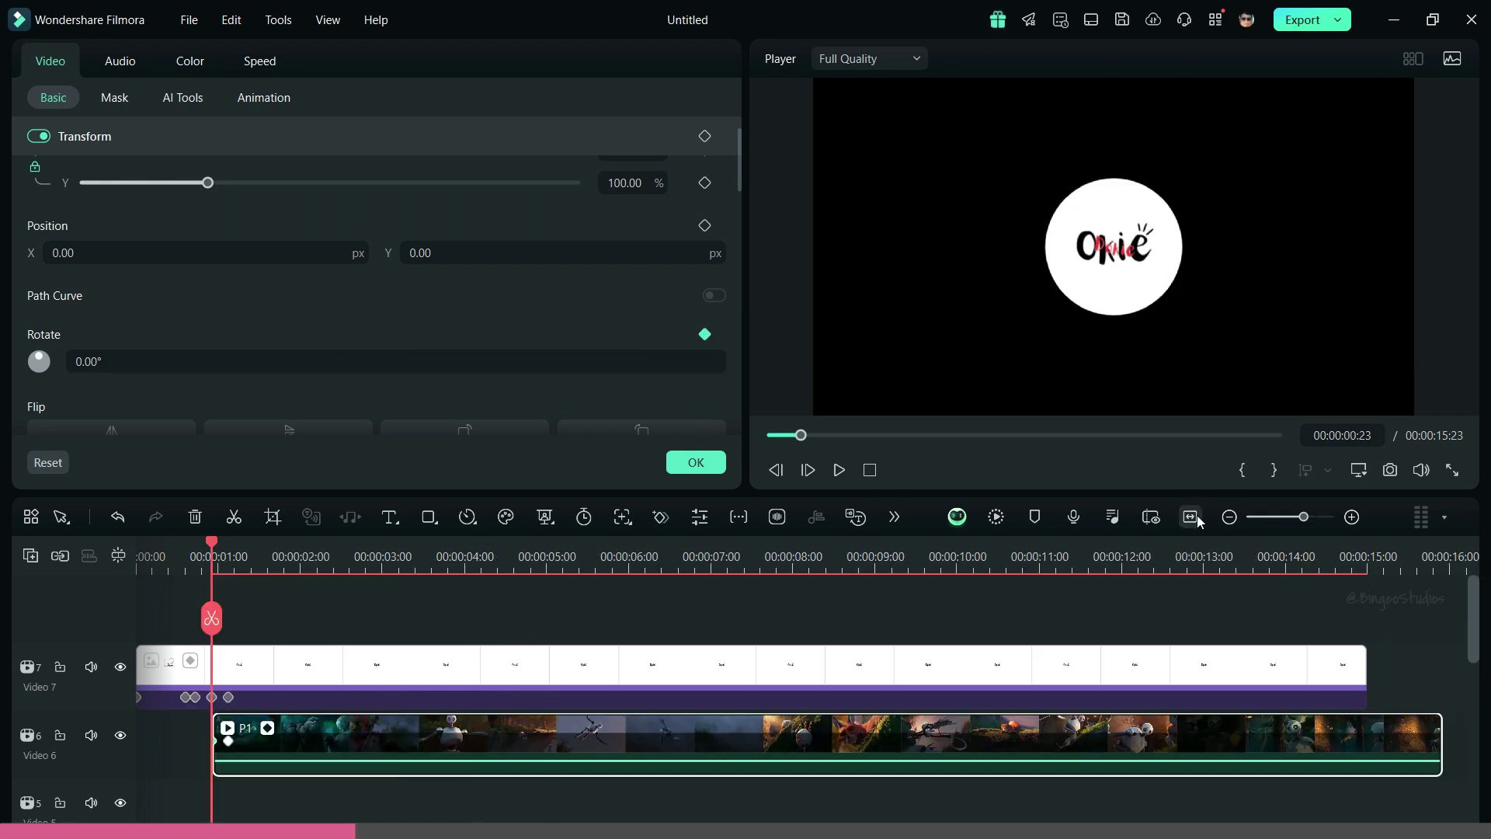
{"action": "left_click", "coordinate": [1366, 555]}
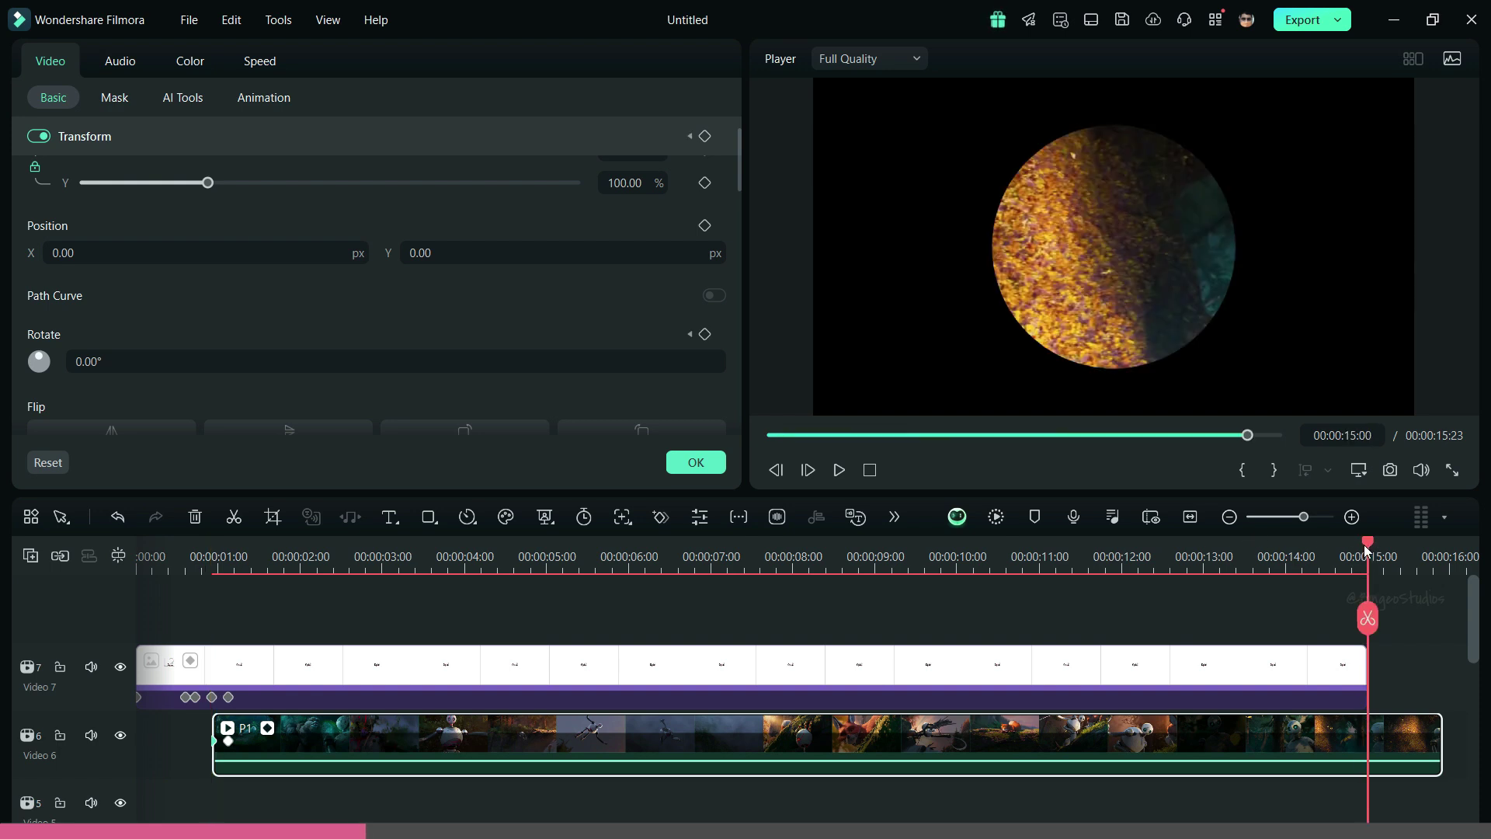
{"action": "left_click", "coordinate": [706, 334]}
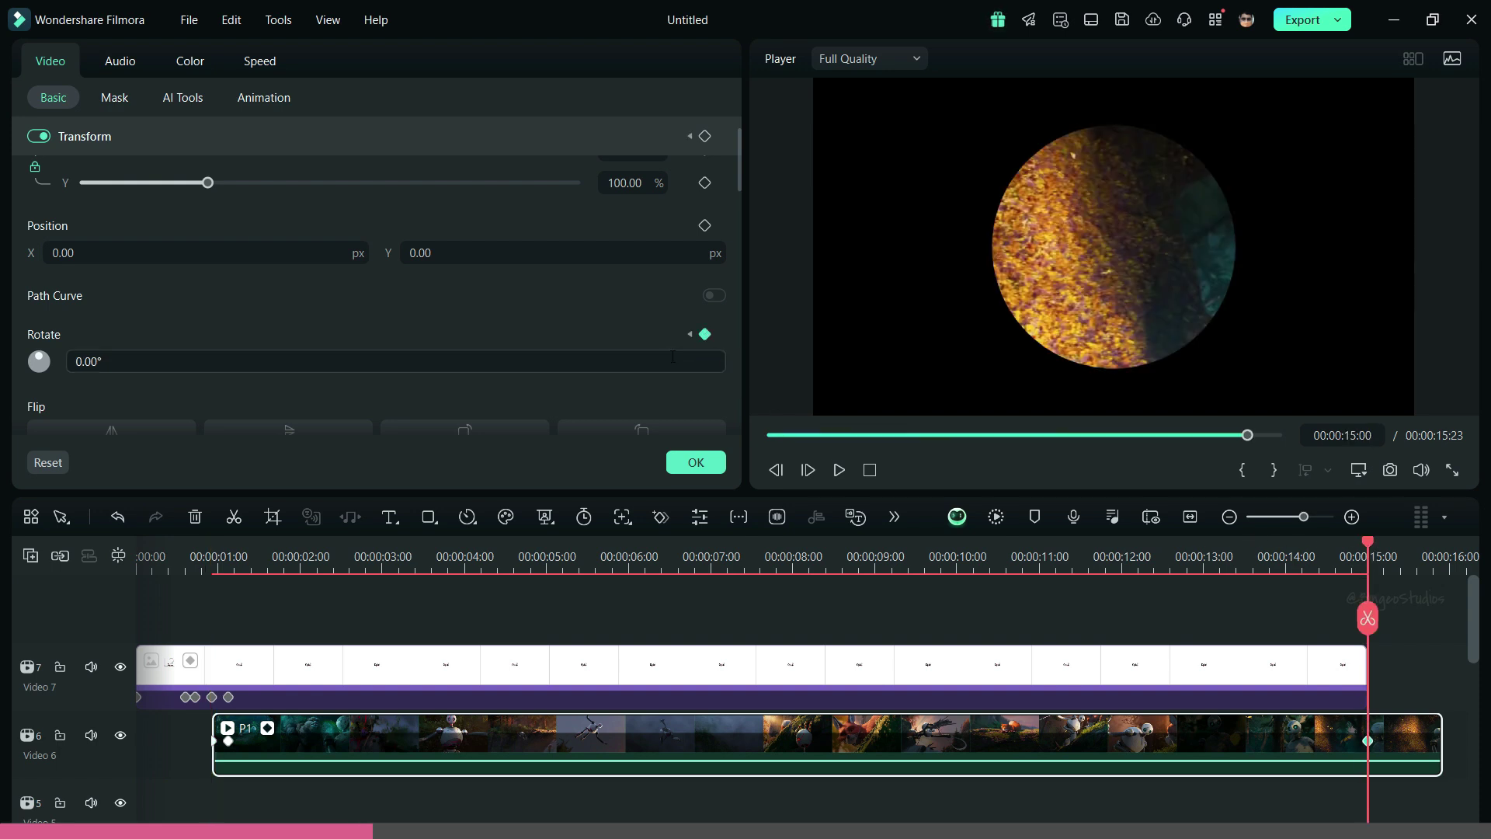
{"action": "type", "text": "100"}
{"action": "key", "text": "Return"}
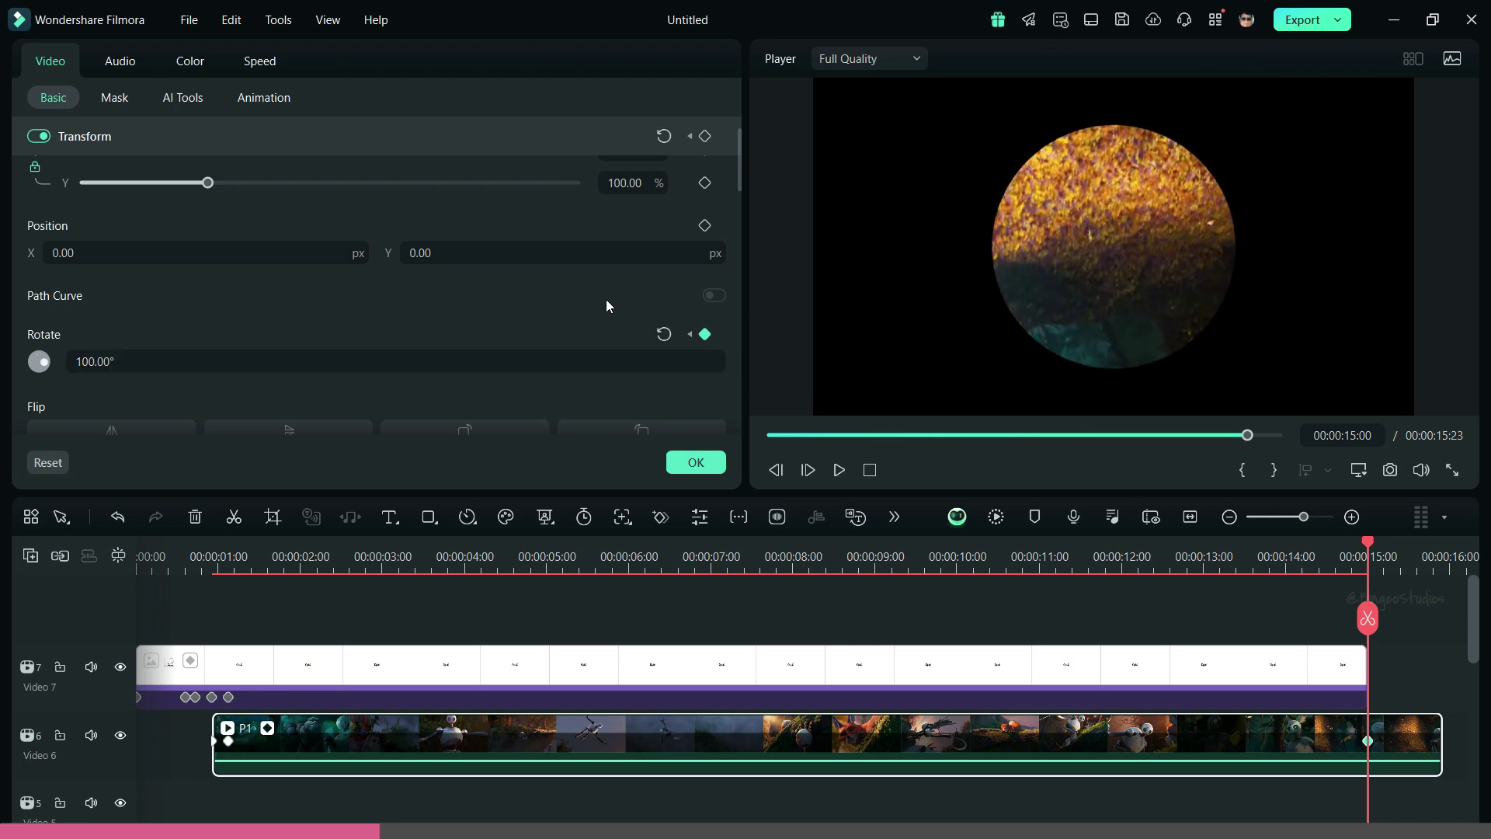
- Preview the rotation, then place clip P2 on Video 5 beneath P1
{"action": "left_click", "coordinate": [212, 565]}
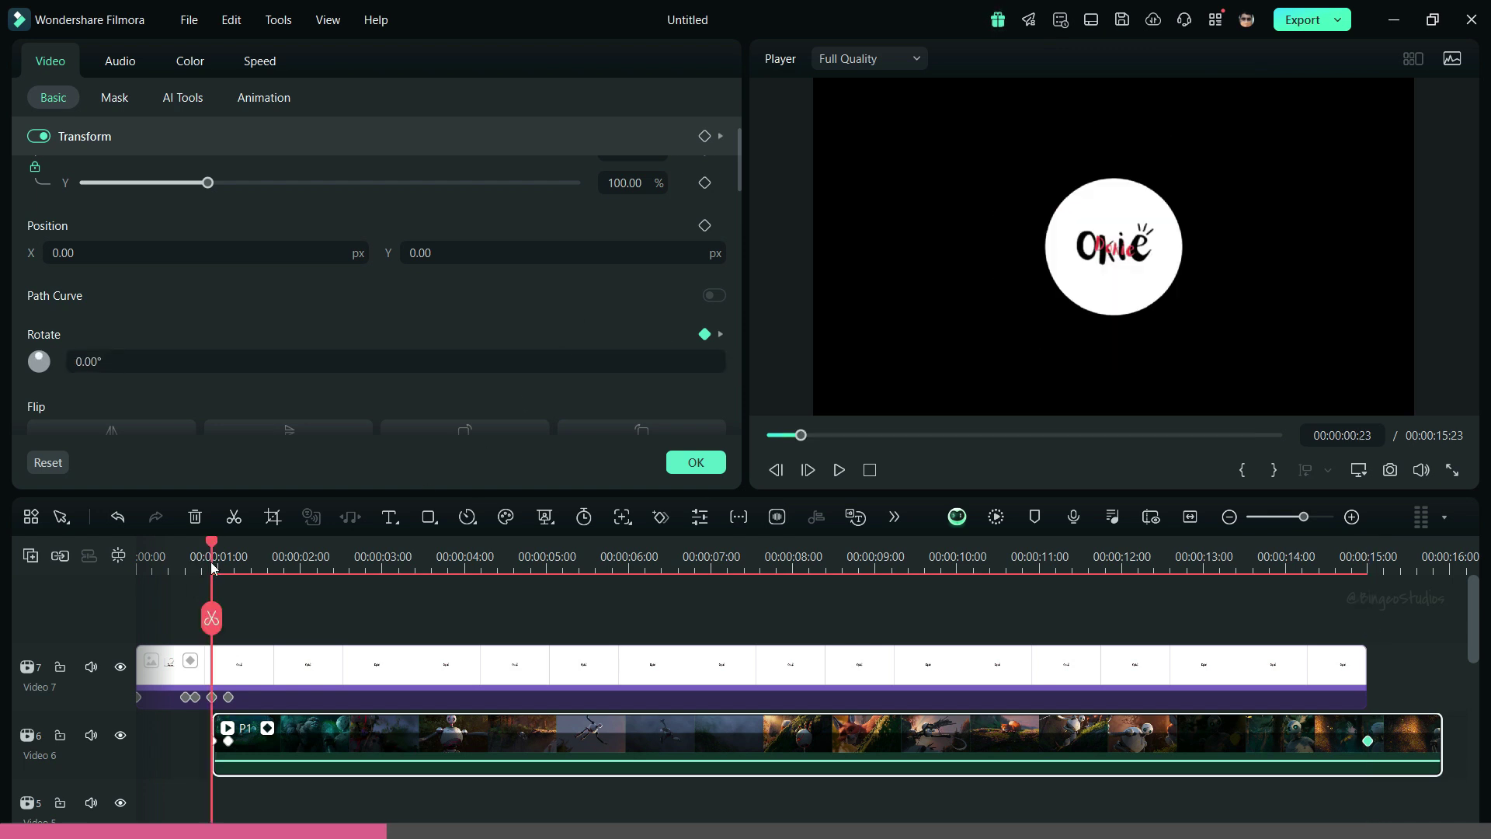
{"action": "left_click_drag", "start_coordinate": [212, 550], "coordinate": [246, 550]}
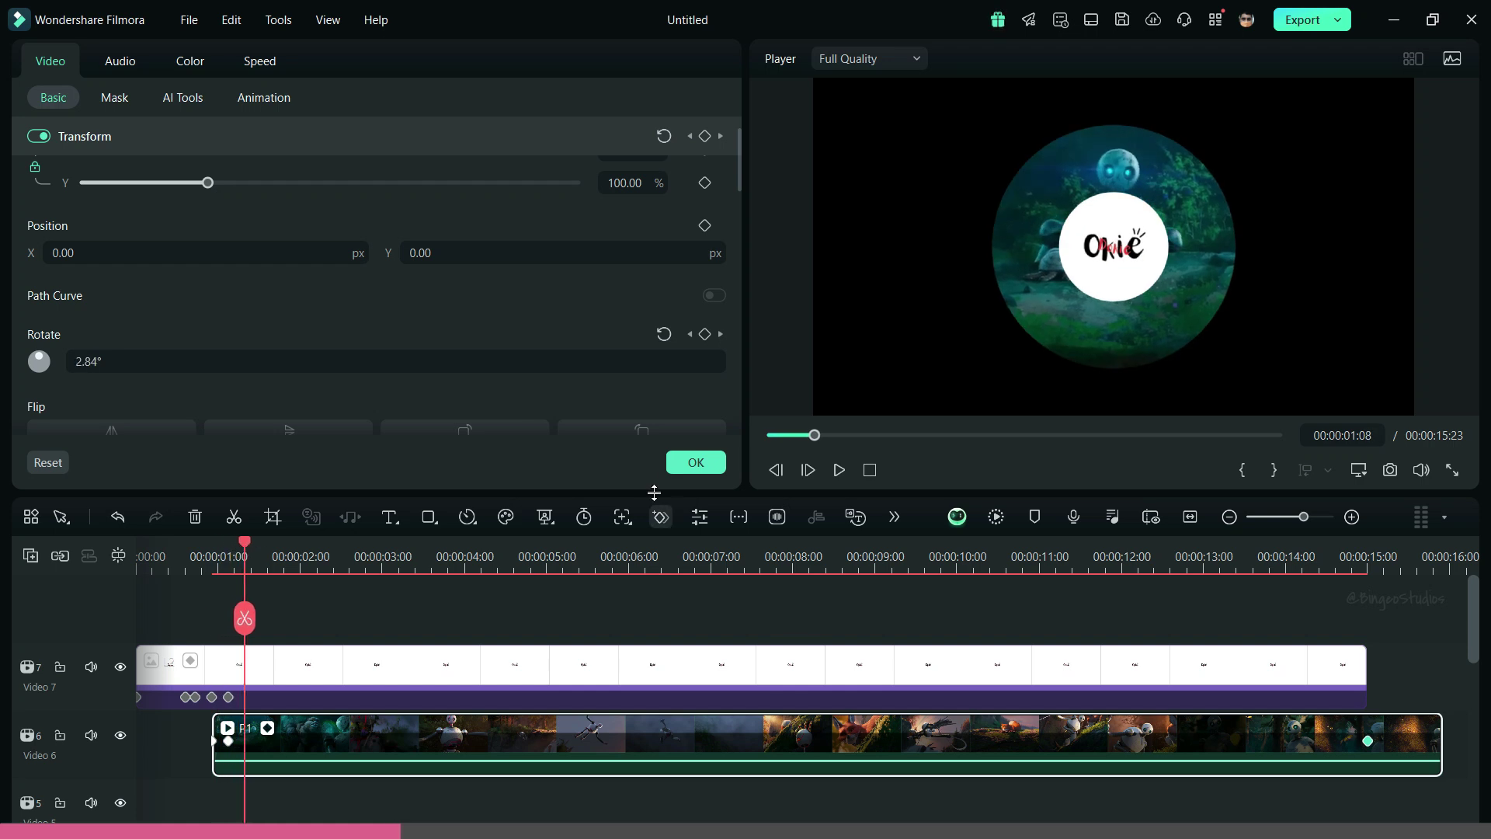
{"action": "left_click", "coordinate": [696, 464]}
{"action": "left_click_drag", "start_coordinate": [375, 325], "coordinate": [260, 707]}
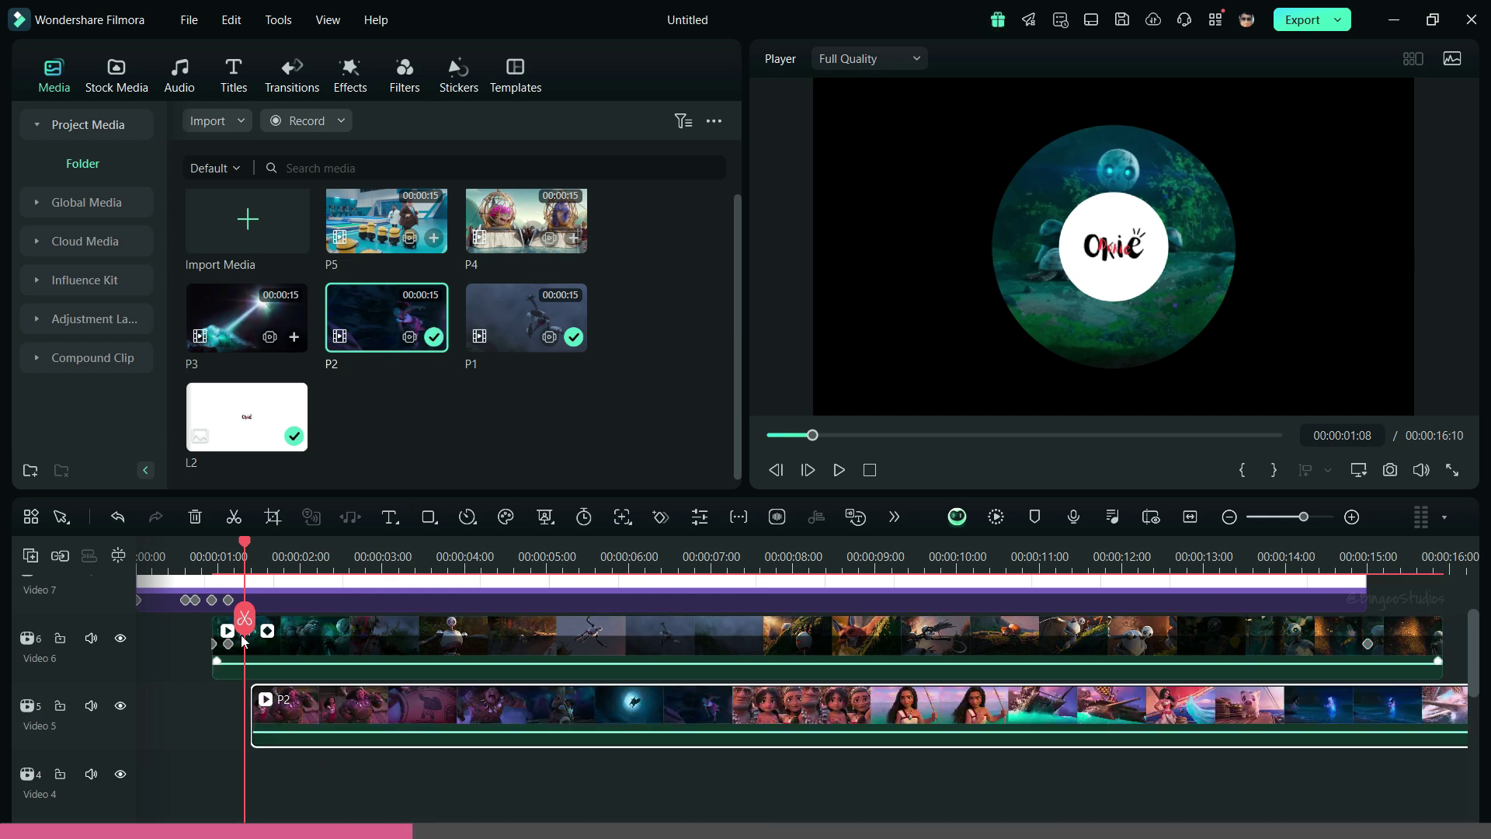
- Align clip P2's start to 00:00:01:03 and enlarge it to about 122%
{"action": "left_click", "coordinate": [228, 565]}
{"action": "left_click", "coordinate": [1352, 518]}
{"action": "left_click", "coordinate": [1353, 518]}
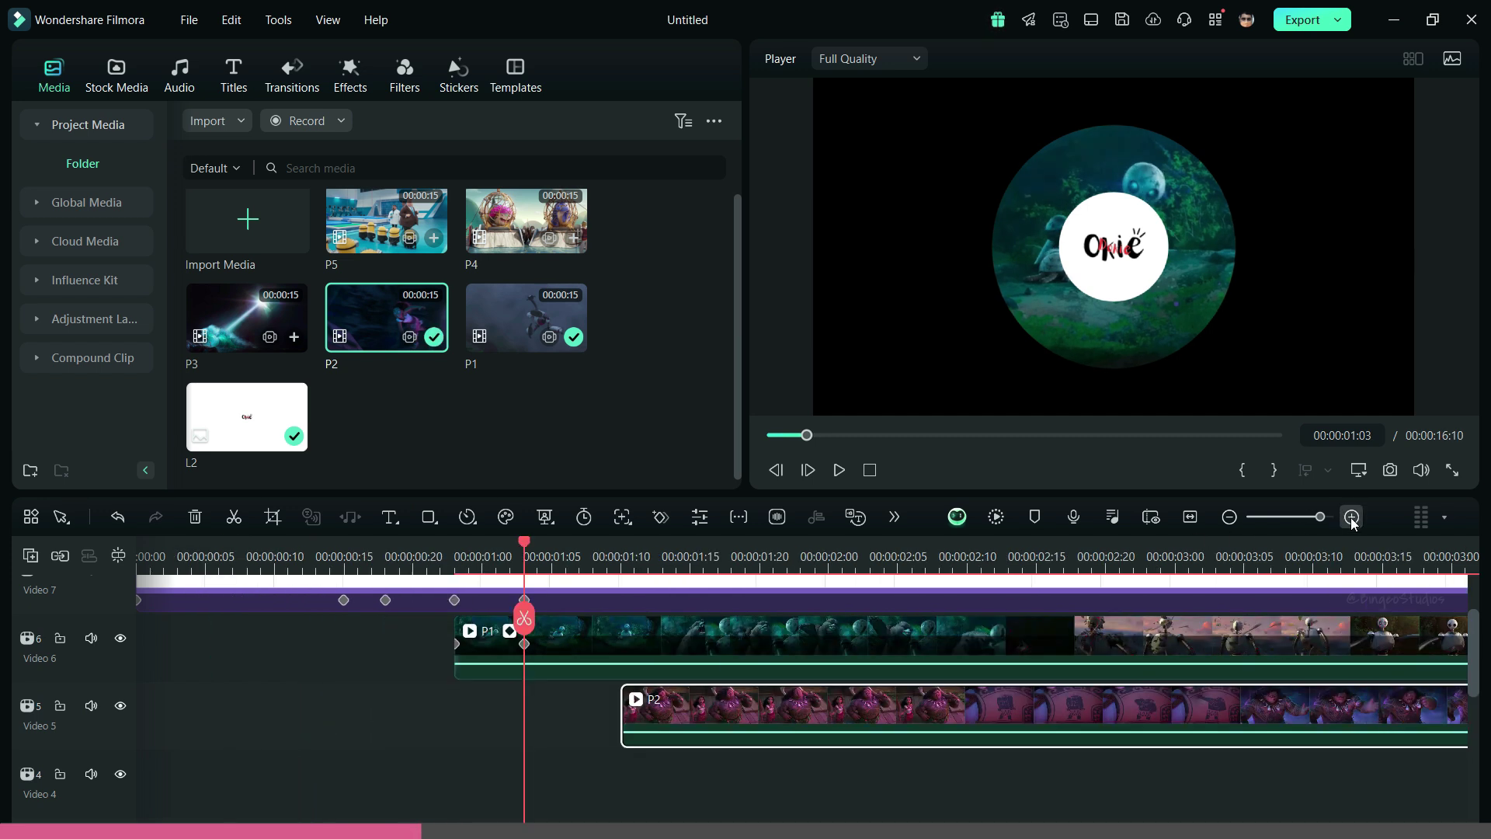
{"action": "left_click_drag", "start_coordinate": [836, 706], "coordinate": [736, 706]}
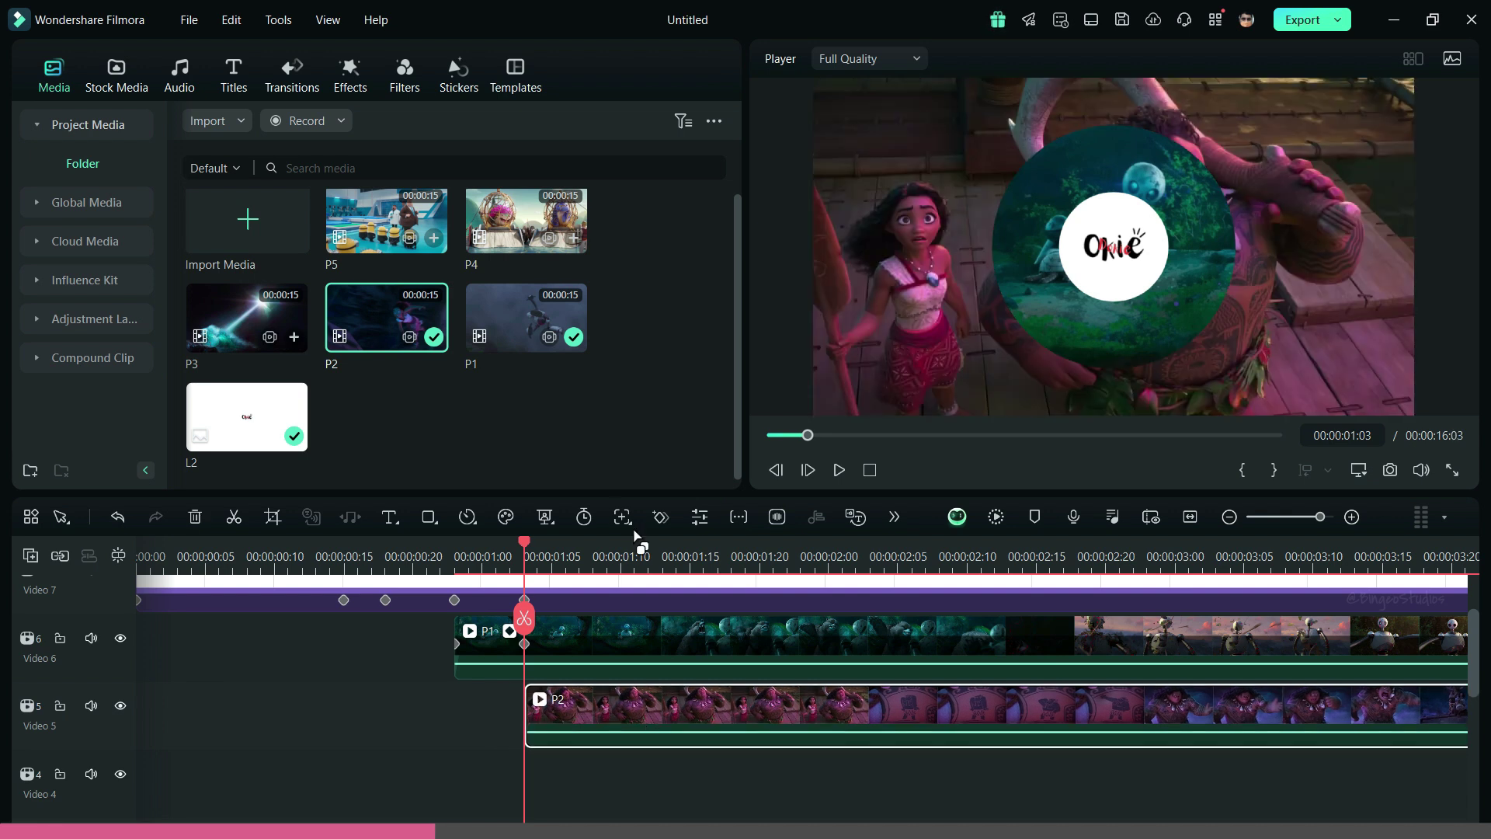
{"action": "double_click", "coordinate": [609, 701]}
{"action": "left_click_drag", "start_coordinate": [207, 241], "coordinate": [233, 241]}
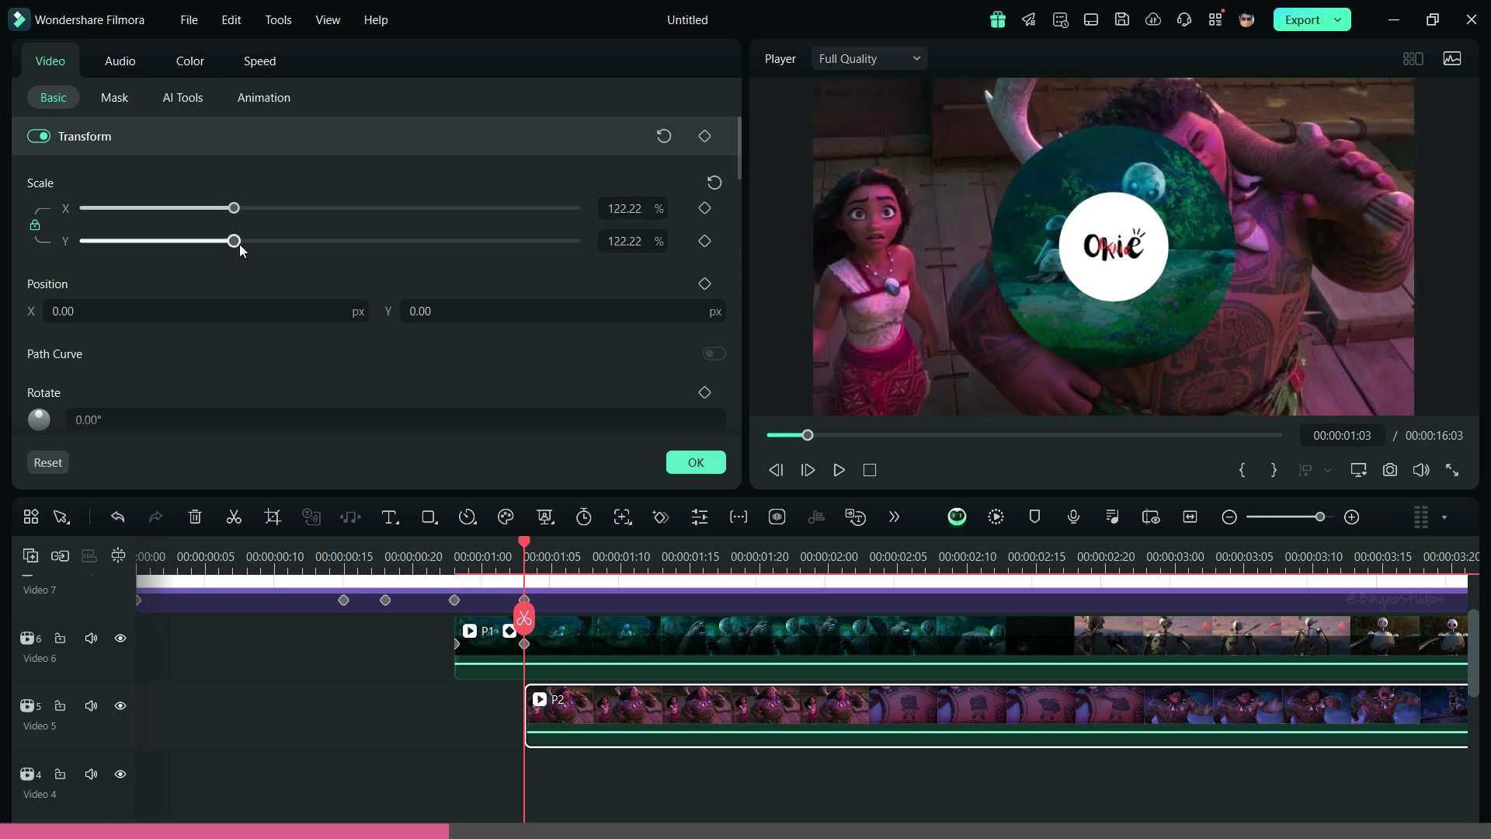
- Give clip P2 a circle mask with width 30 and scale 40
{"action": "left_click", "coordinate": [114, 97]}
{"action": "left_click", "coordinate": [347, 144]}
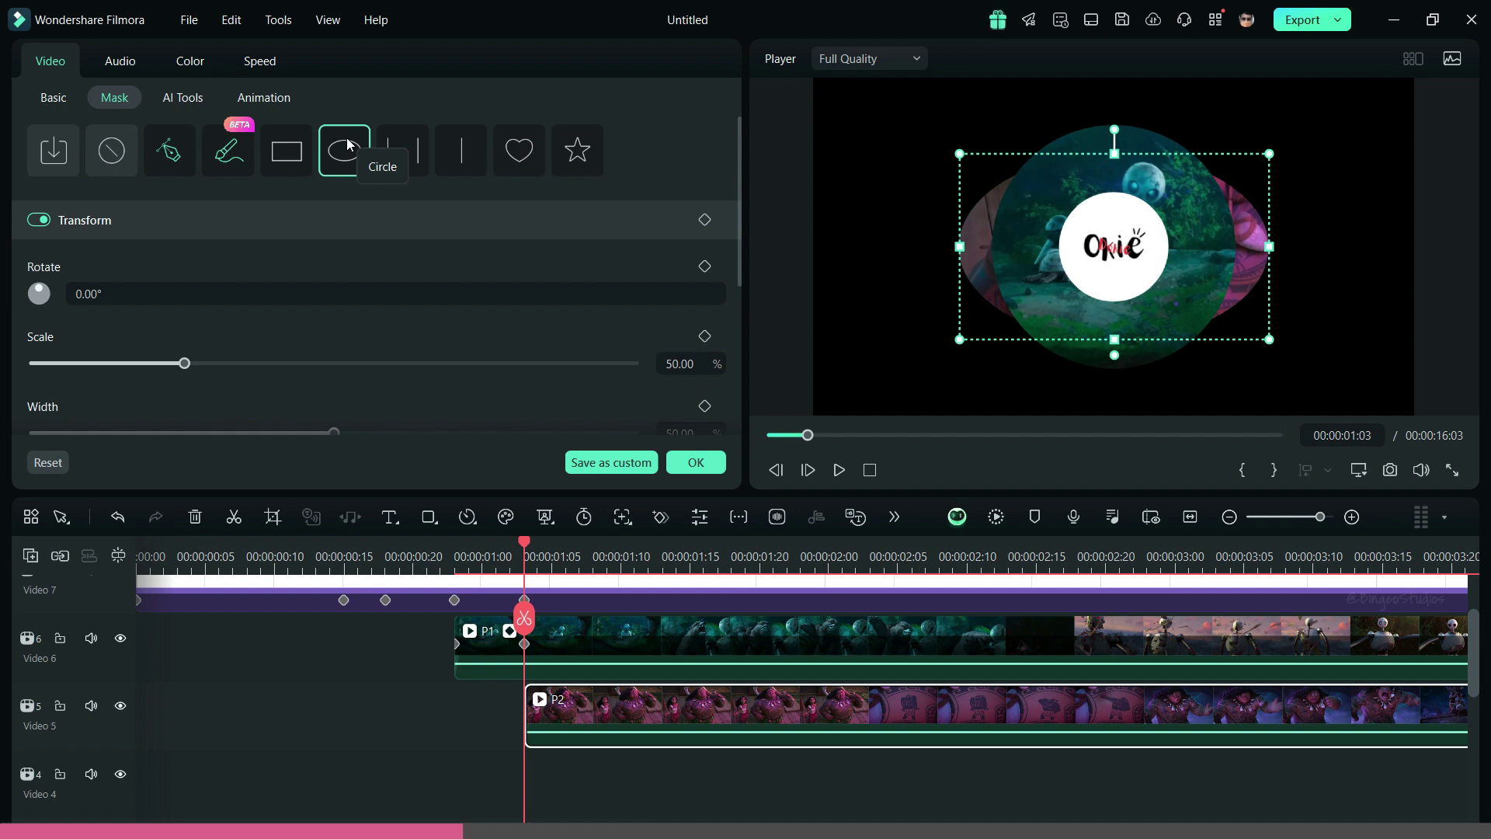
{"action": "scroll", "coordinate": [611, 285], "scroll_direction": "down", "scroll_amount": 3}
{"action": "left_click", "coordinate": [674, 256]}
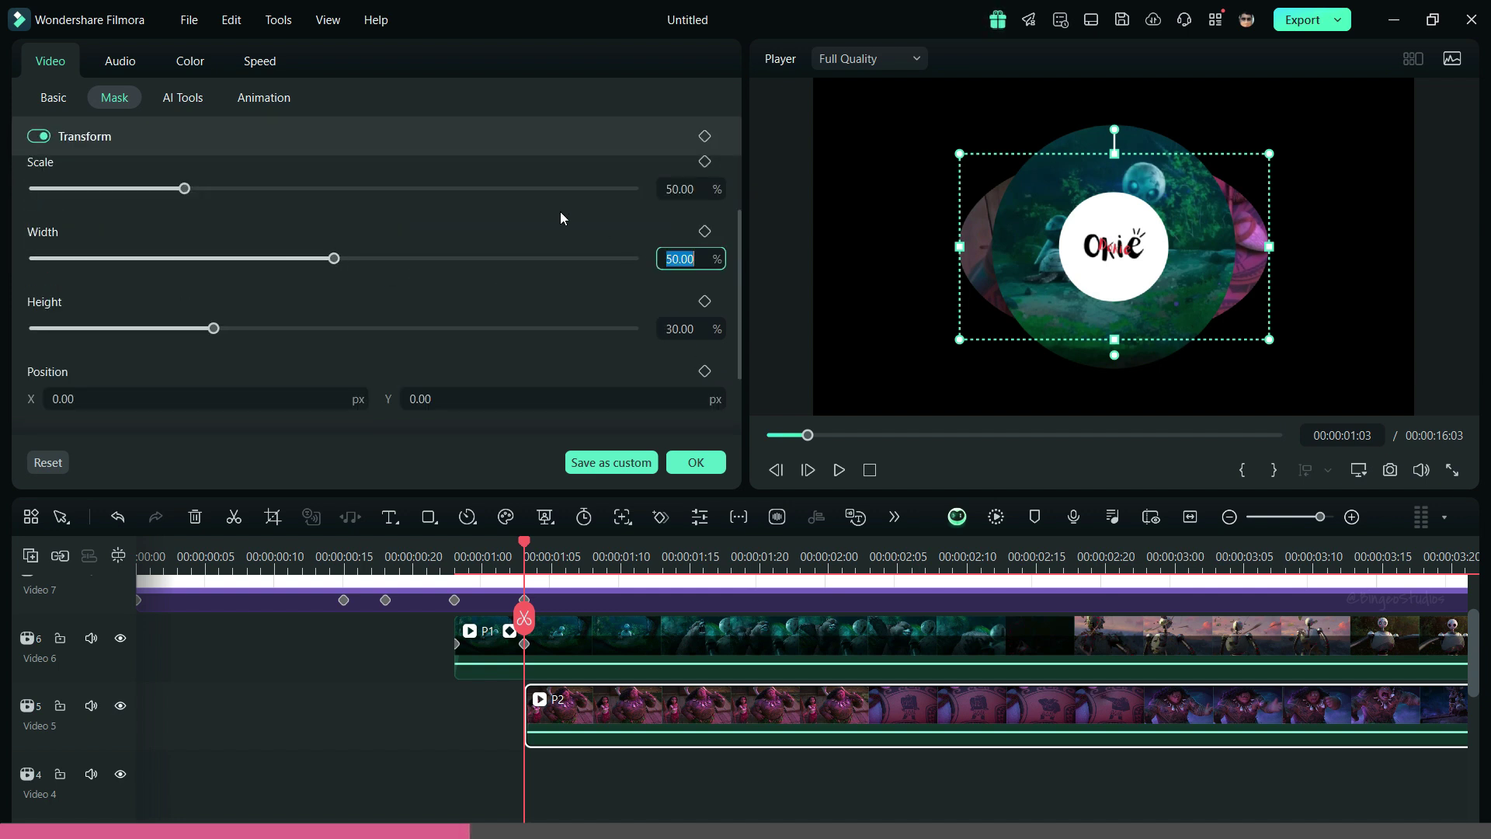
{"action": "type", "text": "30"}
{"action": "key", "text": "Return"}
{"action": "key", "text": "shift+Tab"}
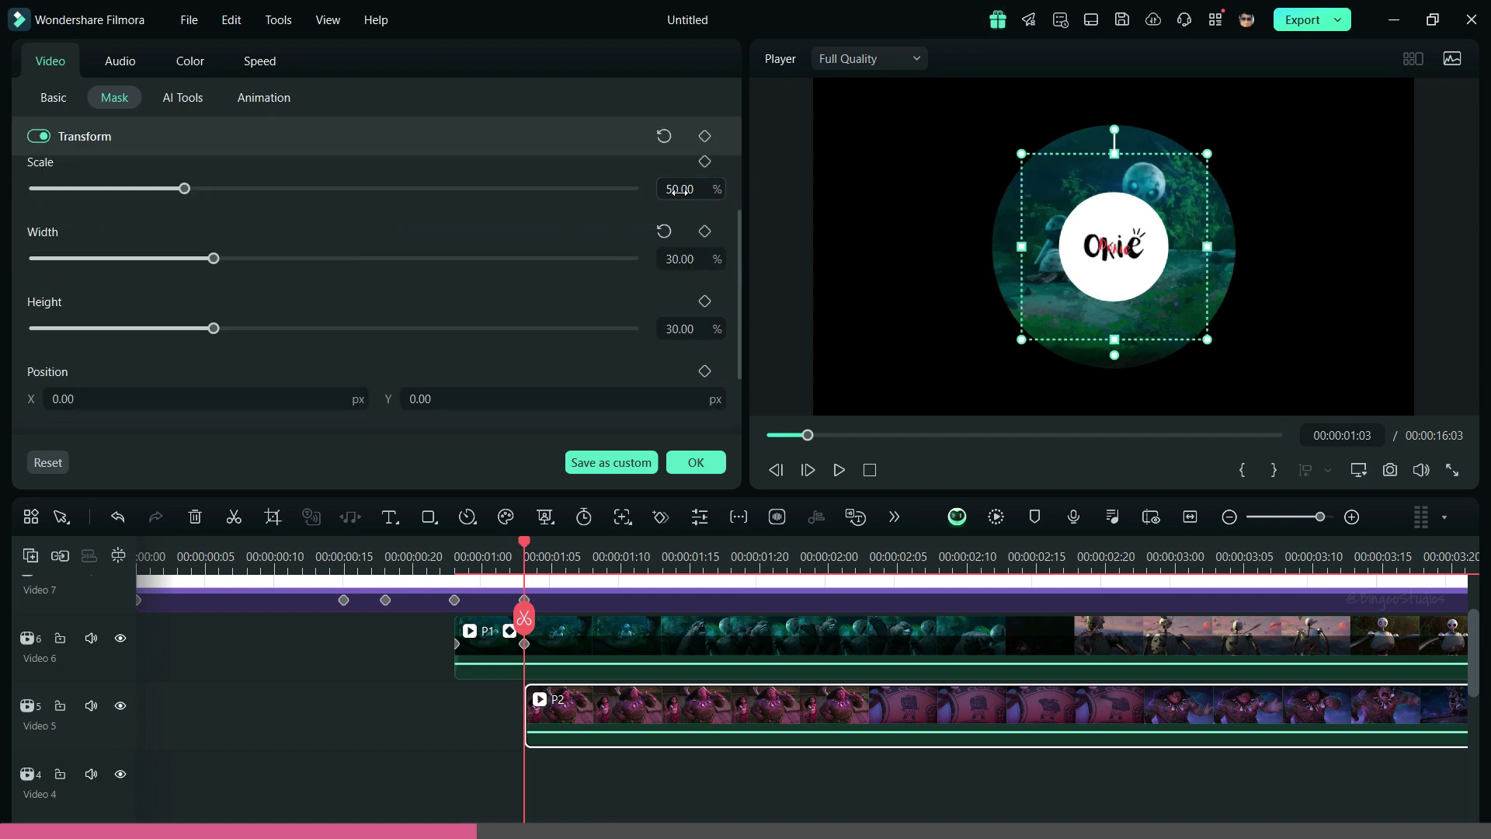
{"action": "type", "text": "40"}
{"action": "key", "text": "Return"}
- Keyframe P2's mask scale from 40% at 00:00:01:03 to 99% at 00:00:01:10
{"action": "left_click", "coordinate": [705, 164]}
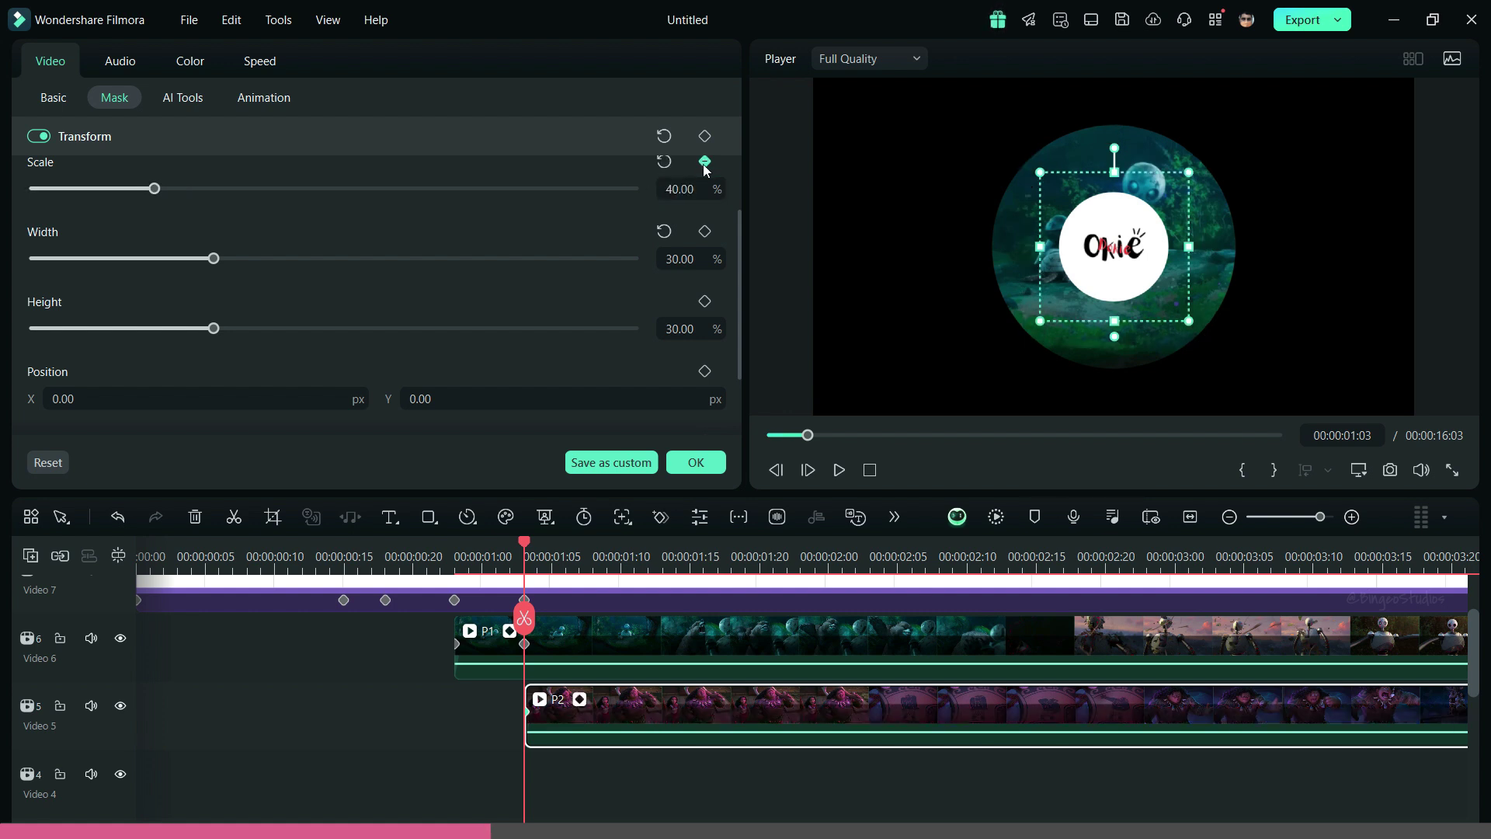
{"action": "left_click_drag", "start_coordinate": [595, 555], "coordinate": [620, 556]}
{"action": "left_click", "coordinate": [705, 231]}
{"action": "scroll", "coordinate": [708, 233], "scroll_direction": "up", "scroll_amount": 1}
{"action": "left_click", "coordinate": [705, 220]}
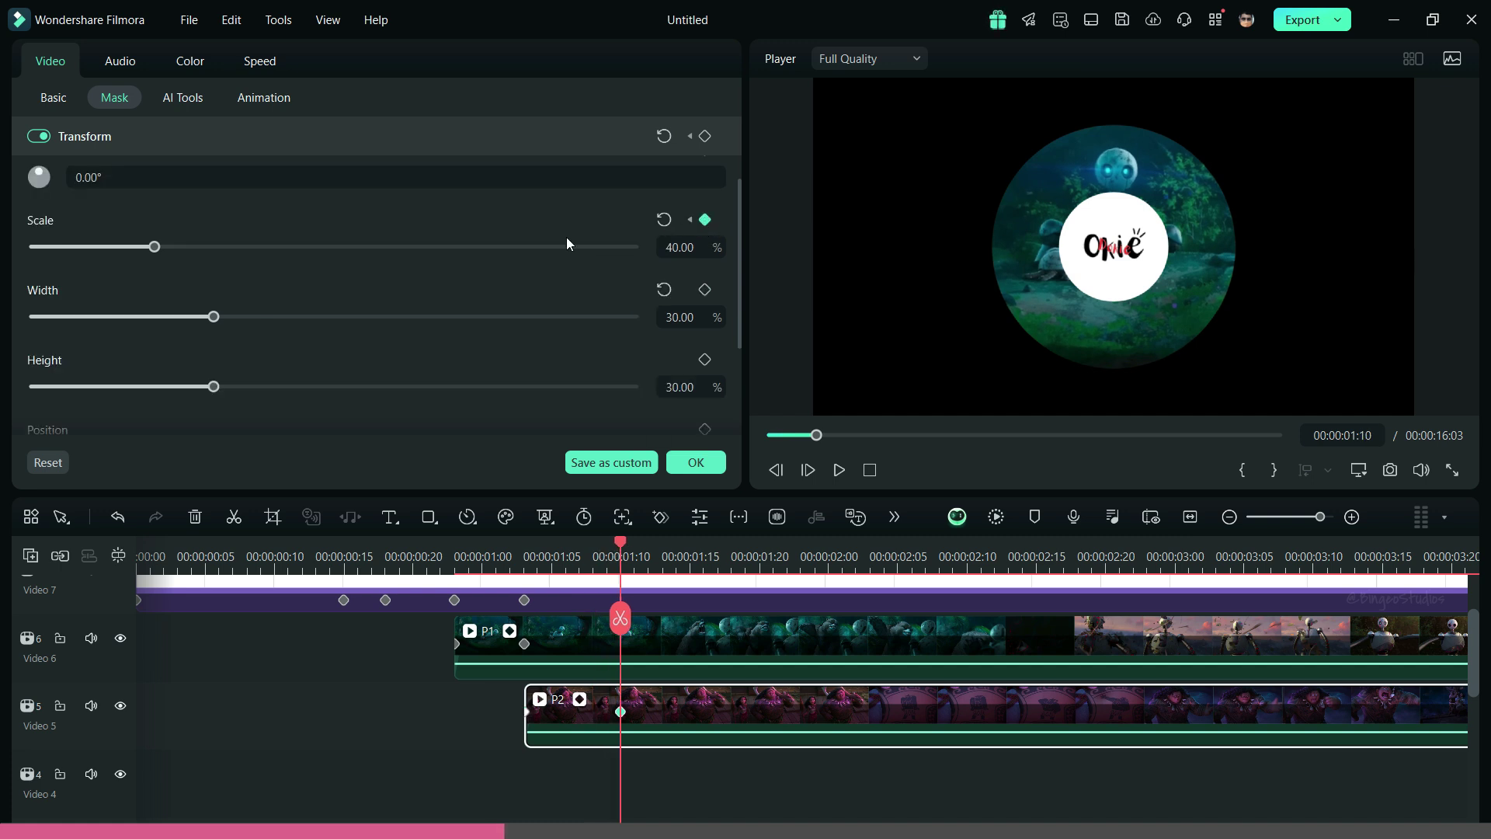
{"action": "left_click_drag", "start_coordinate": [163, 246], "coordinate": [332, 270]}
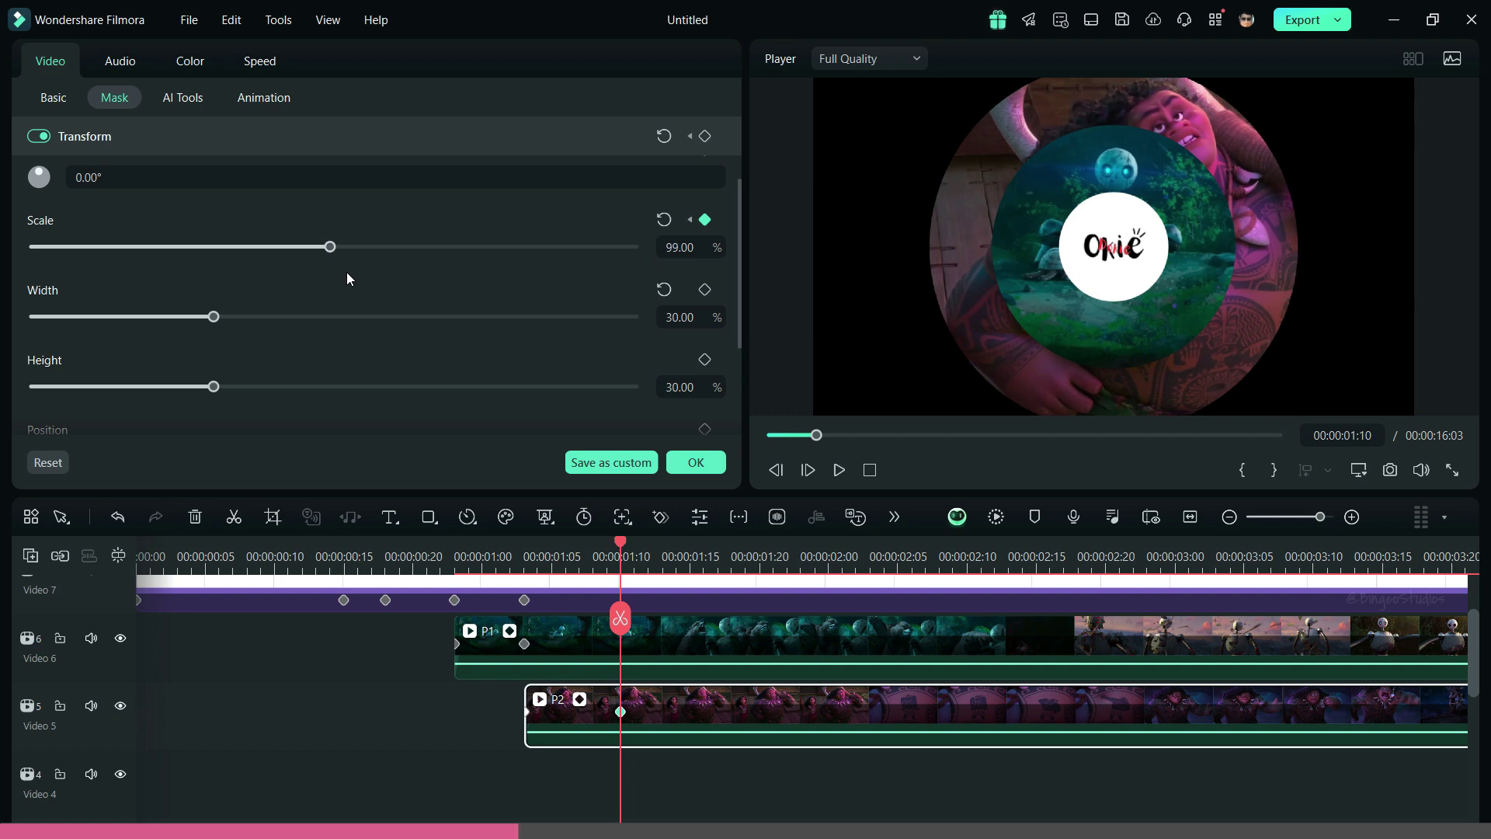
{"action": "left_click", "coordinate": [55, 103]}
{"action": "scroll", "coordinate": [220, 360], "scroll_direction": "down", "scroll_amount": 2}
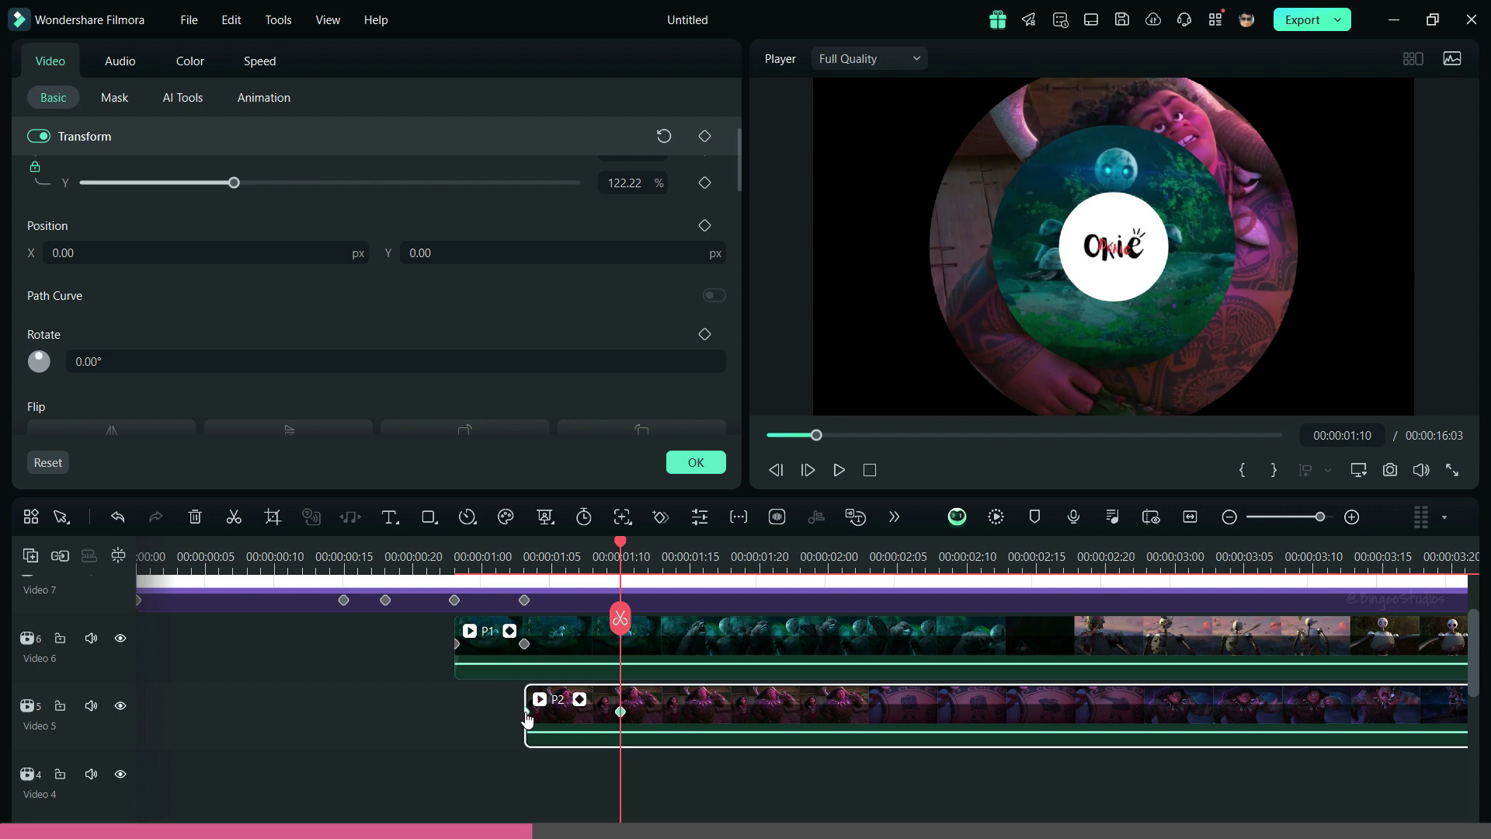
- Keyframe P2's rotation from 0° at 00:00:01:03 to -100° at 00:00:15:00
{"action": "key", "text": "Up"}
{"action": "left_click", "coordinate": [705, 334]}
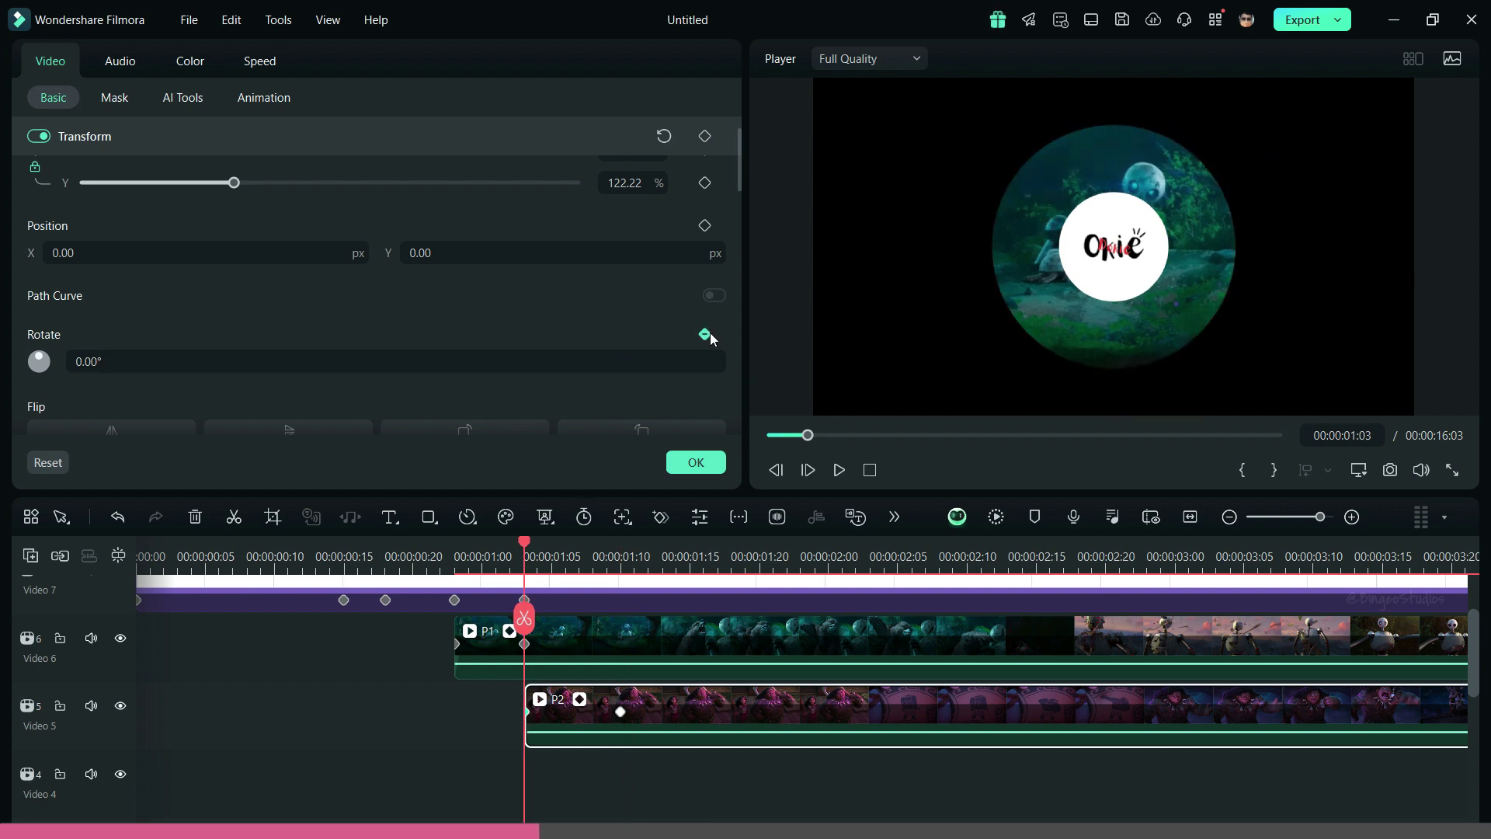
{"action": "left_click", "coordinate": [1191, 520]}
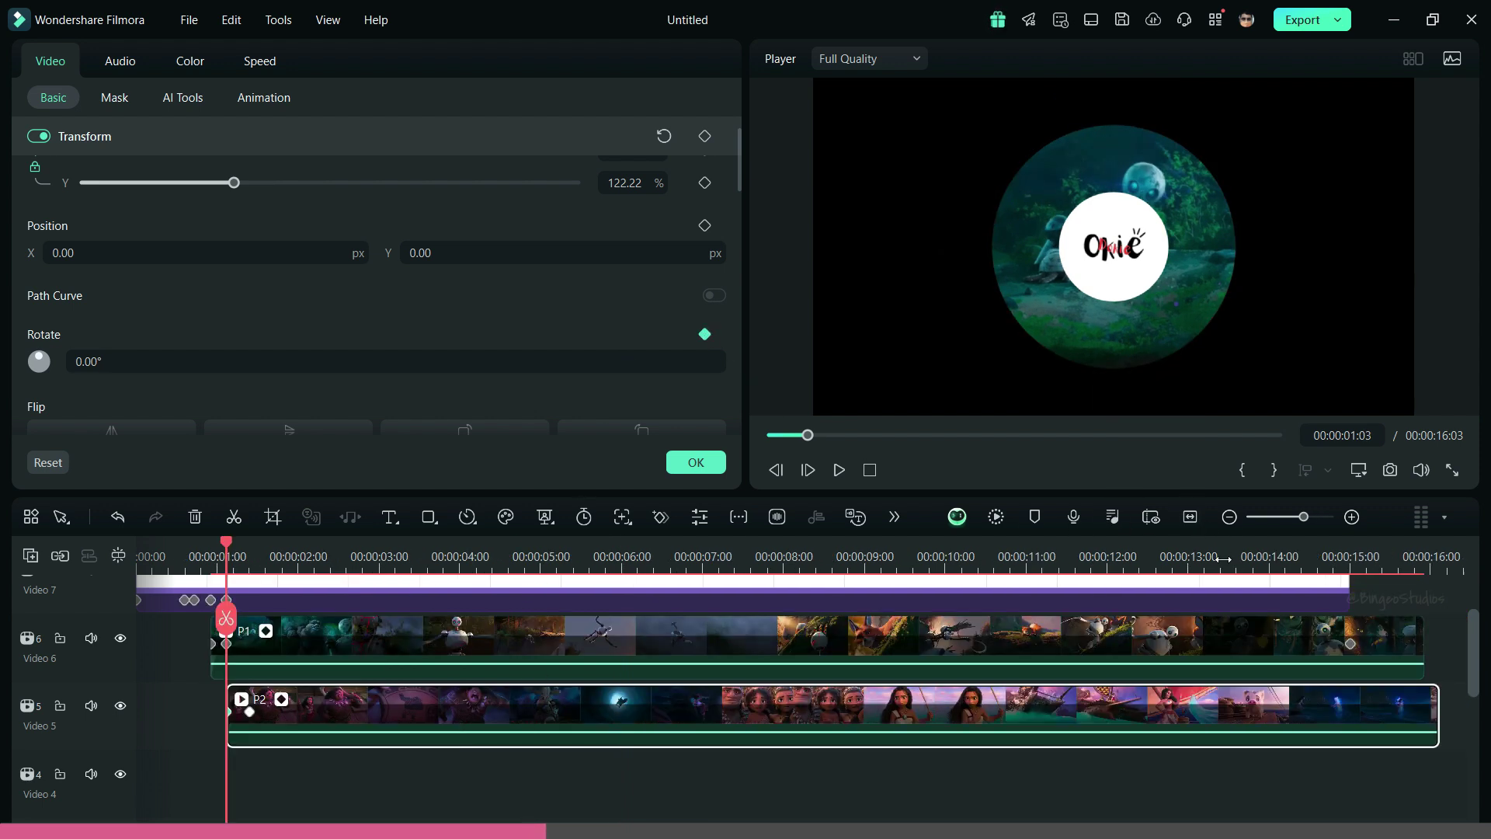
{"action": "left_click", "coordinate": [1351, 650]}
{"action": "left_click", "coordinate": [1367, 722]}
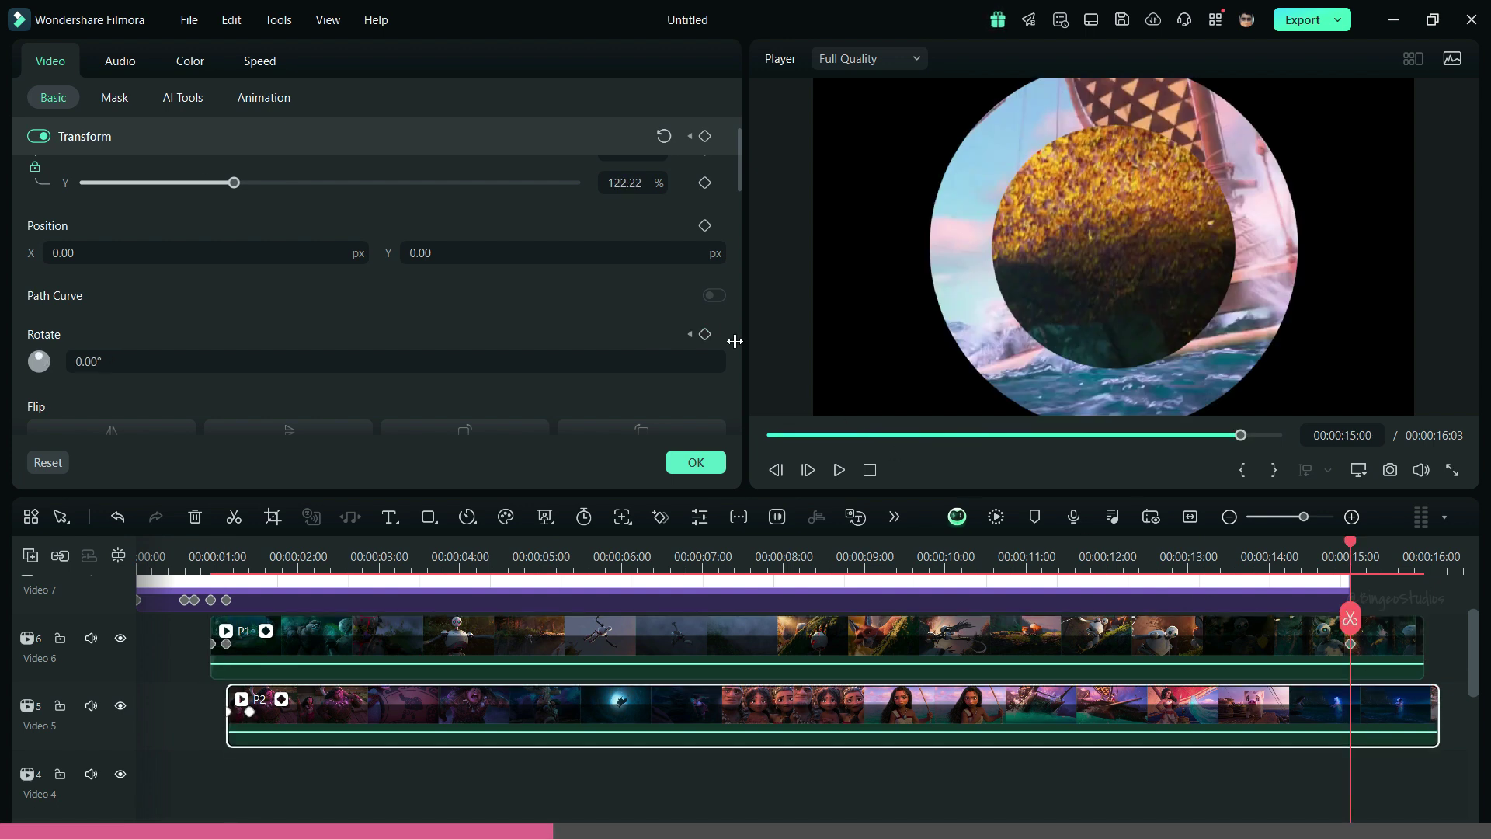
{"action": "left_click", "coordinate": [705, 334]}
{"action": "left_click", "coordinate": [507, 356]}
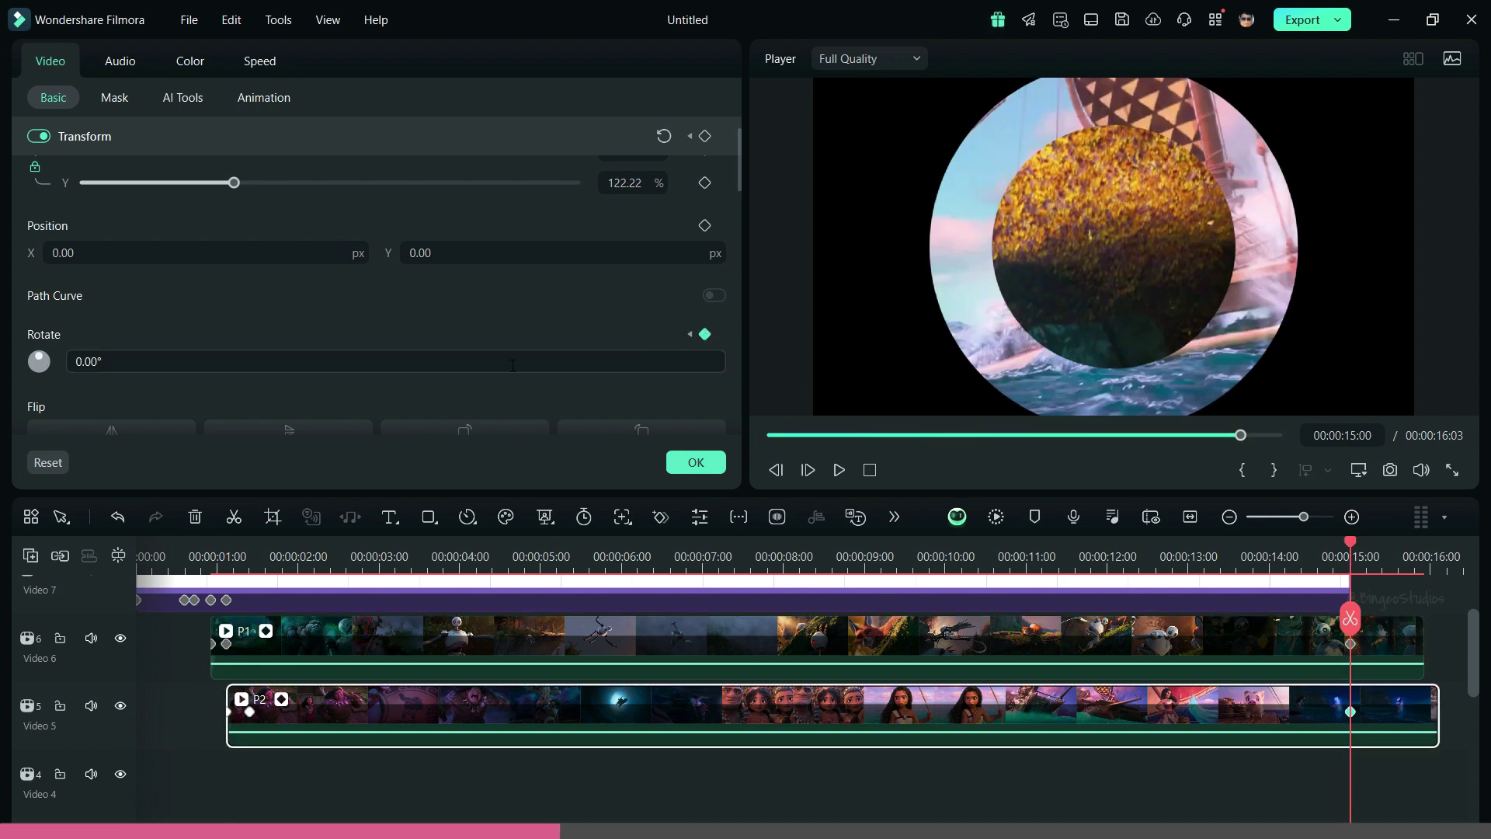
{"action": "type", "text": "-100"}
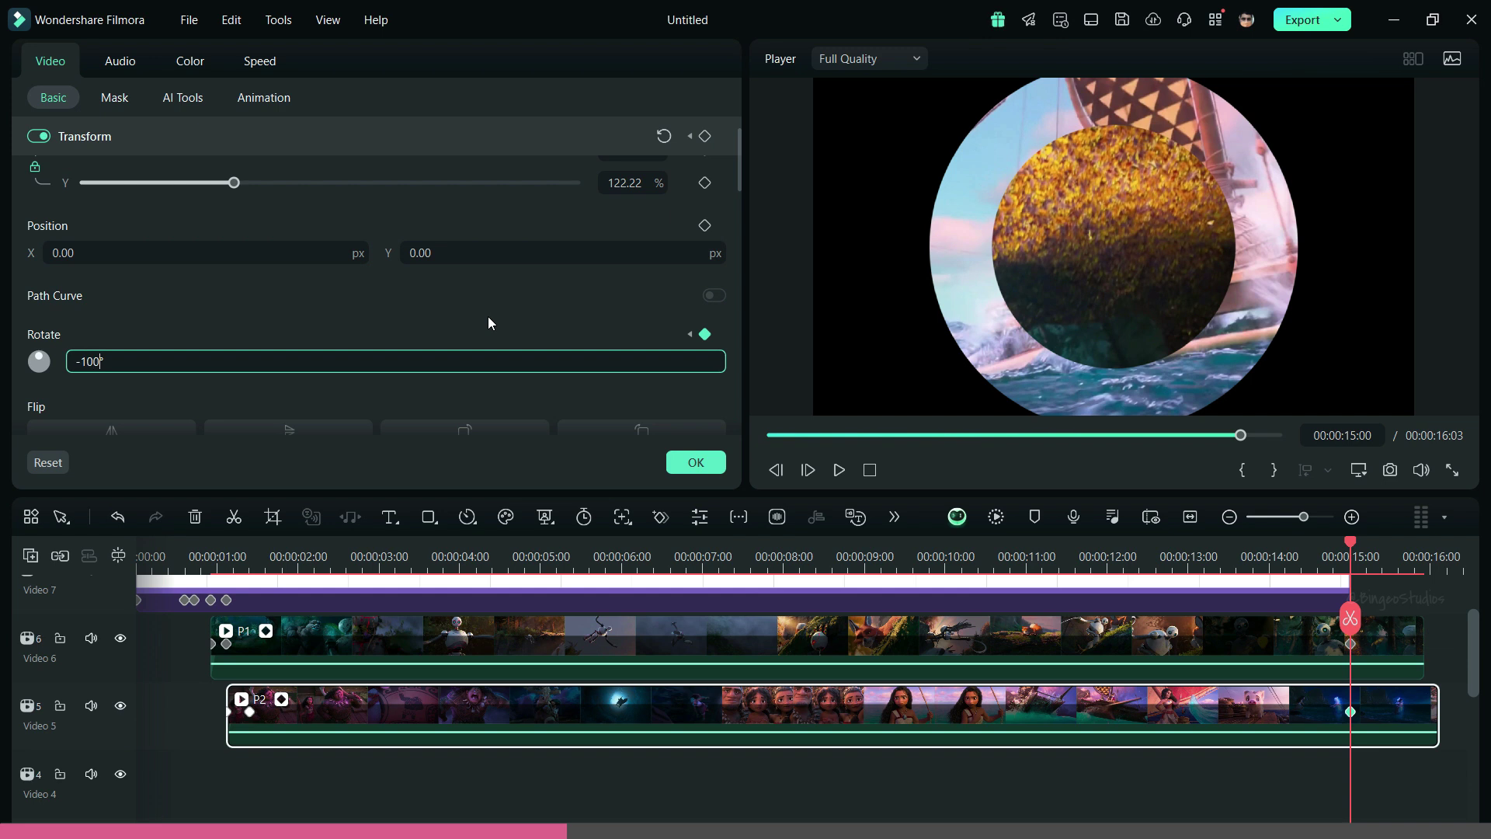
{"action": "key", "text": "Return"}
- Place clip P3 on Video 4 at 00:00:01:10 and enlarge it to 119.84%
{"action": "left_click", "coordinate": [686, 465]}
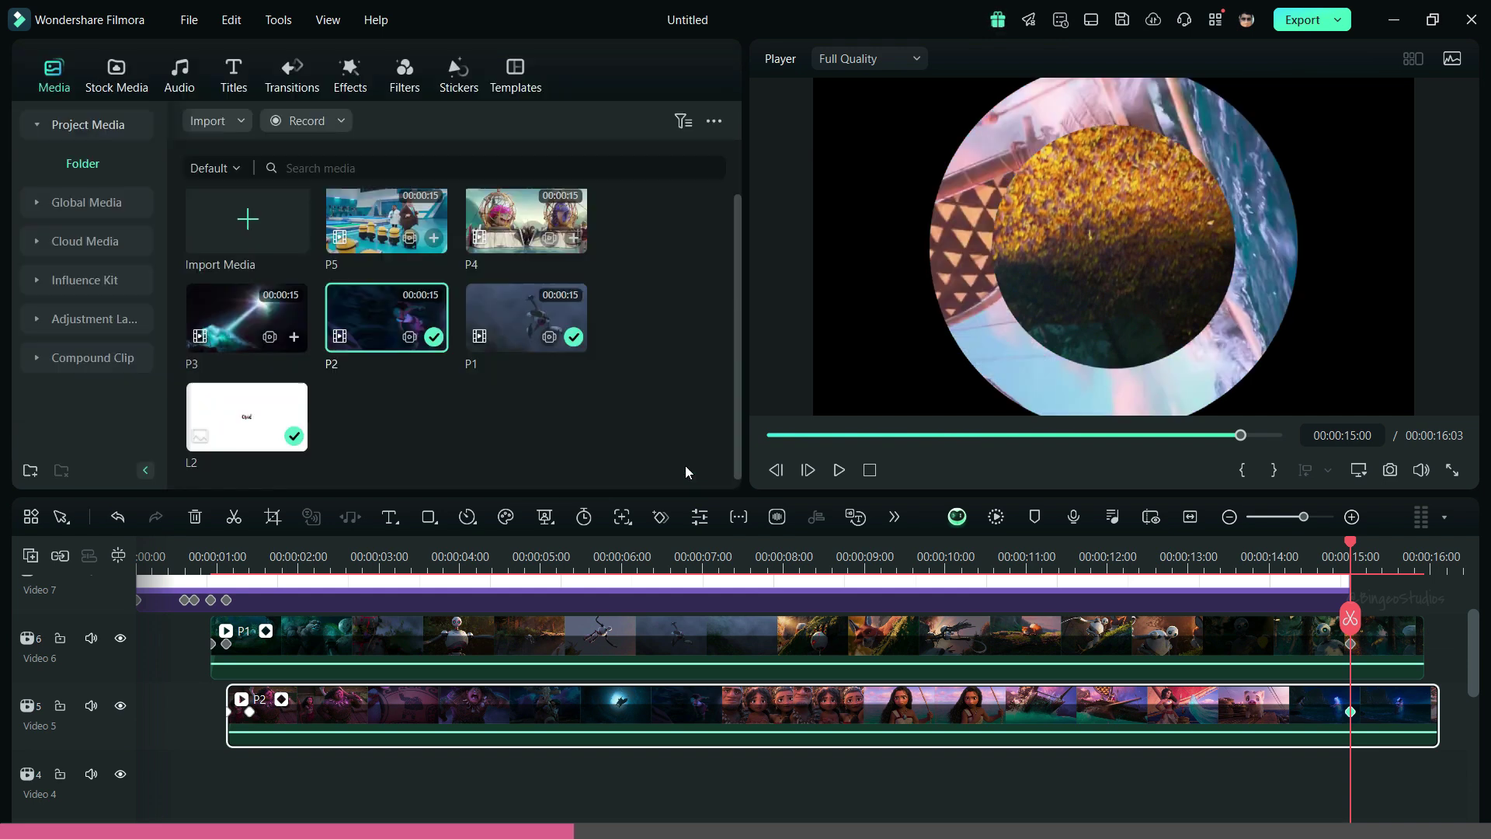
{"action": "left_click_drag", "start_coordinate": [247, 318], "coordinate": [250, 793]}
{"action": "left_click", "coordinate": [249, 706]}
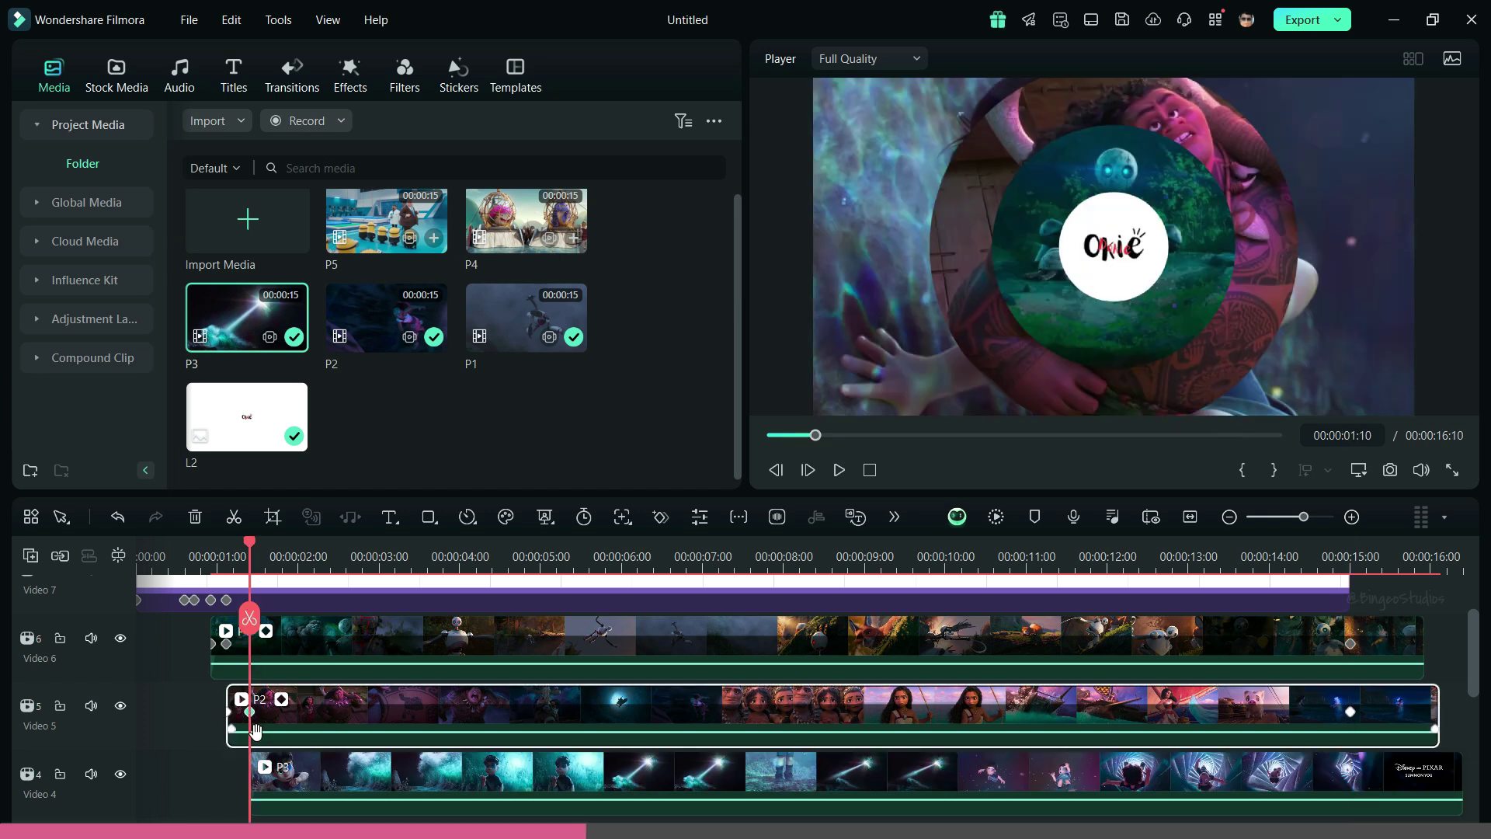
{"action": "left_click", "coordinate": [300, 773]}
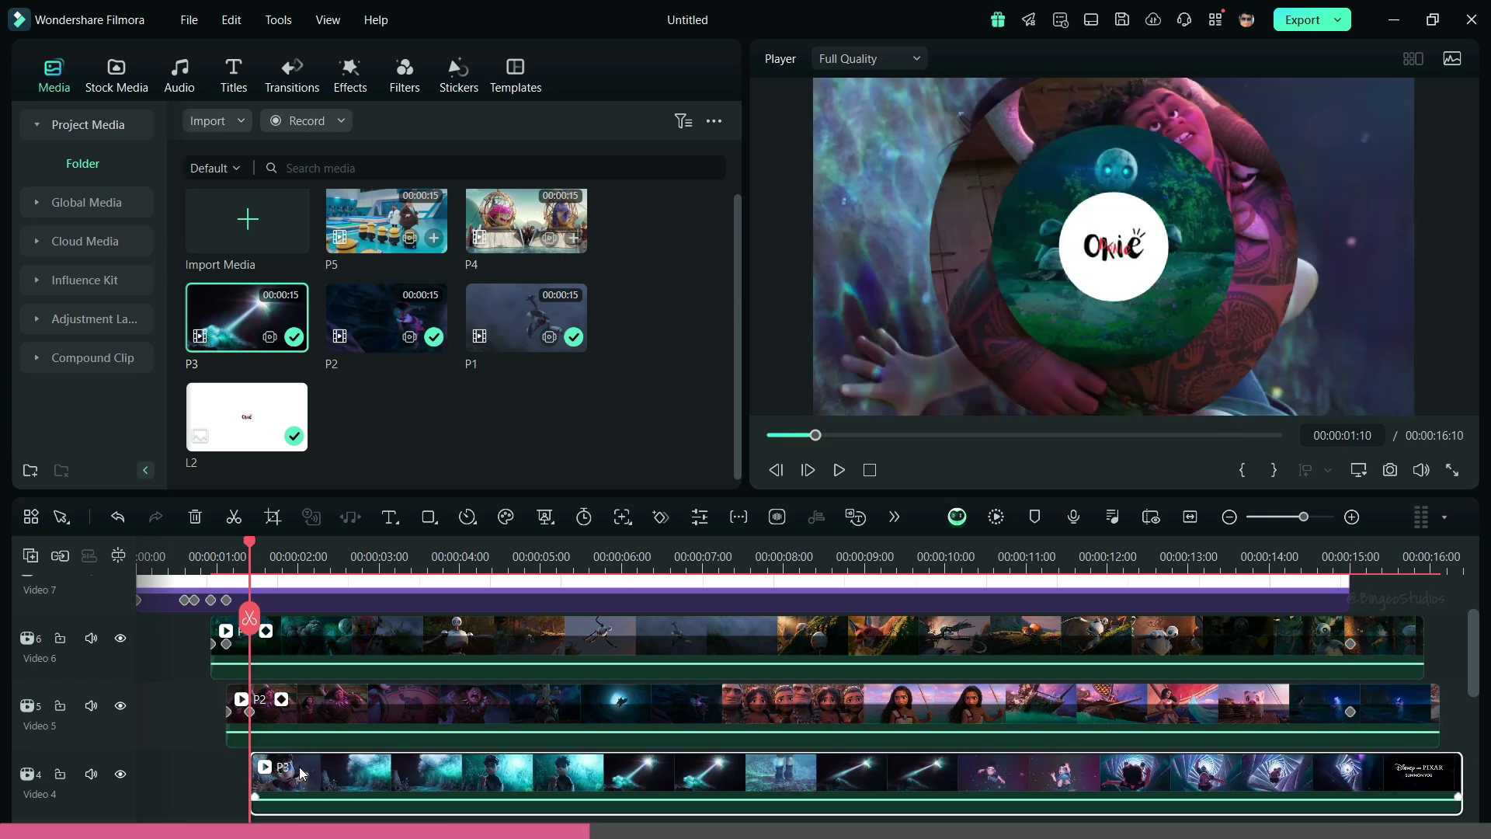
{"action": "left_click", "coordinate": [663, 519]}
{"action": "scroll", "coordinate": [349, 380], "scroll_direction": "up", "scroll_amount": 1}
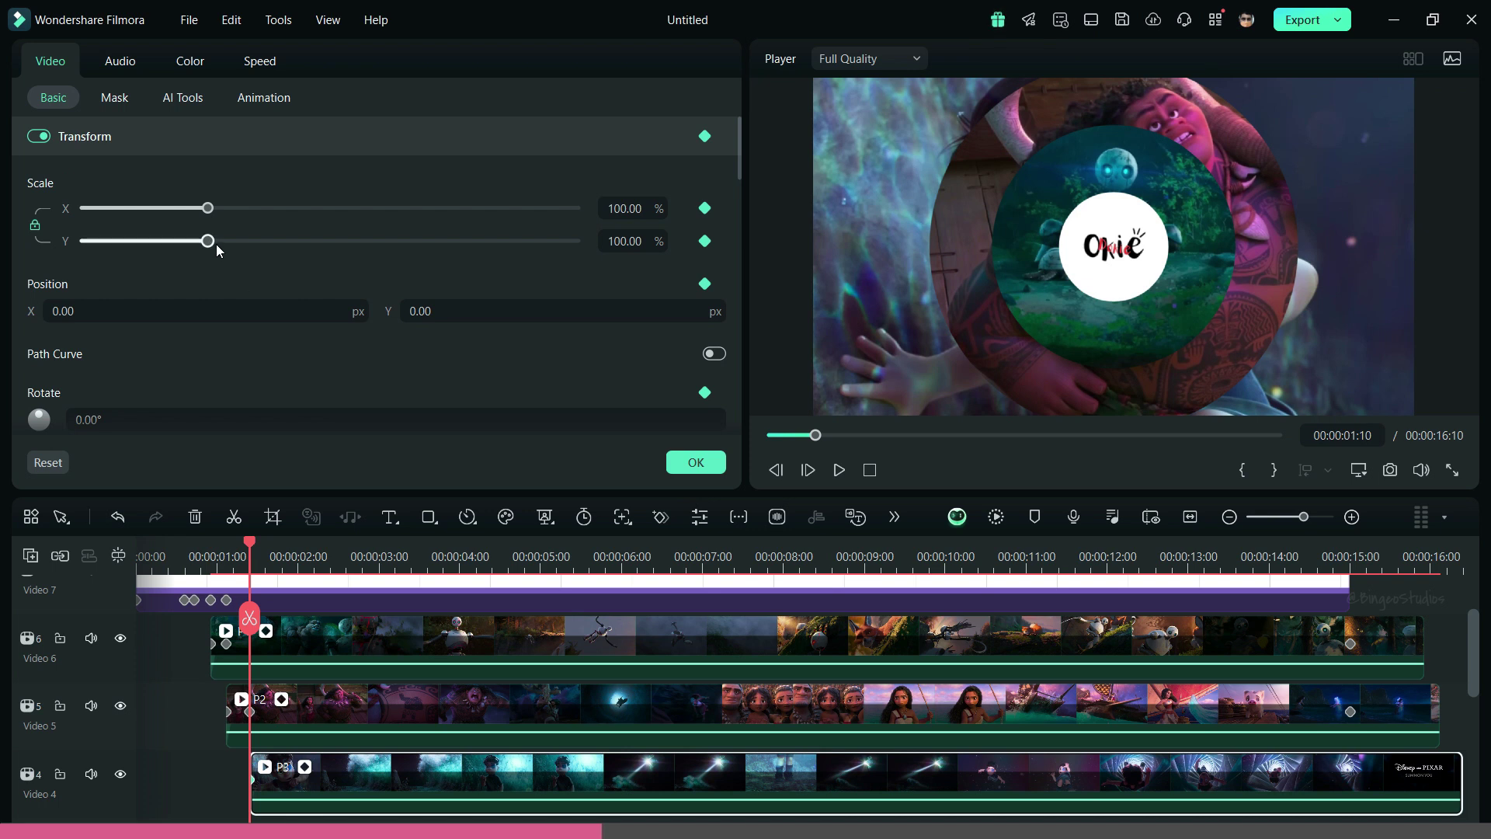
{"action": "left_click_drag", "start_coordinate": [216, 242], "coordinate": [228, 242]}
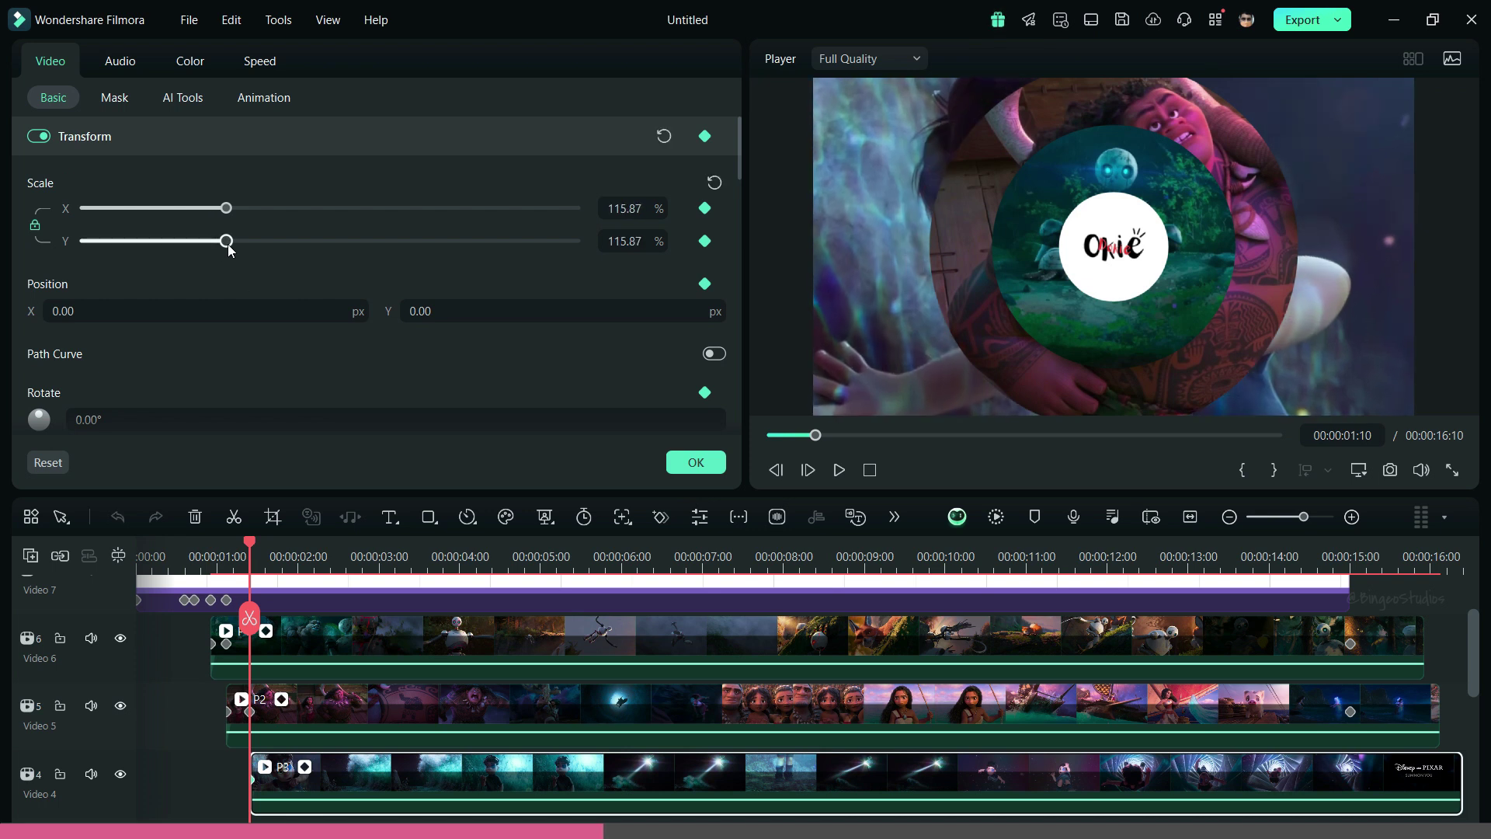
- Apply a circle mask to clip P3 with a width of 30
{"action": "left_click", "coordinate": [111, 96]}
{"action": "left_click", "coordinate": [344, 150]}
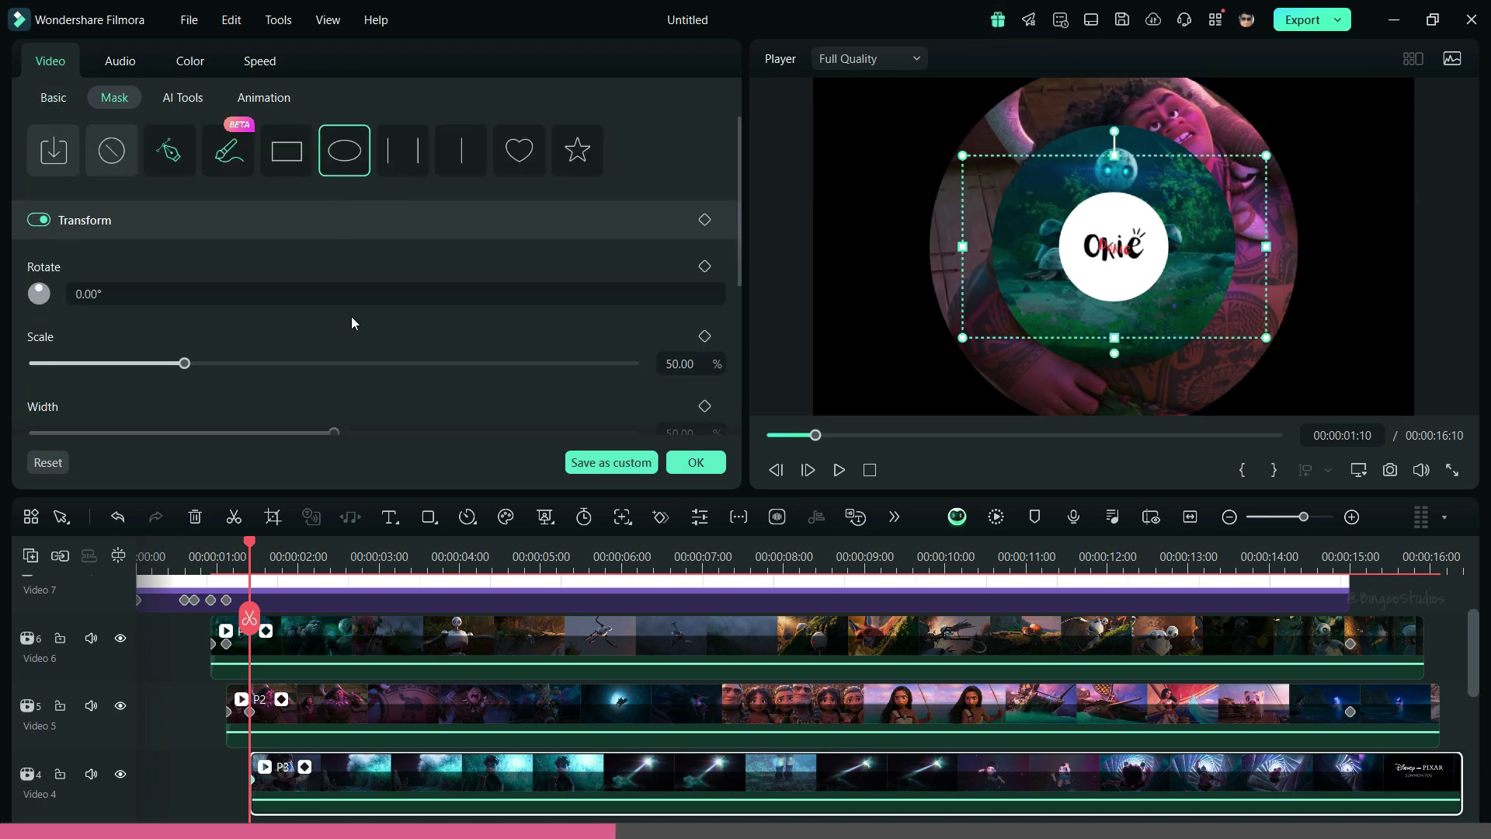
{"action": "scroll", "coordinate": [368, 319], "scroll_direction": "down", "scroll_amount": 3}
{"action": "left_click", "coordinate": [677, 317]}
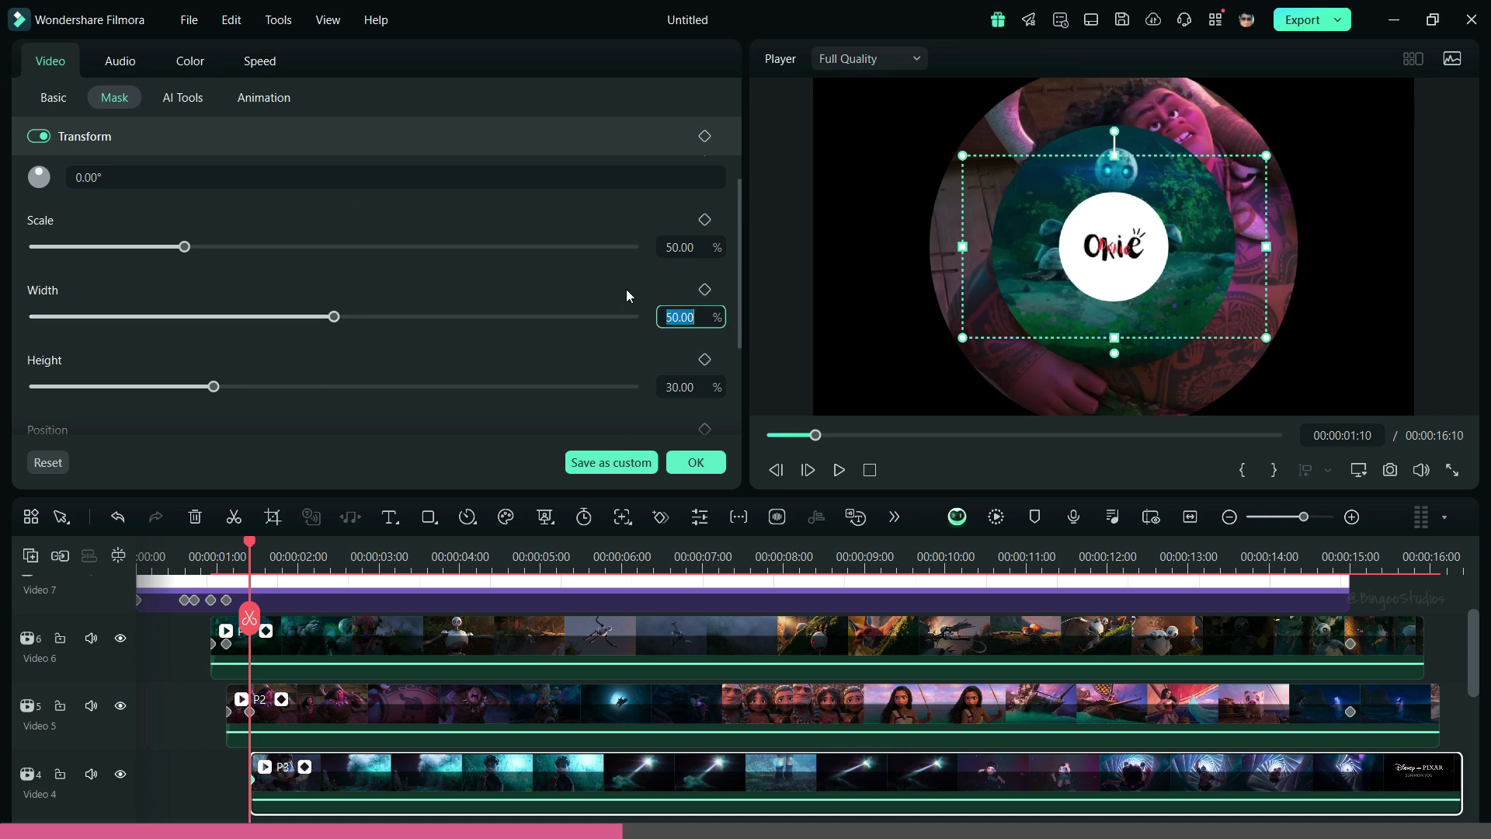
{"action": "type", "text": "30"}
{"action": "key", "text": "Return"}
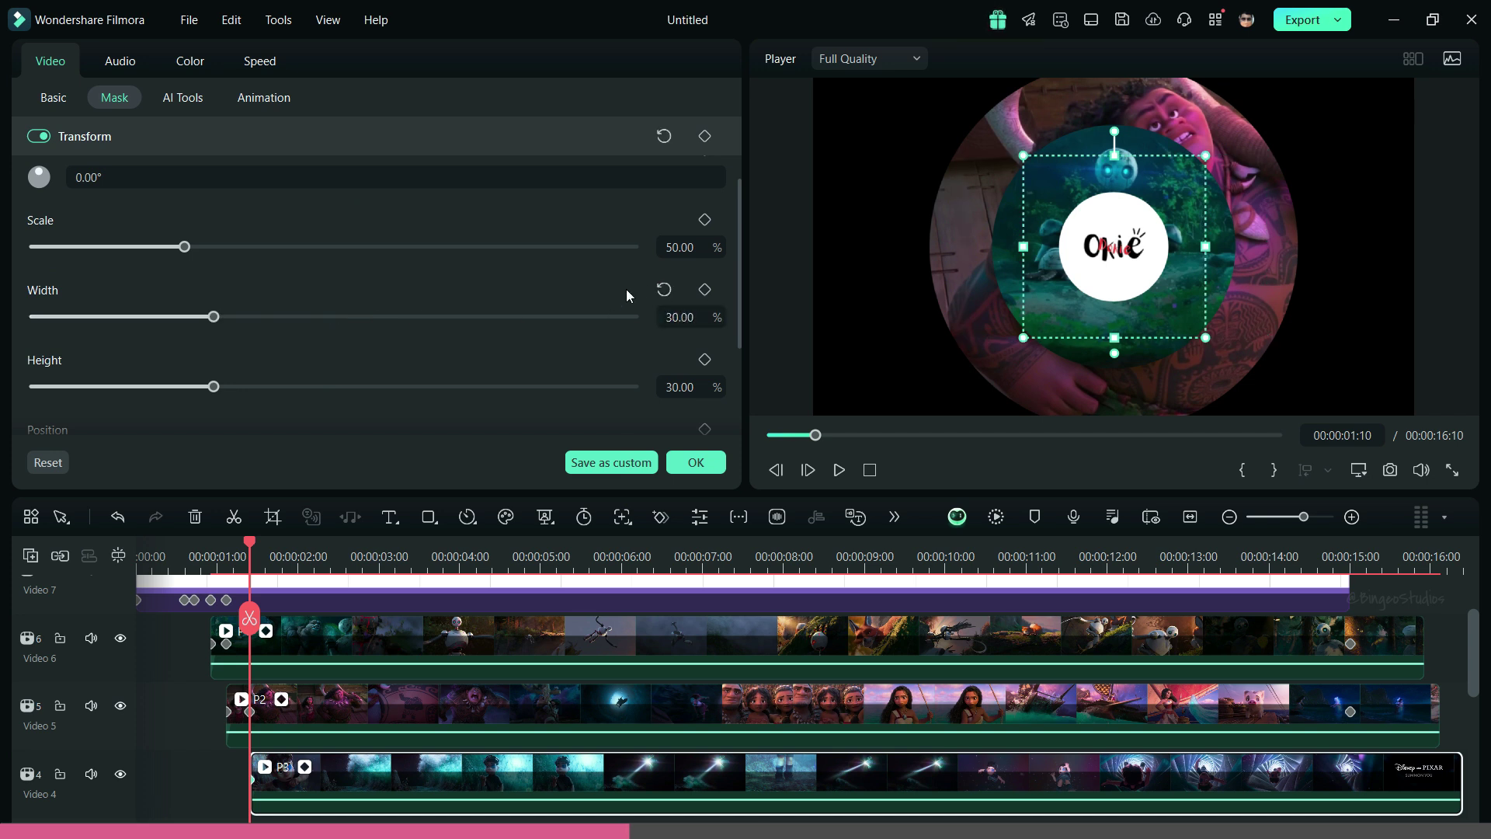
- Keyframe P3's mask scale from 40% at 00:00:01:10 to 140% at 00:00:01:17
{"action": "left_click", "coordinate": [677, 247]}
{"action": "type", "text": "40"}
{"action": "key", "text": "Return"}
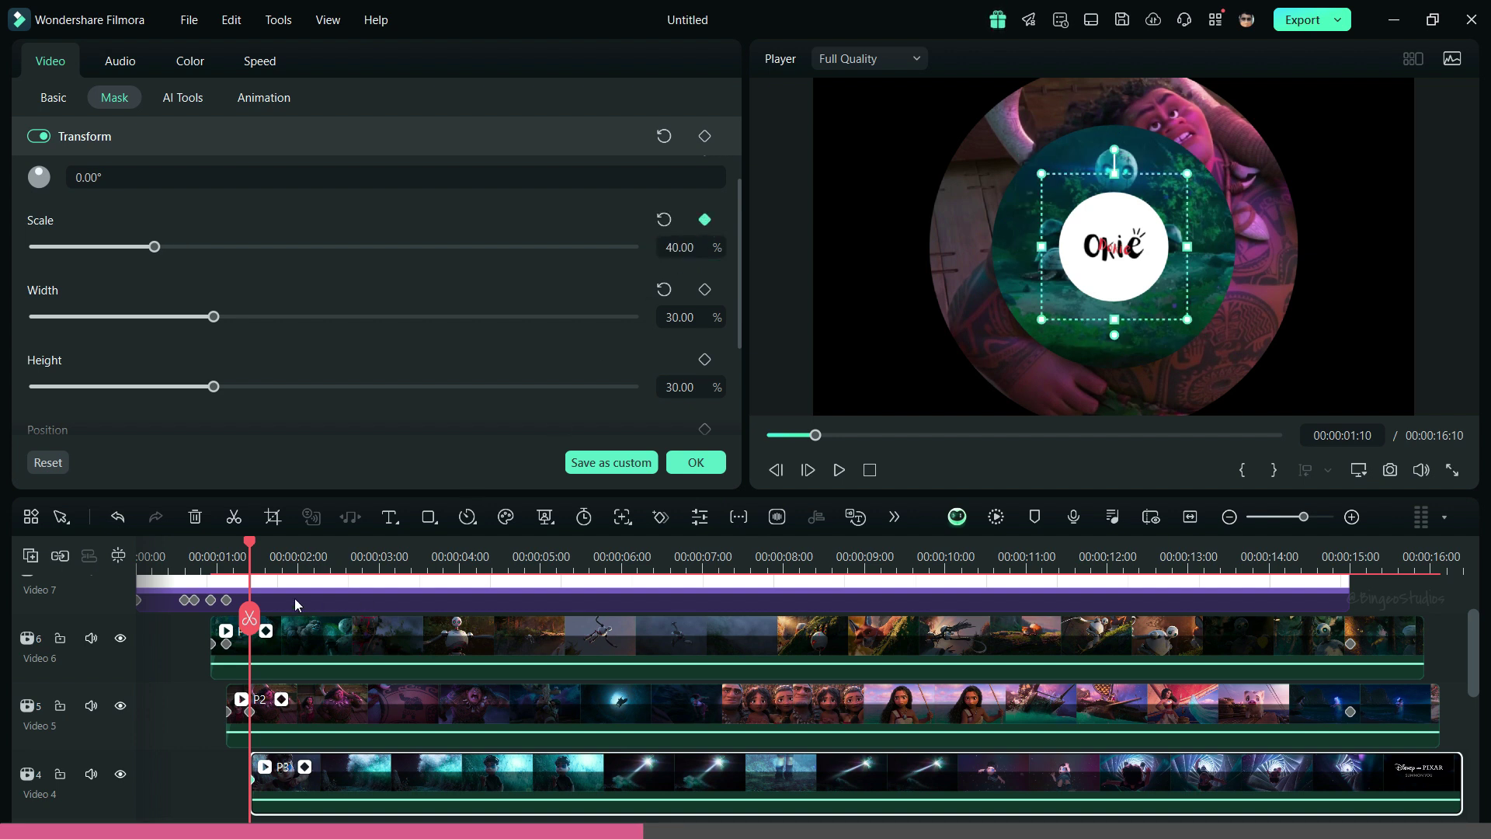
{"action": "left_click", "coordinate": [272, 564]}
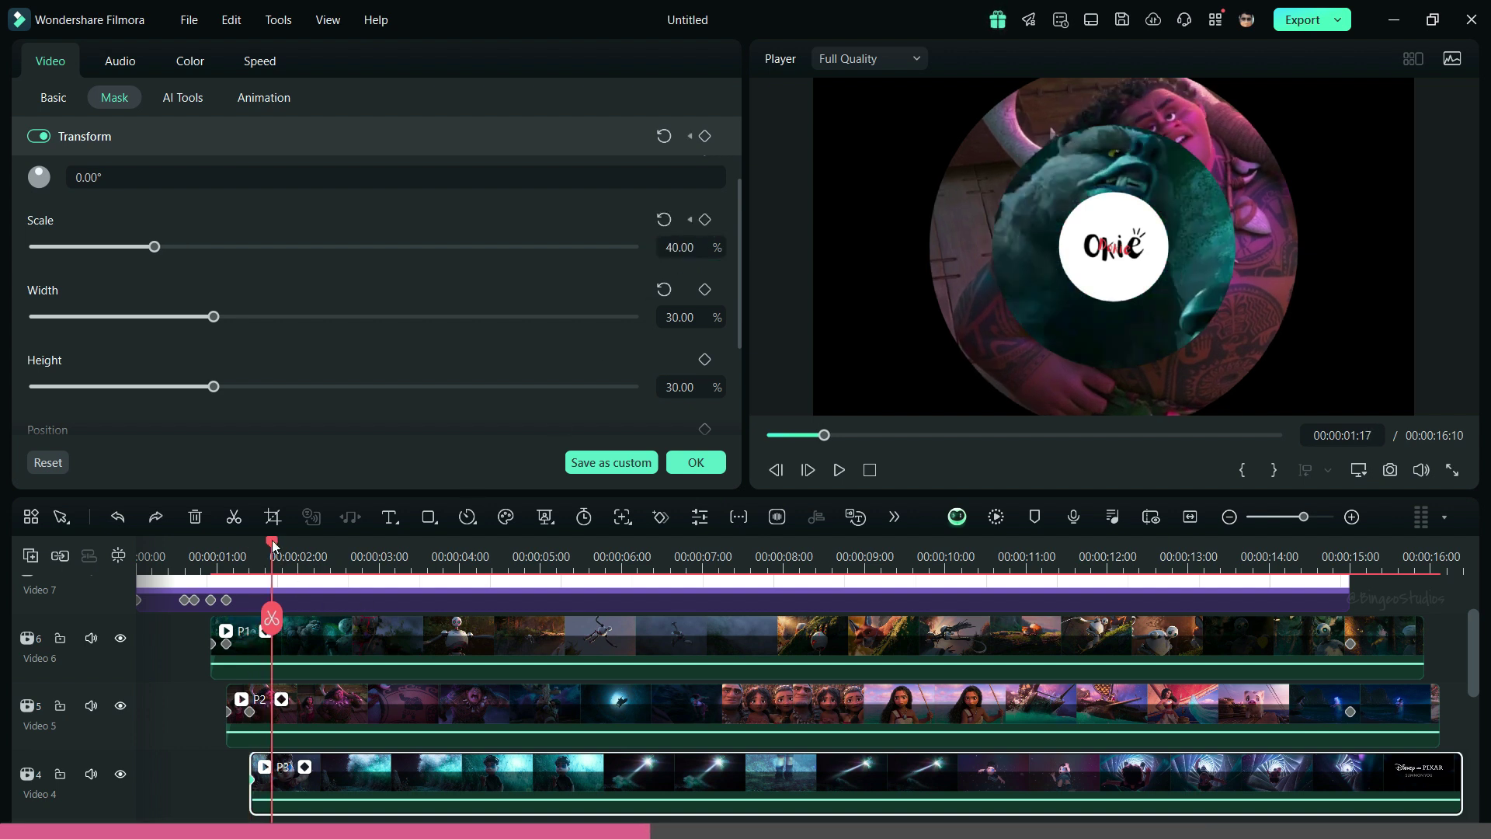
{"action": "left_click", "coordinate": [704, 219]}
{"action": "left_click_drag", "start_coordinate": [258, 250], "coordinate": [455, 259]}
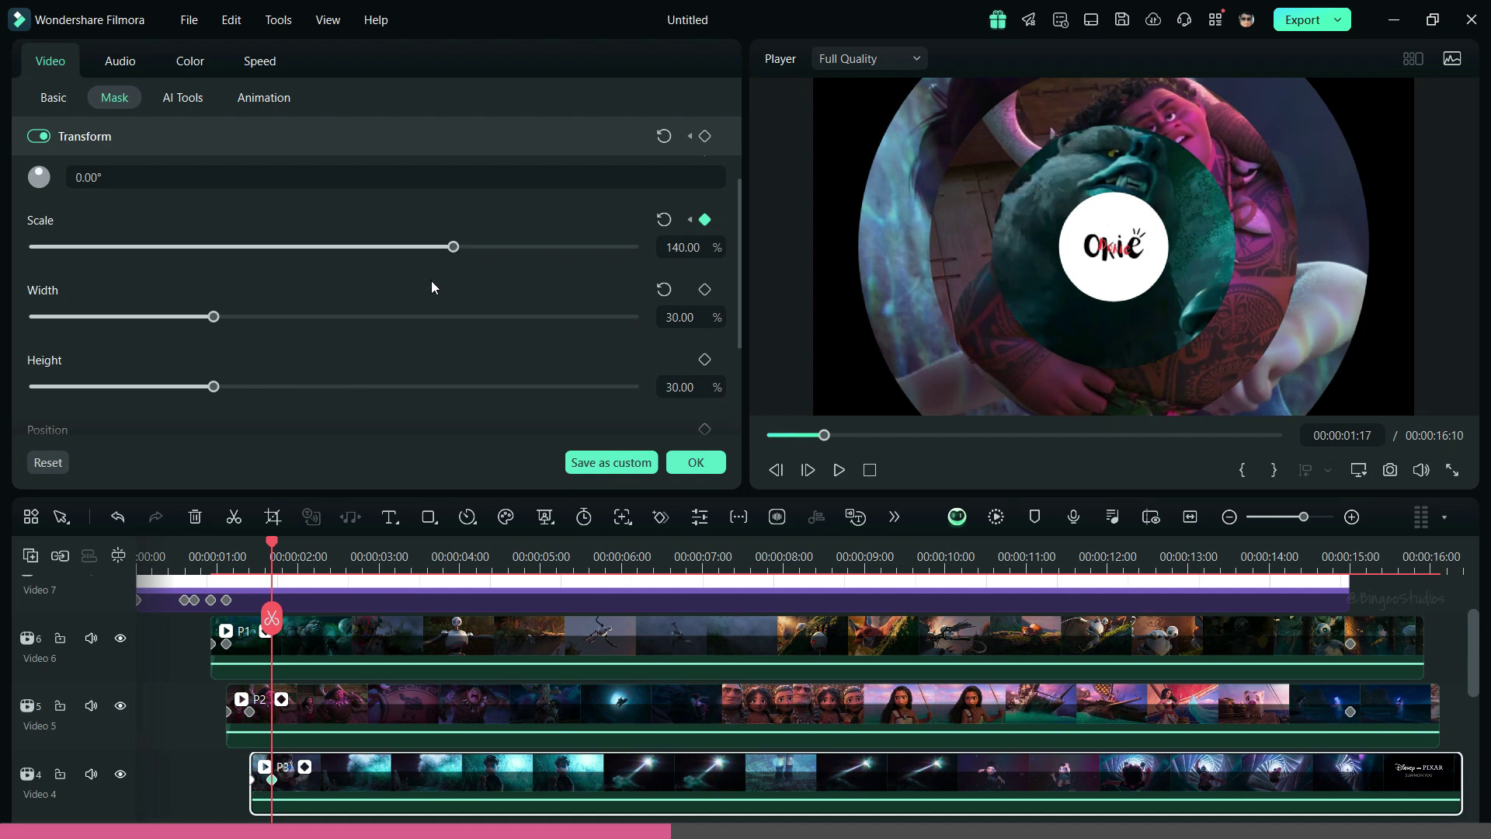
{"action": "left_click", "coordinate": [56, 97]}
{"action": "scroll", "coordinate": [233, 365], "scroll_direction": "down", "scroll_amount": 2}
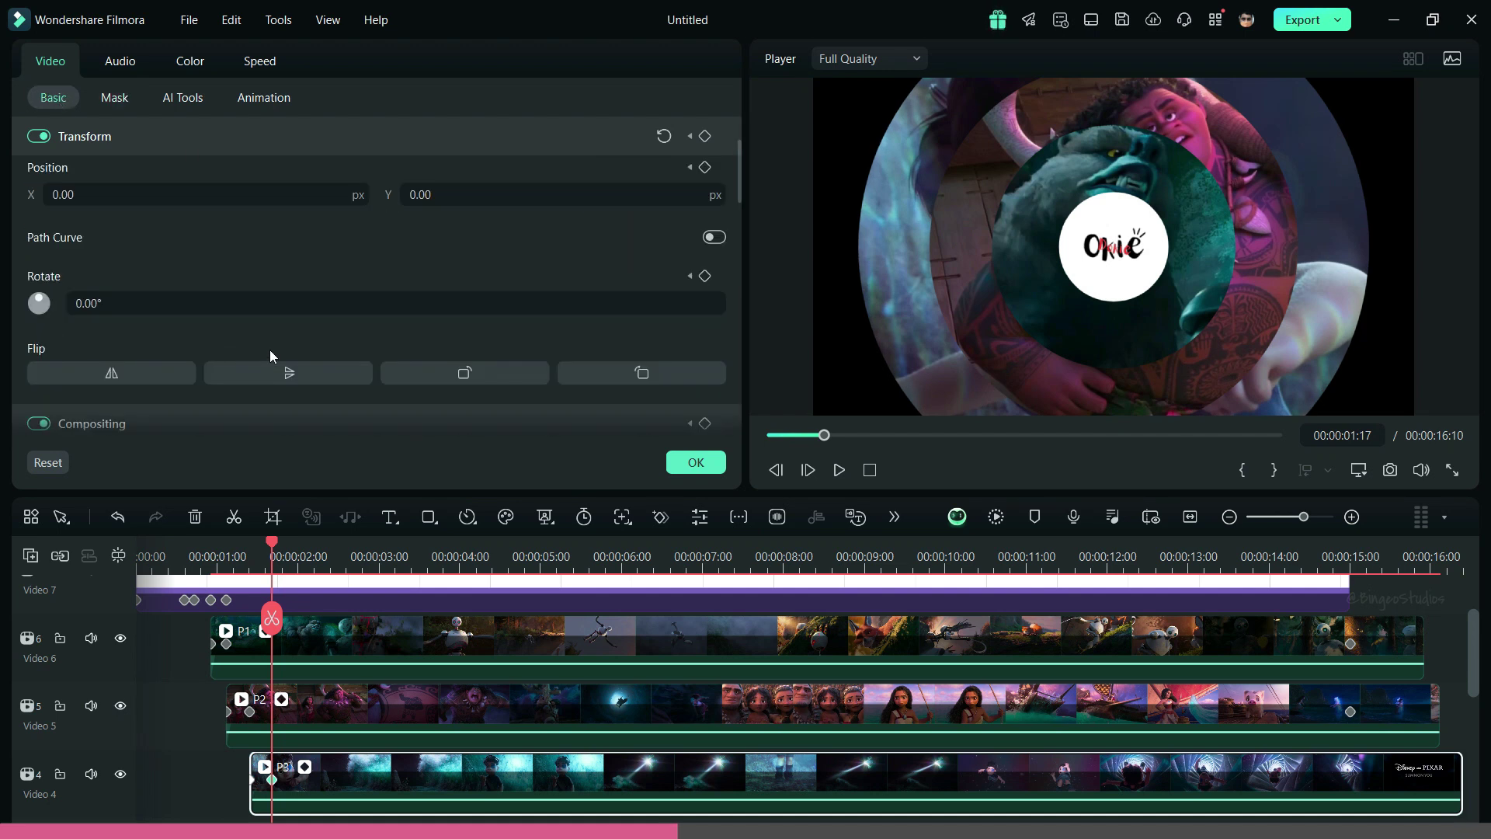
- Keyframe P3's rotation from 0° at its start to 100° at 00:00:15:00, then preview
{"action": "left_click", "coordinate": [254, 790]}
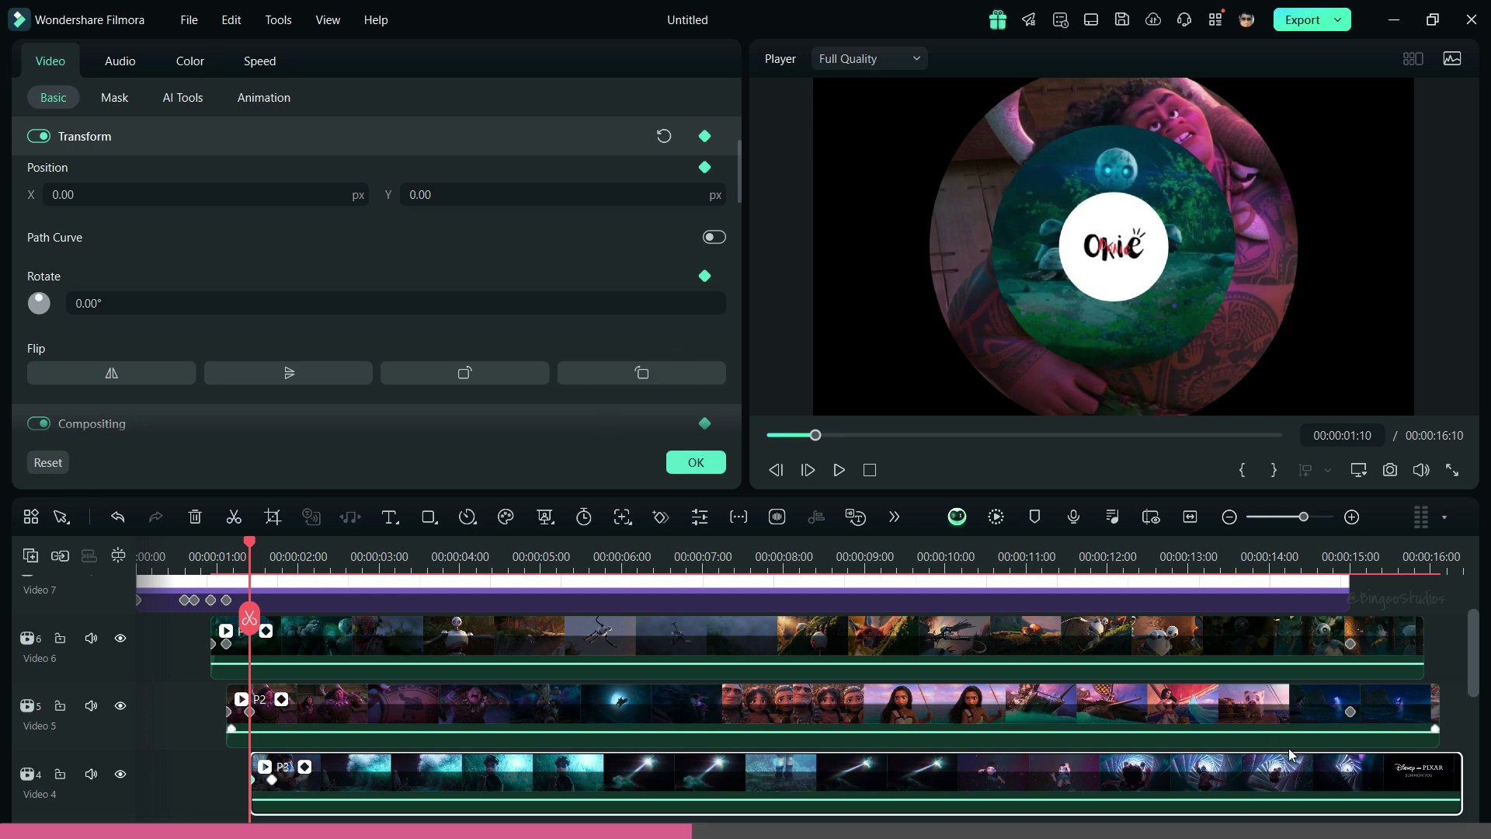
{"action": "left_click", "coordinate": [1350, 713]}
{"action": "left_click", "coordinate": [1366, 771]}
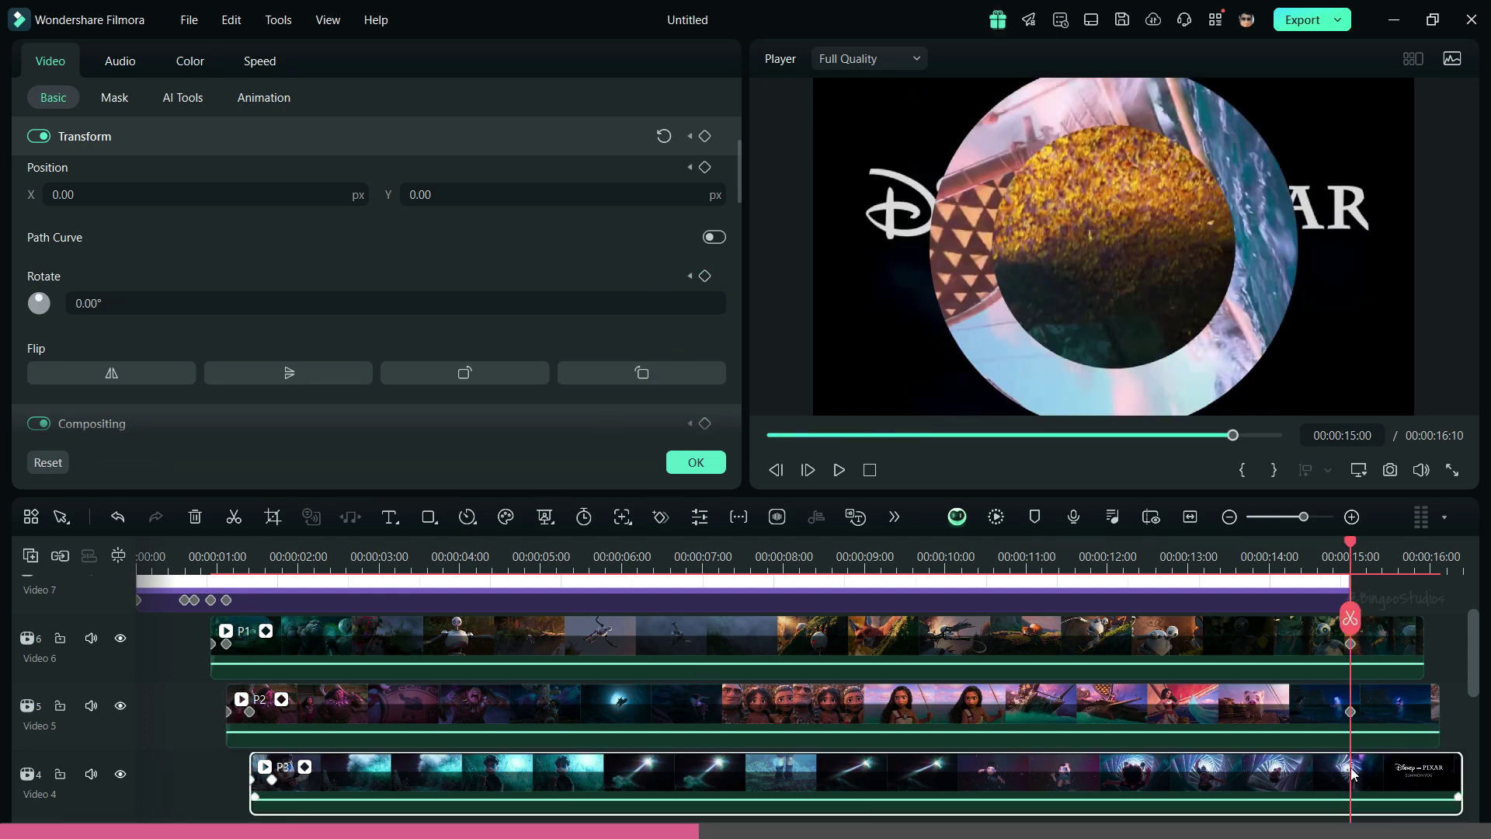
{"action": "left_click", "coordinate": [706, 275]}
{"action": "type", "text": "10"}
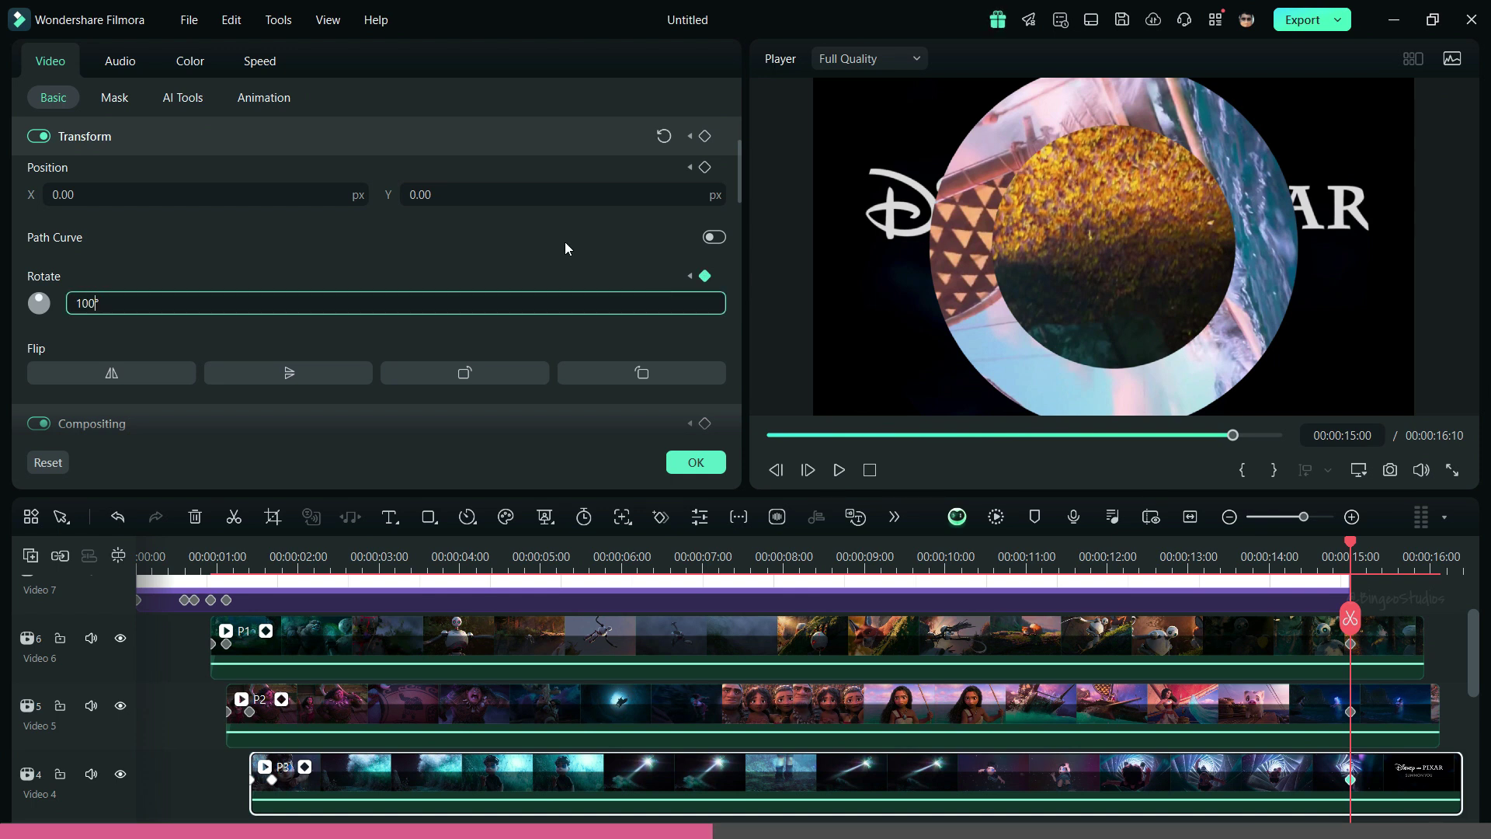
{"action": "key", "text": "Return"}
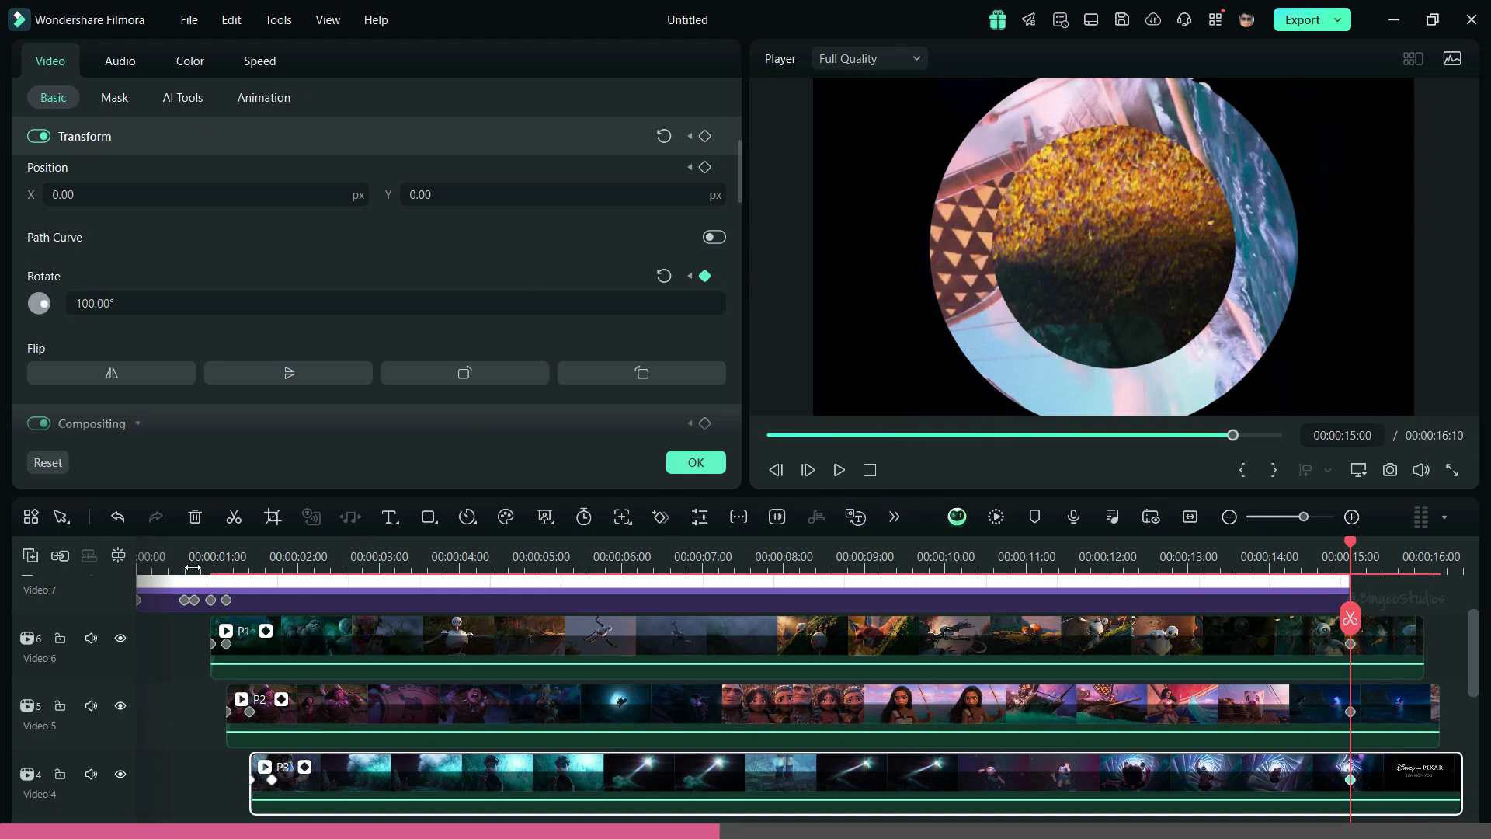
{"action": "left_click", "coordinate": [202, 562]}
{"action": "left_click_drag", "start_coordinate": [200, 553], "coordinate": [309, 565]}
- Place clip P4 on Video 3 starting at 00:00:01:17 and enlarge it to about 119%
{"action": "left_click", "coordinate": [678, 468]}
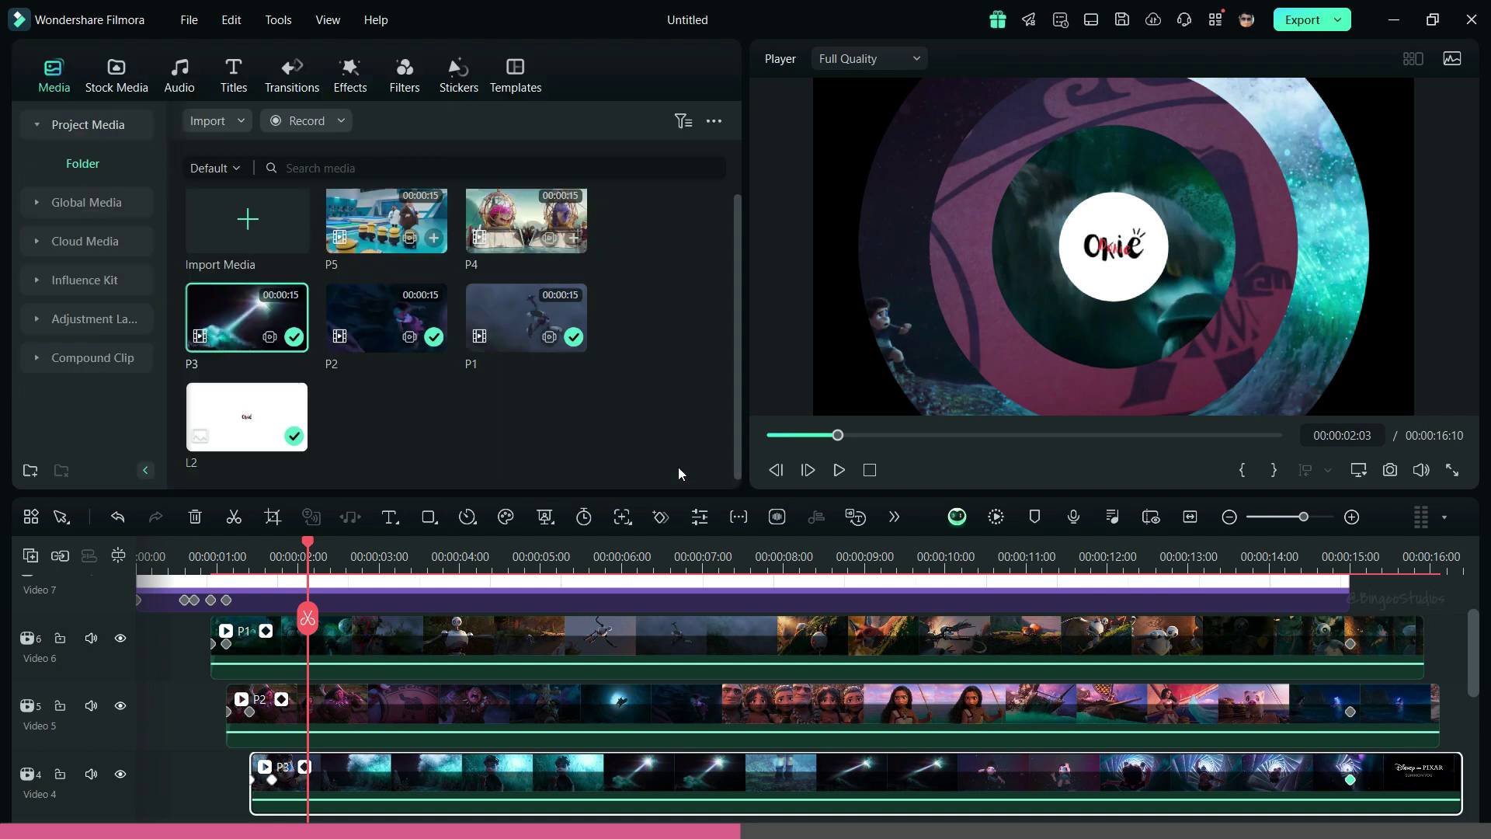
{"action": "left_click_drag", "start_coordinate": [548, 235], "coordinate": [269, 777]}
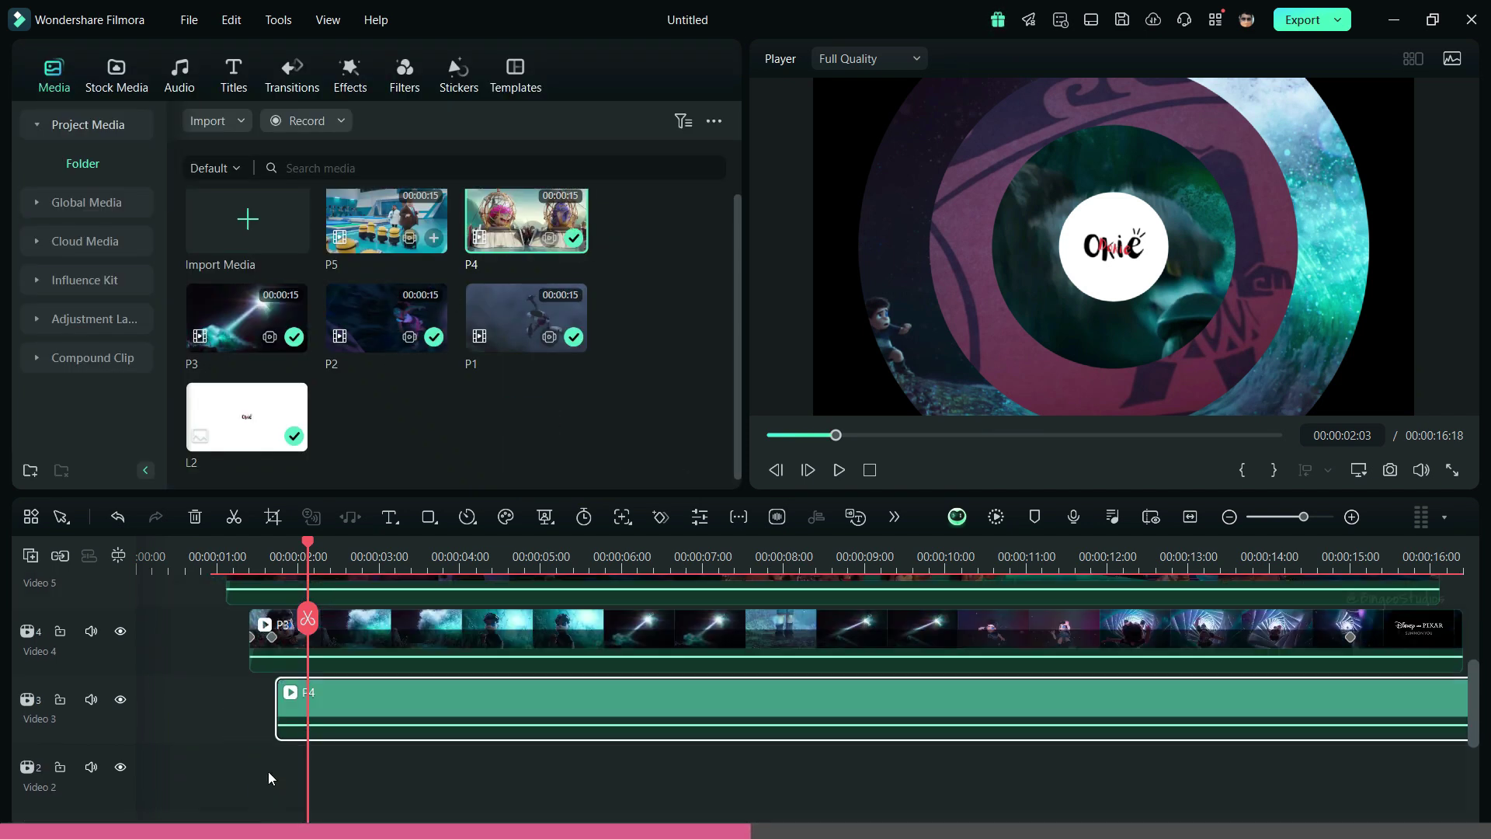
{"action": "left_click", "coordinate": [273, 637]}
{"action": "left_click_drag", "start_coordinate": [323, 691], "coordinate": [319, 691]}
{"action": "double_click", "coordinate": [327, 699]}
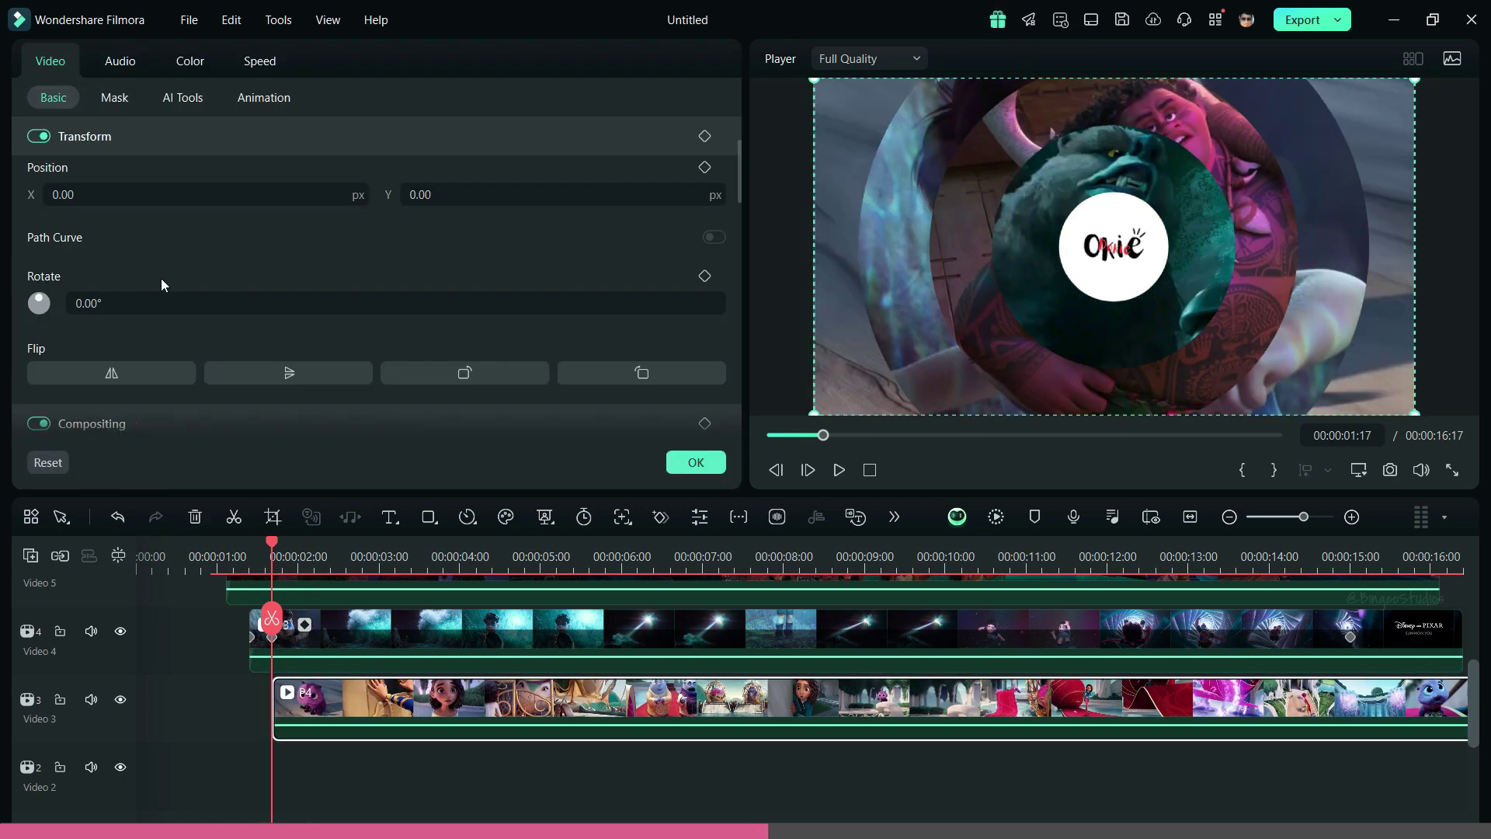
{"action": "scroll", "coordinate": [81, 162], "scroll_direction": "up", "scroll_amount": 2}
{"action": "left_click_drag", "start_coordinate": [208, 241], "coordinate": [231, 255]}
- Apply a circle mask to the Video 3 clip with a width of 30
{"action": "left_click", "coordinate": [124, 99]}
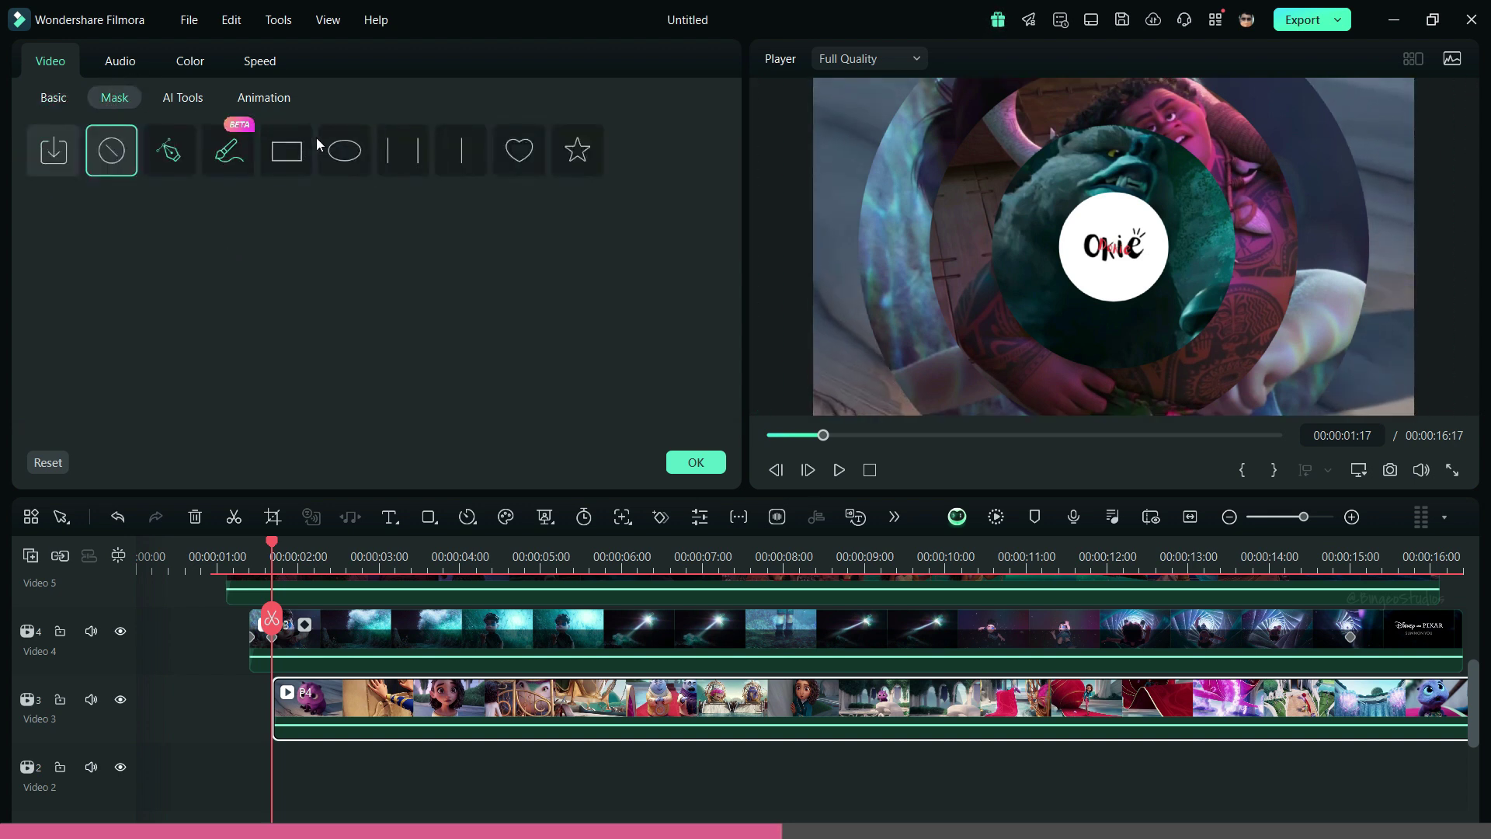
{"action": "left_click", "coordinate": [344, 151]}
{"action": "scroll", "coordinate": [482, 325], "scroll_direction": "down", "scroll_amount": 3}
{"action": "left_click", "coordinate": [680, 258]}
{"action": "type", "text": "30"}
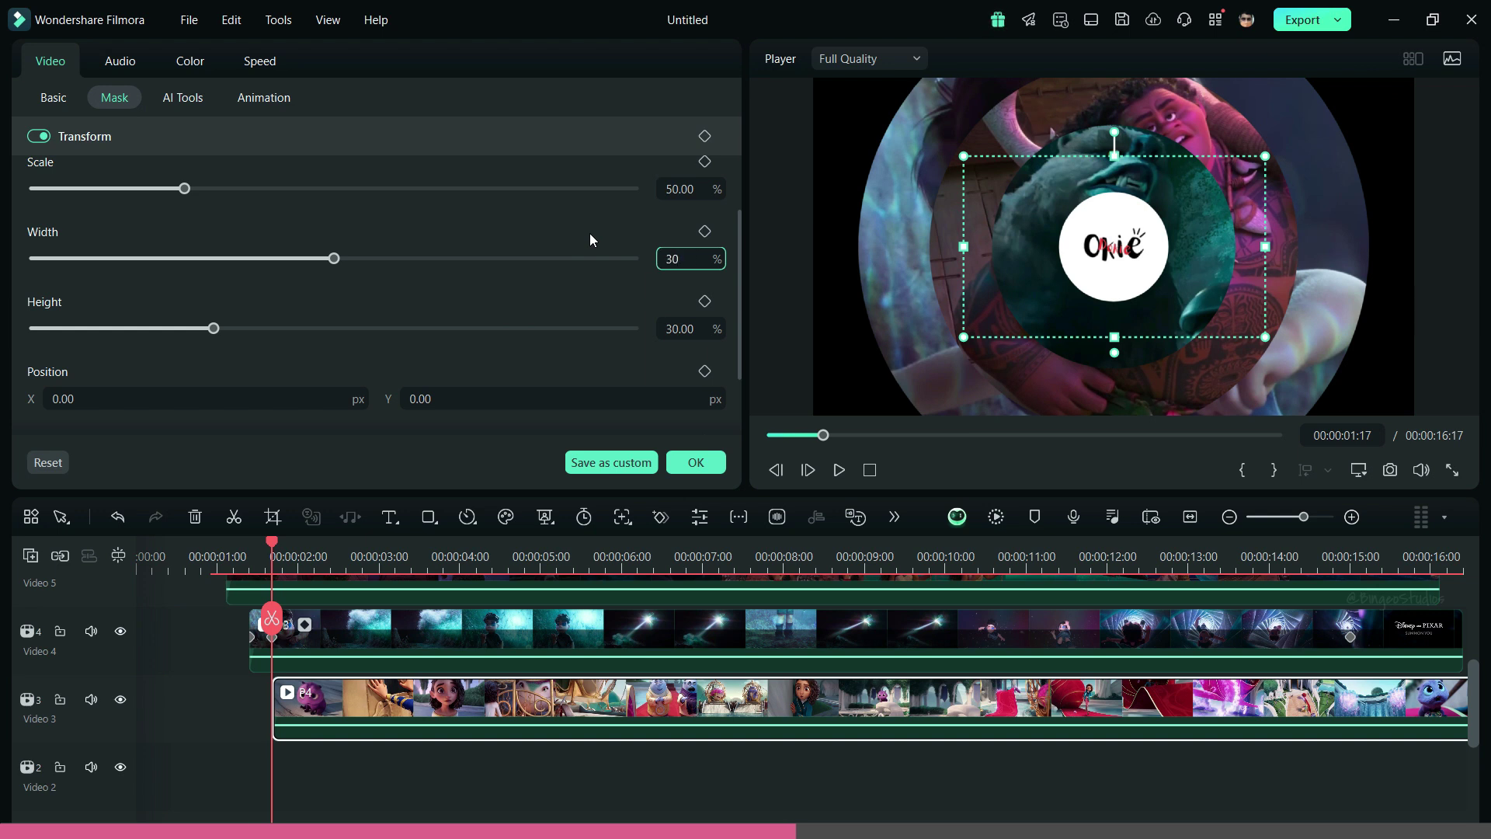
{"action": "key", "text": "Return"}
- Keyframe its mask scale from 40% at 00:00:01:17 to 170% at 00:00:02:02
{"action": "left_click", "coordinate": [704, 161]}
{"action": "left_click", "coordinate": [691, 189]}
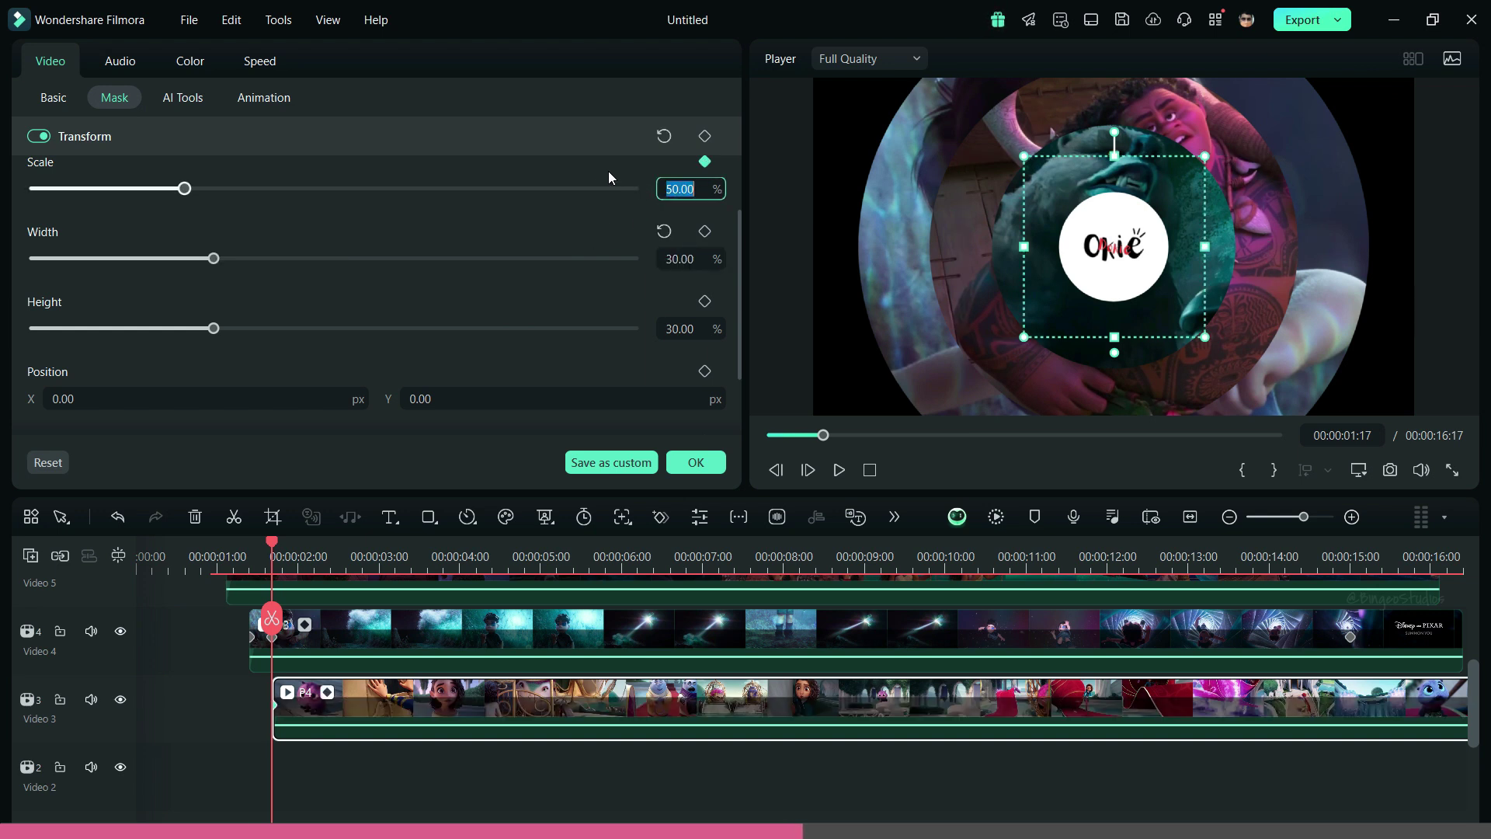
{"action": "type", "text": "40"}
{"action": "key", "text": "Return"}
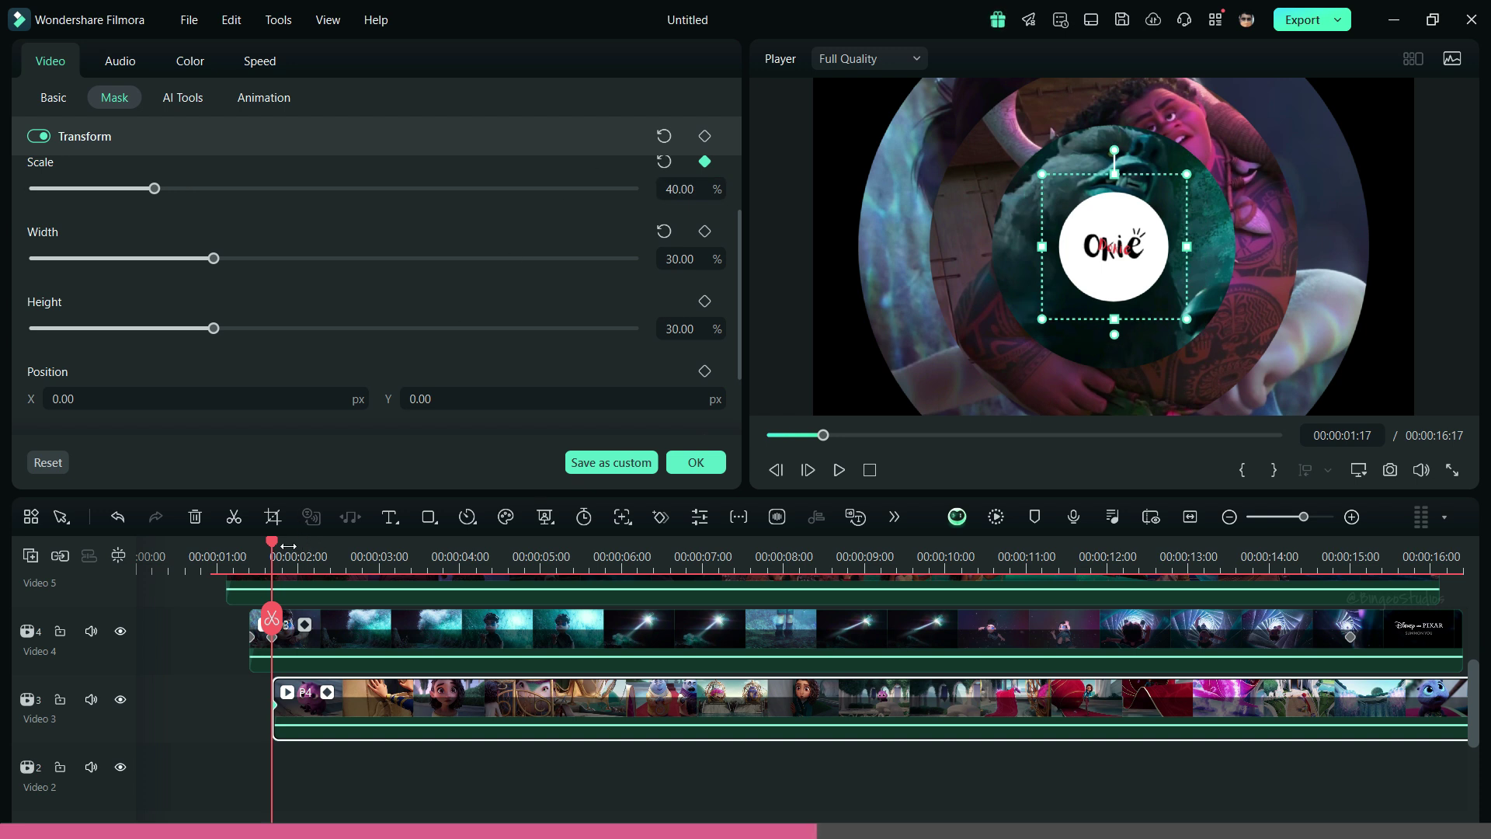
{"action": "left_click_drag", "start_coordinate": [273, 545], "coordinate": [304, 544]}
{"action": "scroll", "coordinate": [357, 272], "scroll_direction": "up", "scroll_amount": 1}
{"action": "left_click", "coordinate": [705, 220]}
{"action": "left_click_drag", "start_coordinate": [154, 247], "coordinate": [545, 290]}
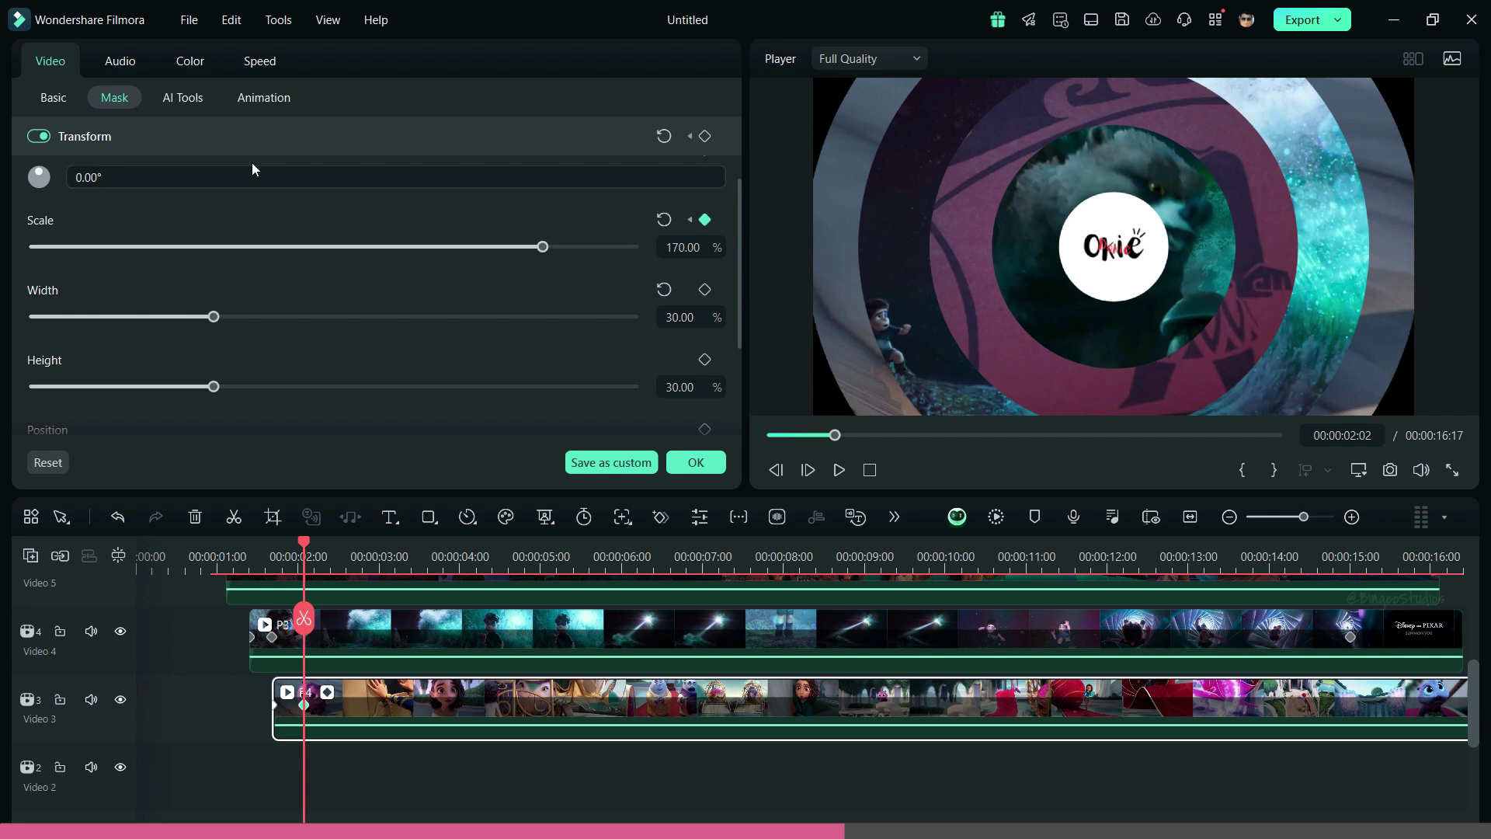
- Check Video 4's 100° keyframe at 00:00:15:00, then keyframe the Video 3 clip to -100° there
{"action": "left_click", "coordinate": [50, 94]}
{"action": "scroll", "coordinate": [242, 340], "scroll_direction": "down", "scroll_amount": 1}
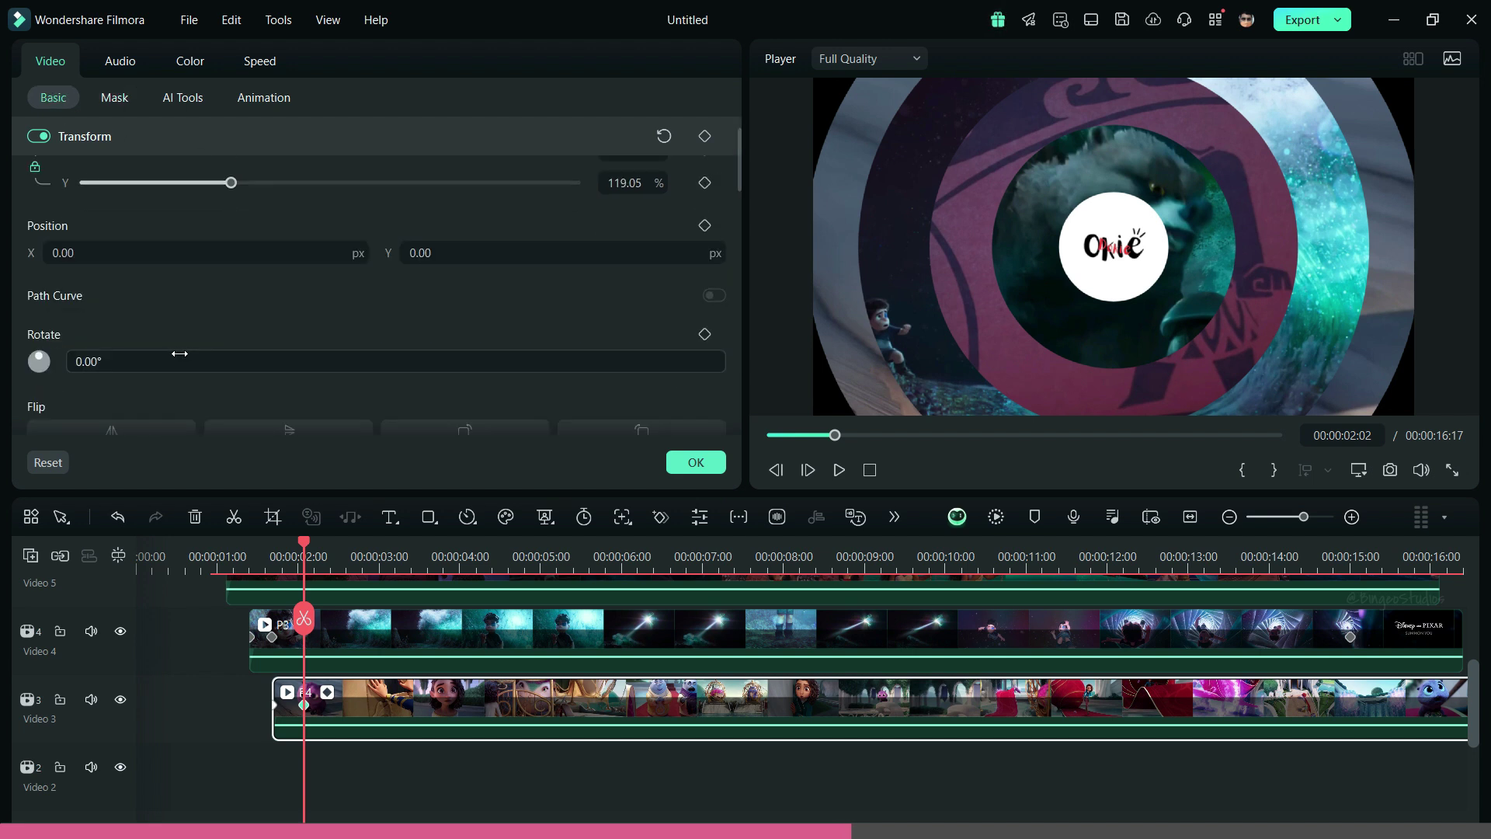
{"action": "left_click", "coordinate": [276, 706]}
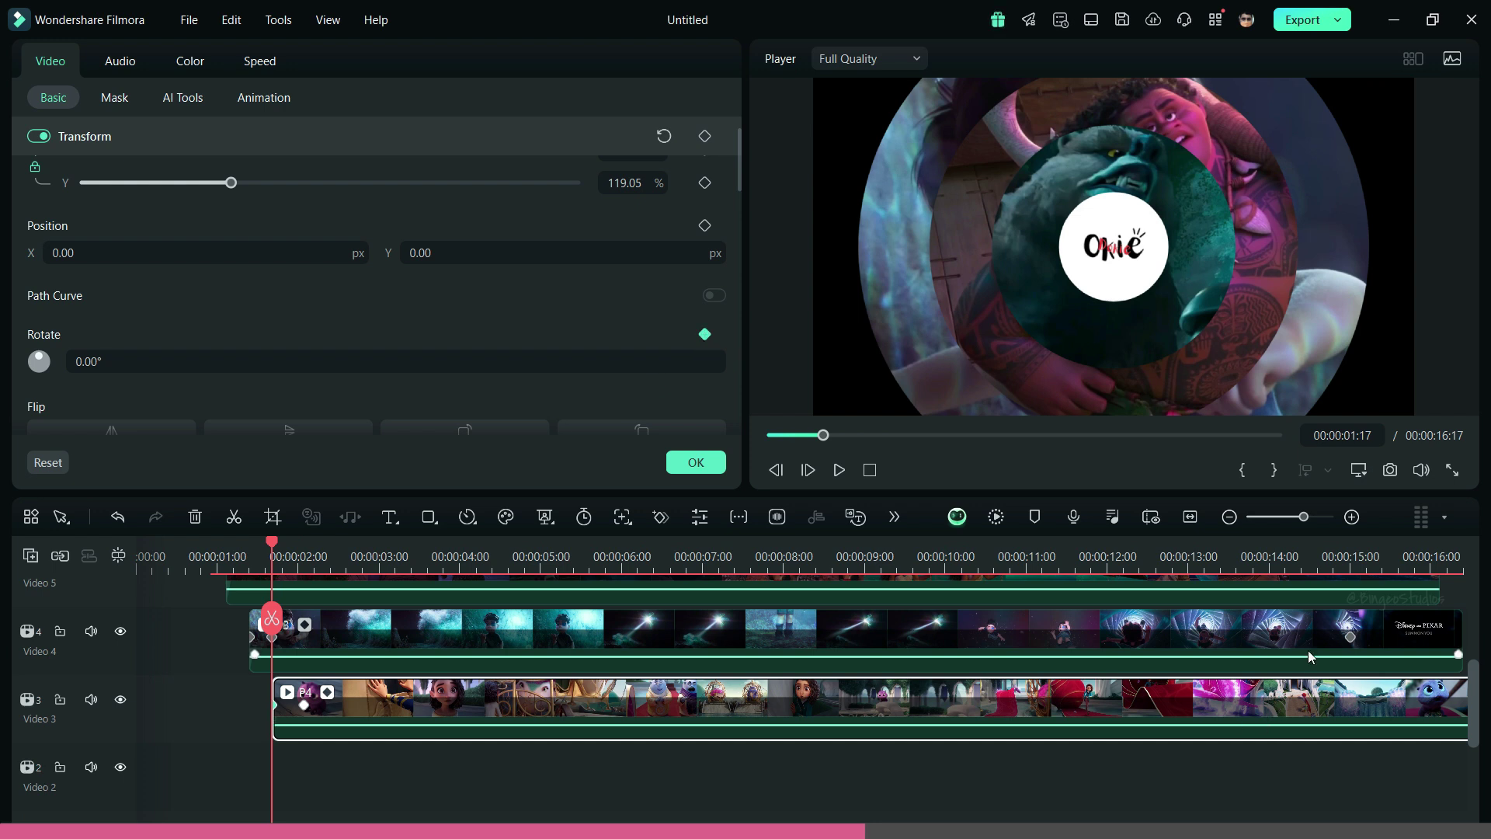
{"action": "left_click", "coordinate": [1365, 640]}
{"action": "left_click", "coordinate": [1351, 637]}
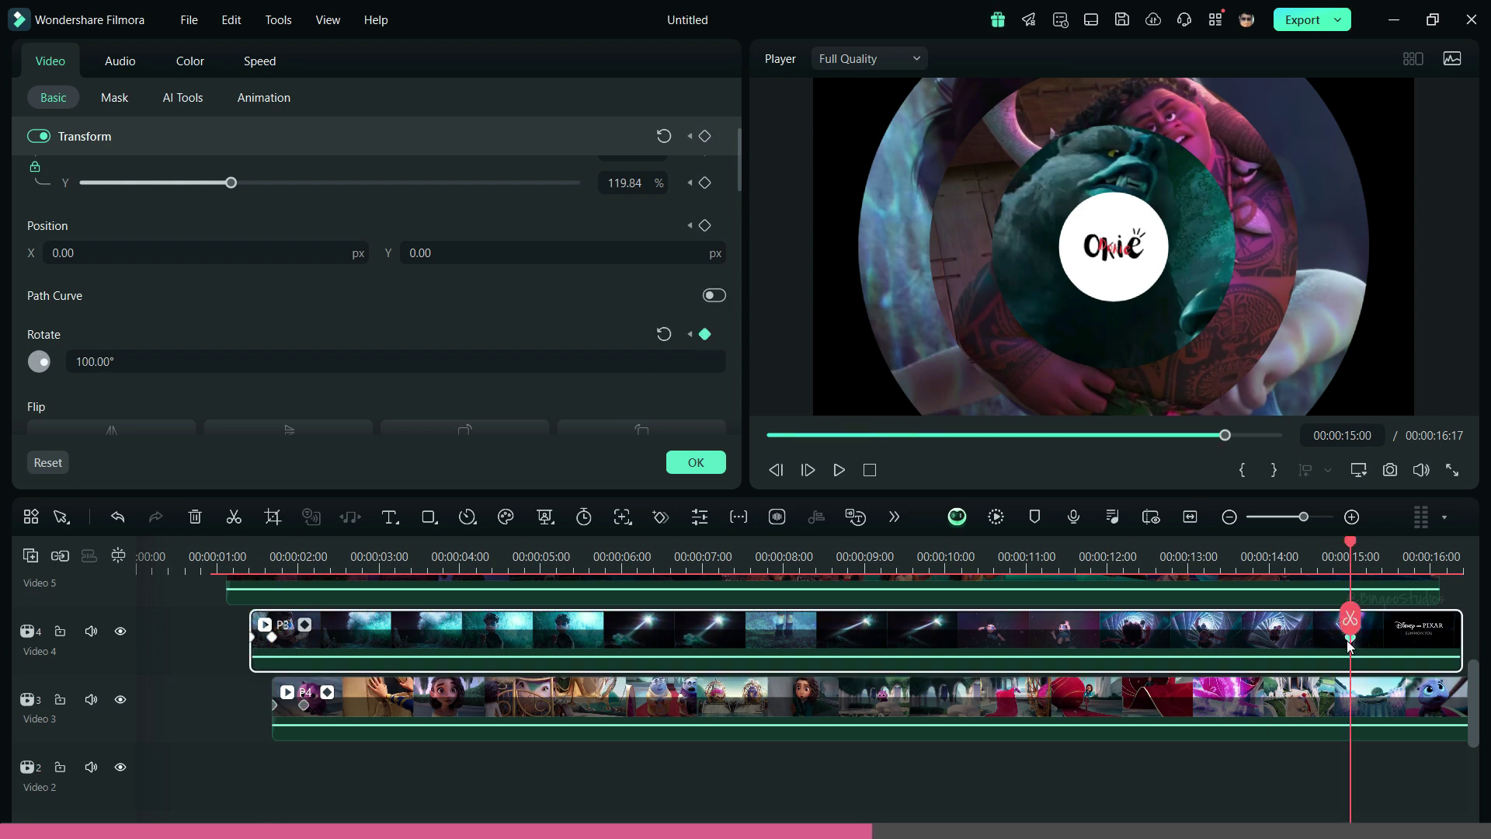
{"action": "left_click", "coordinate": [1161, 702]}
{"action": "left_click", "coordinate": [706, 334]}
{"action": "left_click", "coordinate": [552, 354]}
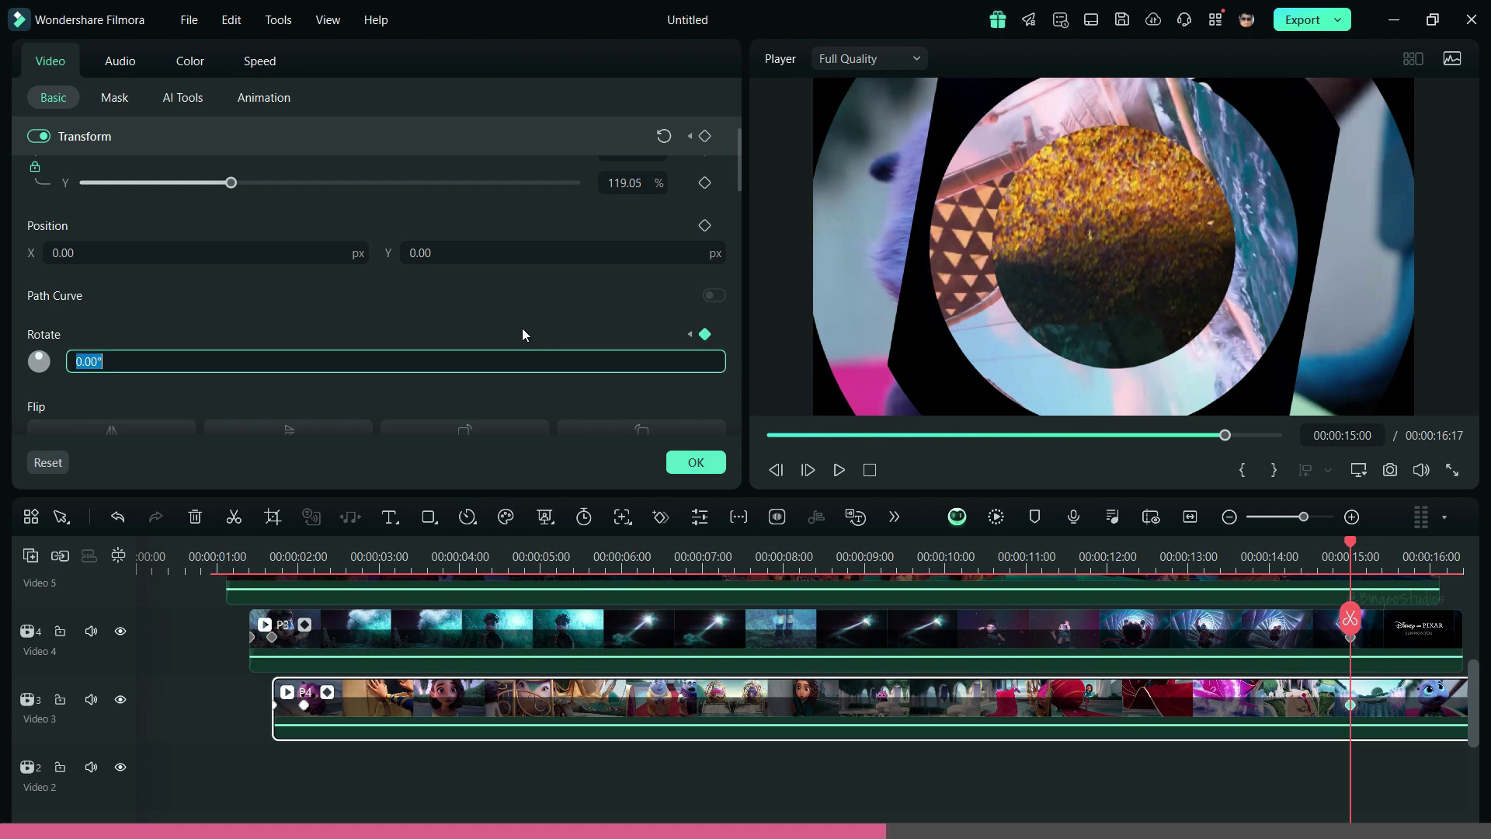
{"action": "type", "text": "-1"}
{"action": "left_click", "coordinate": [684, 464]}
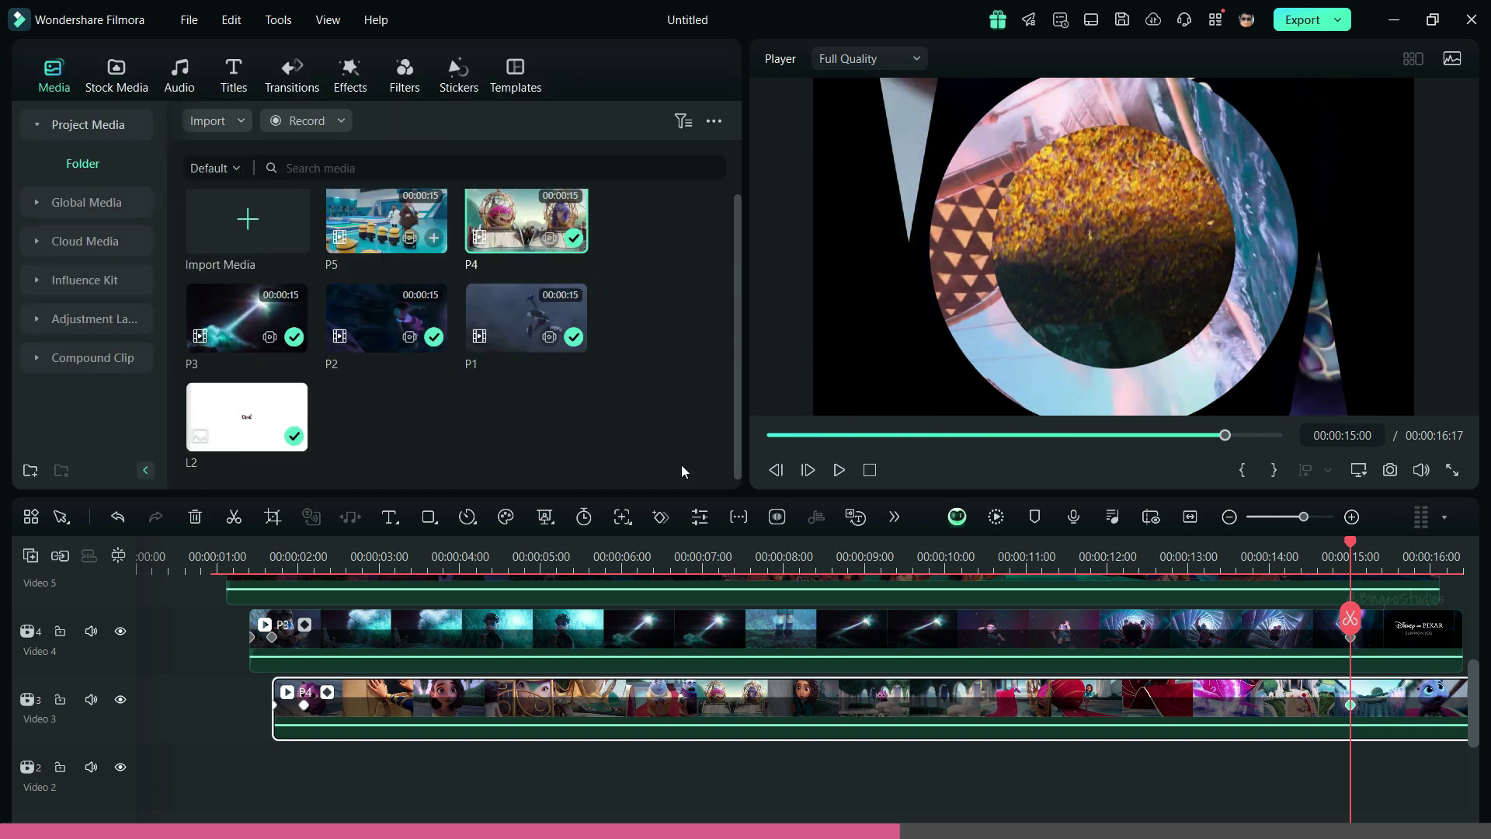
- Place the P5 clip on Video 2 and scale it to 119.05%
{"action": "left_click_drag", "start_coordinate": [365, 250], "coordinate": [305, 777]}
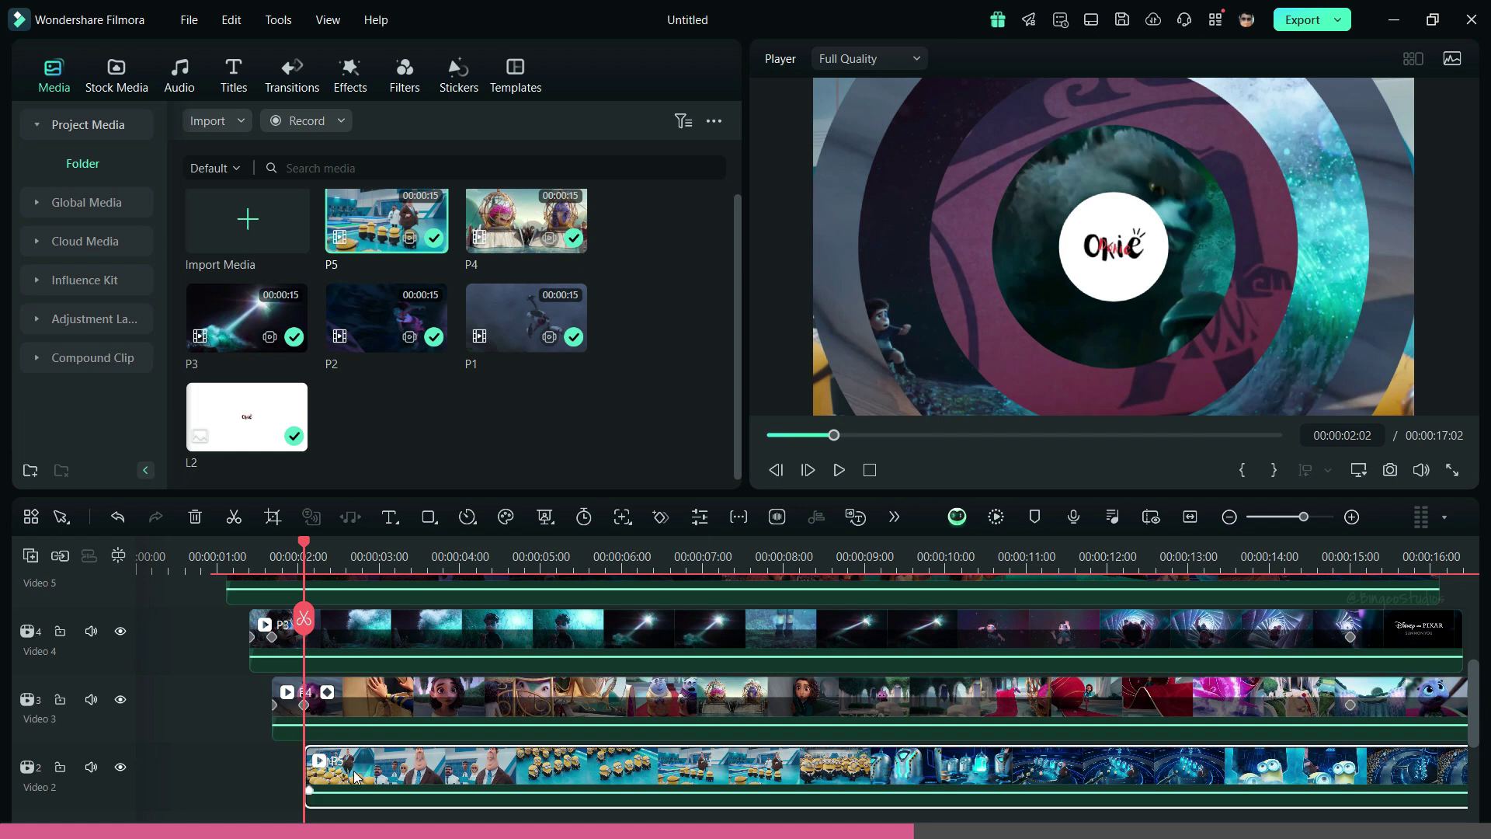
{"action": "double_click", "coordinate": [354, 776]}
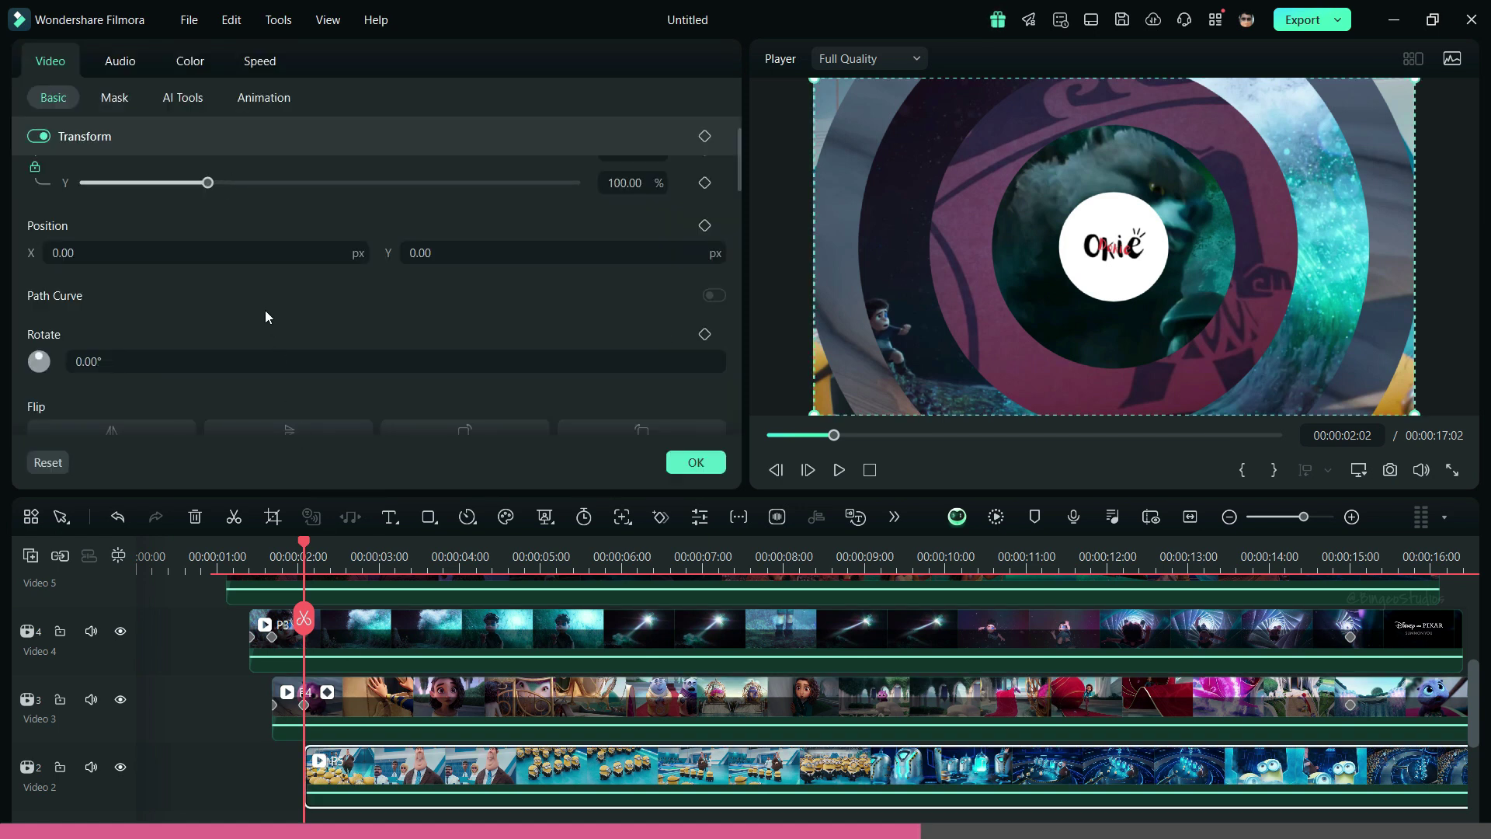
{"action": "scroll", "coordinate": [256, 303], "scroll_direction": "up", "scroll_amount": 1}
{"action": "left_click_drag", "start_coordinate": [236, 242], "coordinate": [231, 241]}
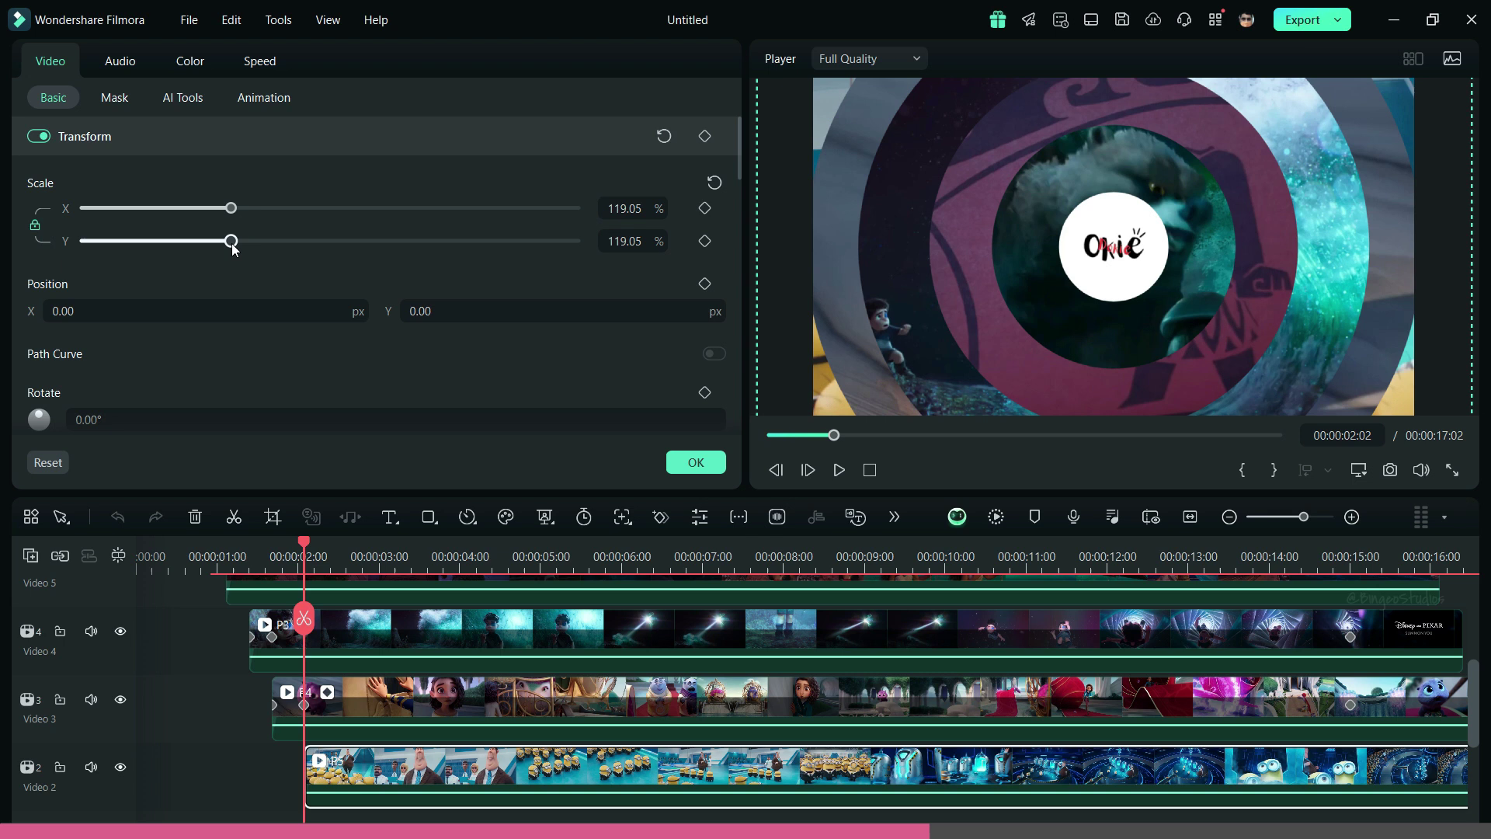
- Apply a circle mask to P5 with width 30 and scale 40
{"action": "left_click", "coordinate": [125, 99]}
{"action": "left_click", "coordinate": [332, 150]}
{"action": "scroll", "coordinate": [419, 322], "scroll_direction": "down", "scroll_amount": 2}
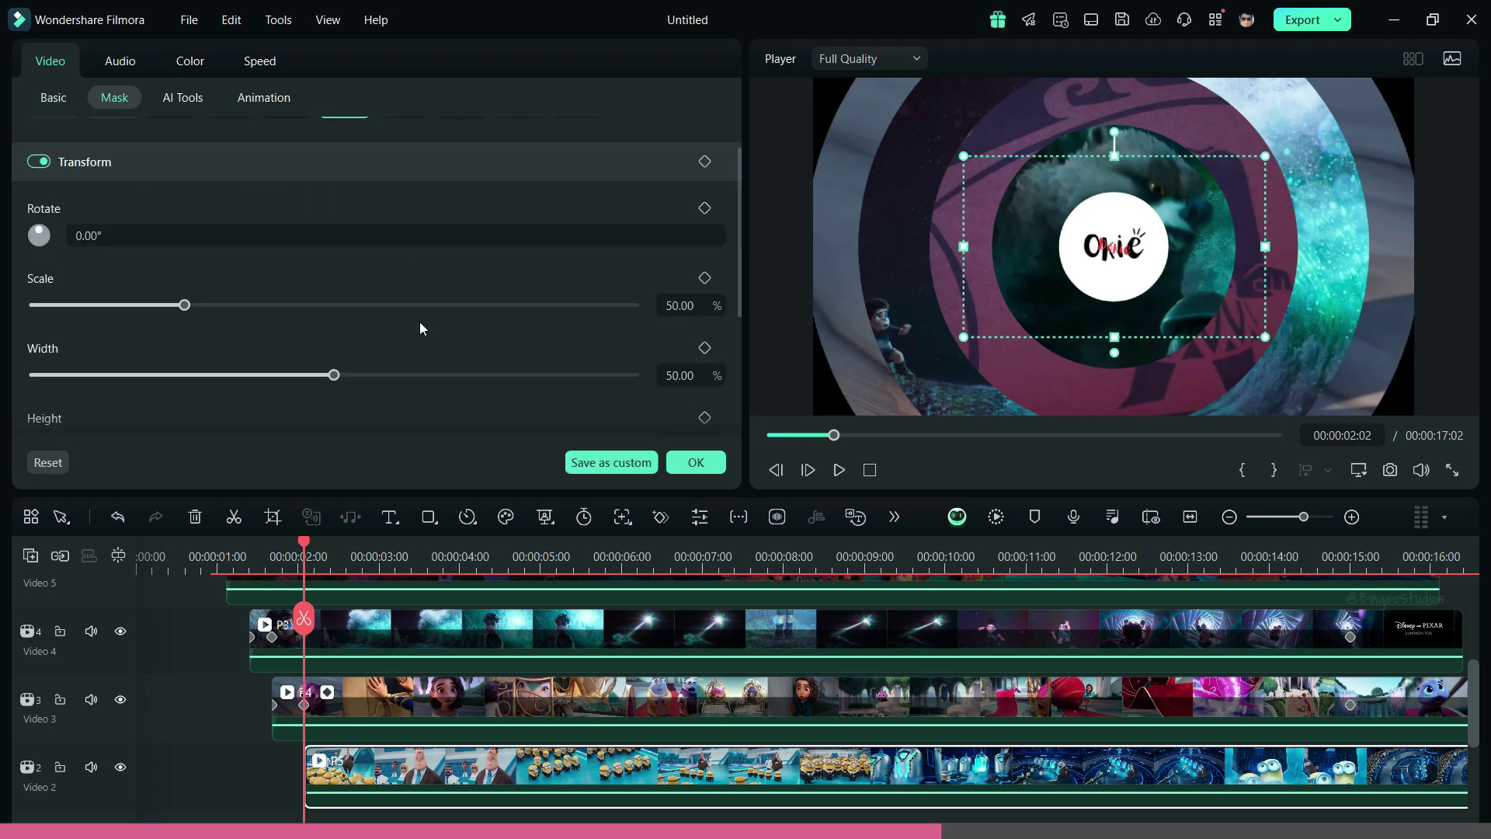
{"action": "left_click", "coordinate": [679, 317]}
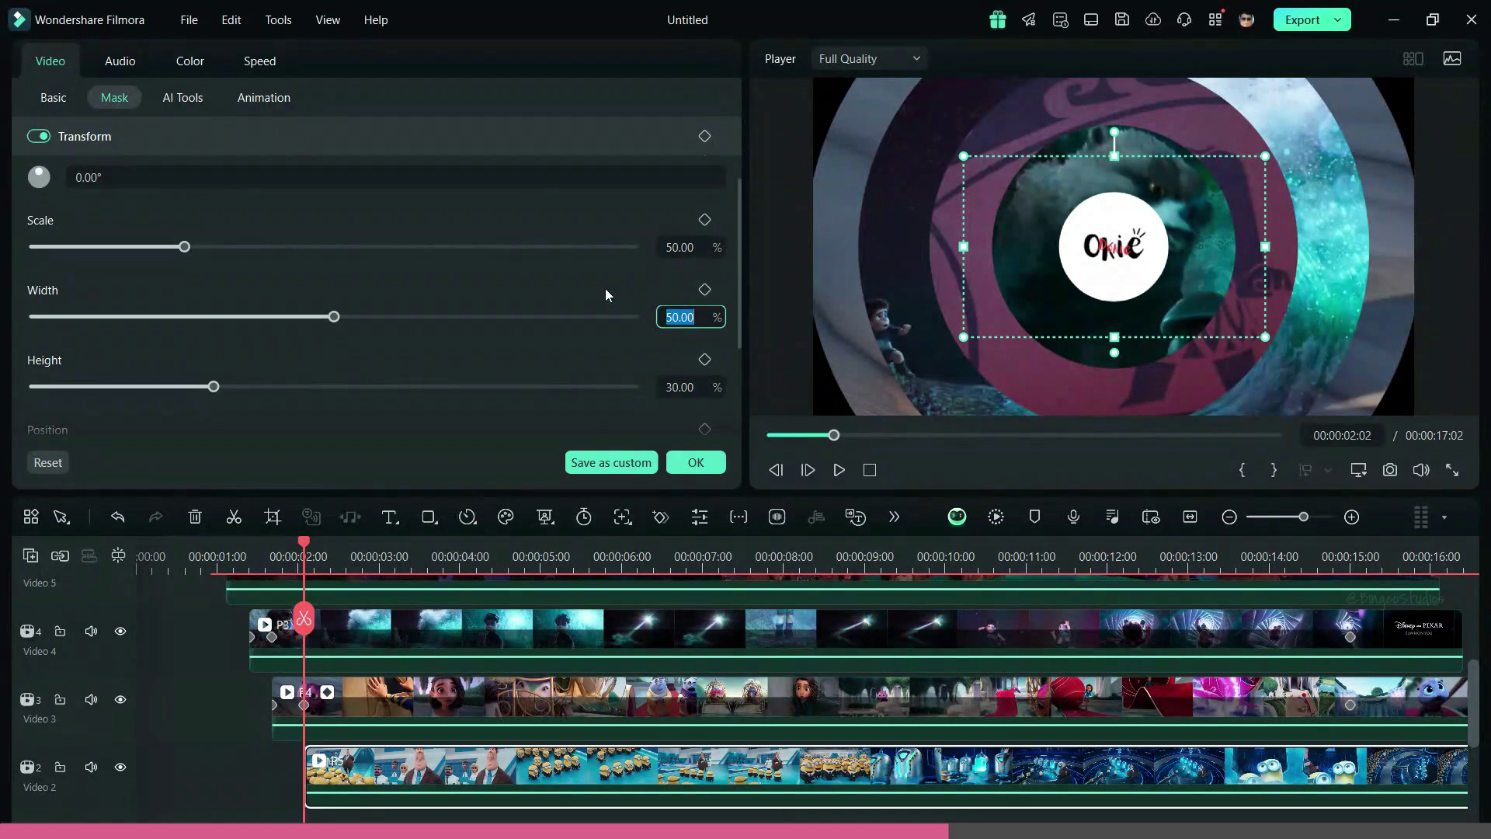
{"action": "type", "text": "30"}
{"action": "key", "text": "shift+Tab"}
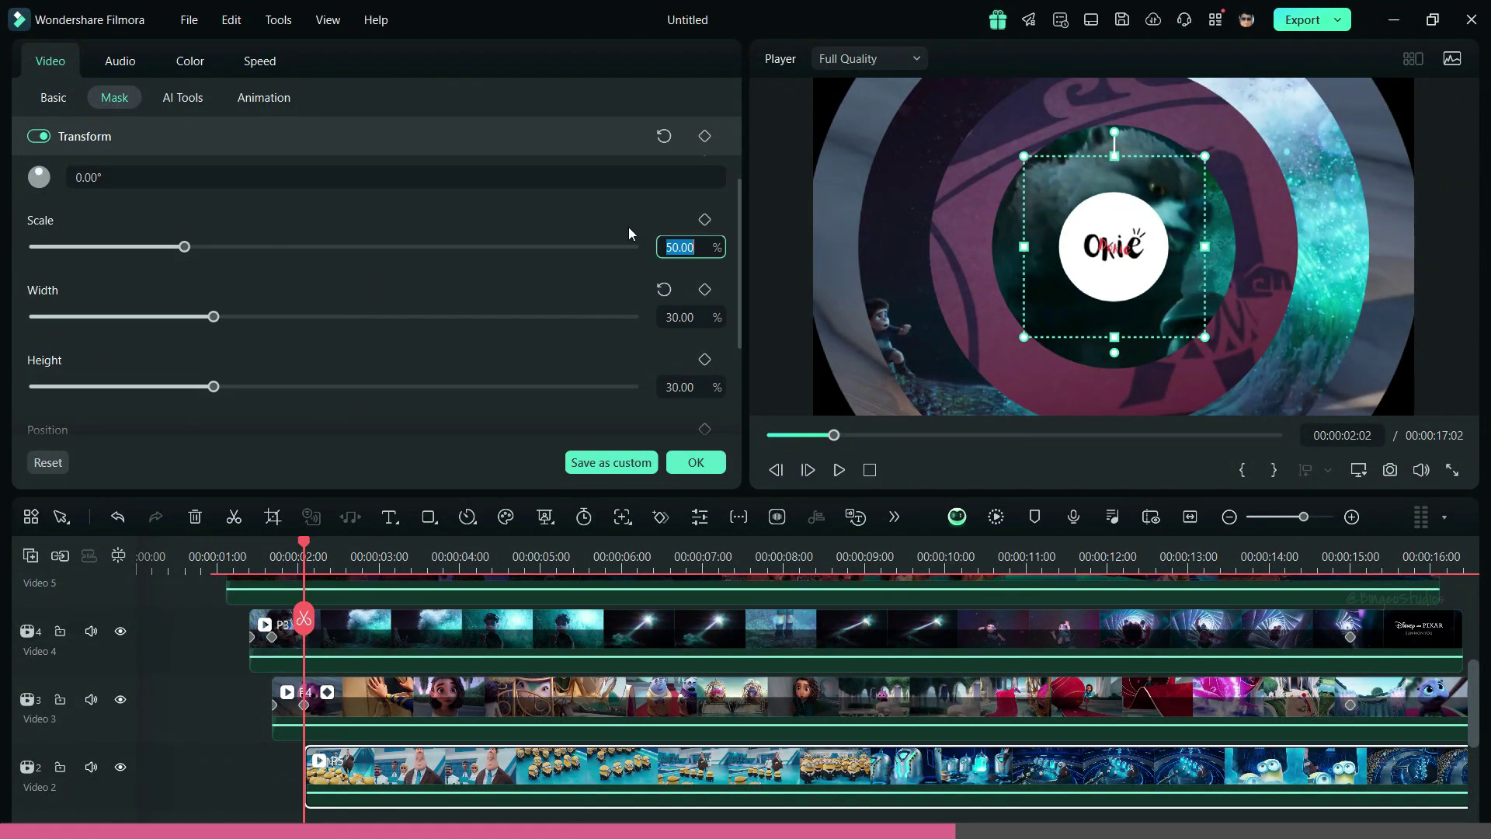
{"action": "type", "text": "40"}
- Keyframe the mask scale from 40% at 00:00:02:02 to 194% at 00:00:02:12
{"action": "left_click", "coordinate": [704, 220]}
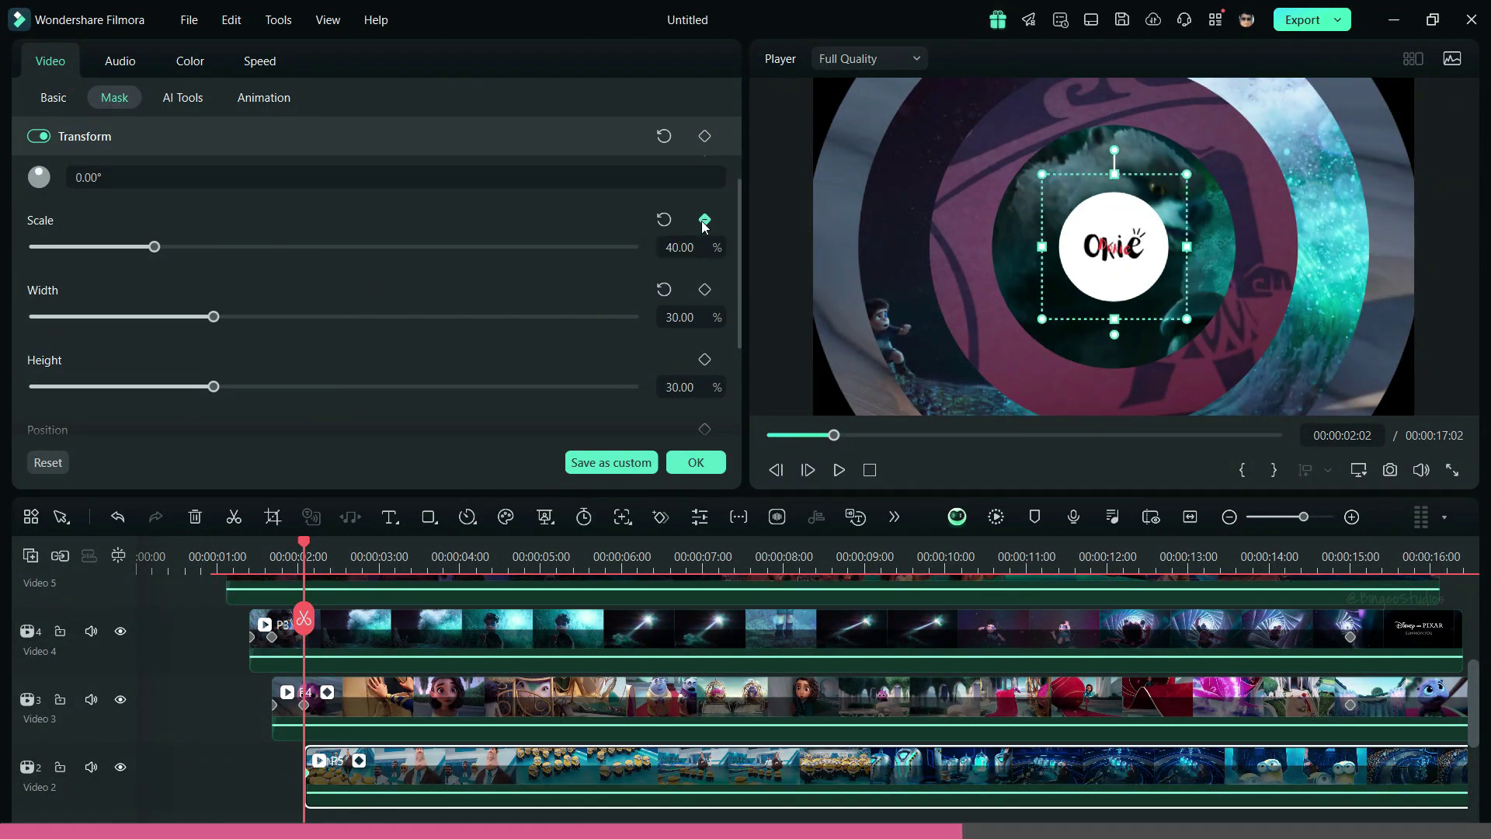
{"action": "left_click_drag", "start_coordinate": [305, 556], "coordinate": [339, 549]}
{"action": "left_click", "coordinate": [705, 220]}
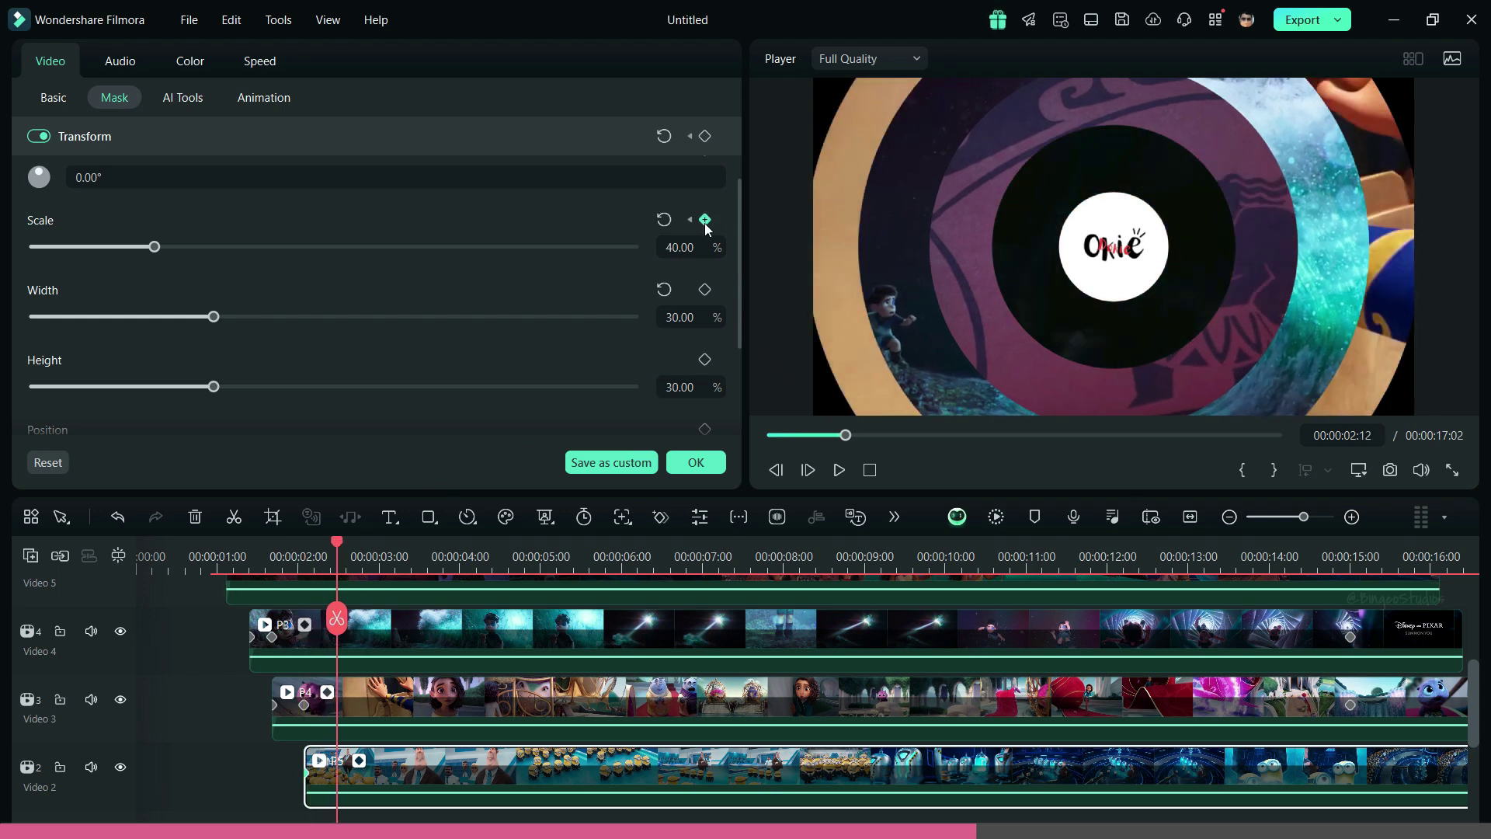
{"action": "mouse_move", "coordinate": [154, 246]}
{"action": "left_mouse_down"}
{"action": "mouse_move", "coordinate": [399, 247]}
{"action": "mouse_move", "coordinate": [615, 281]}
{"action": "left_mouse_up"}
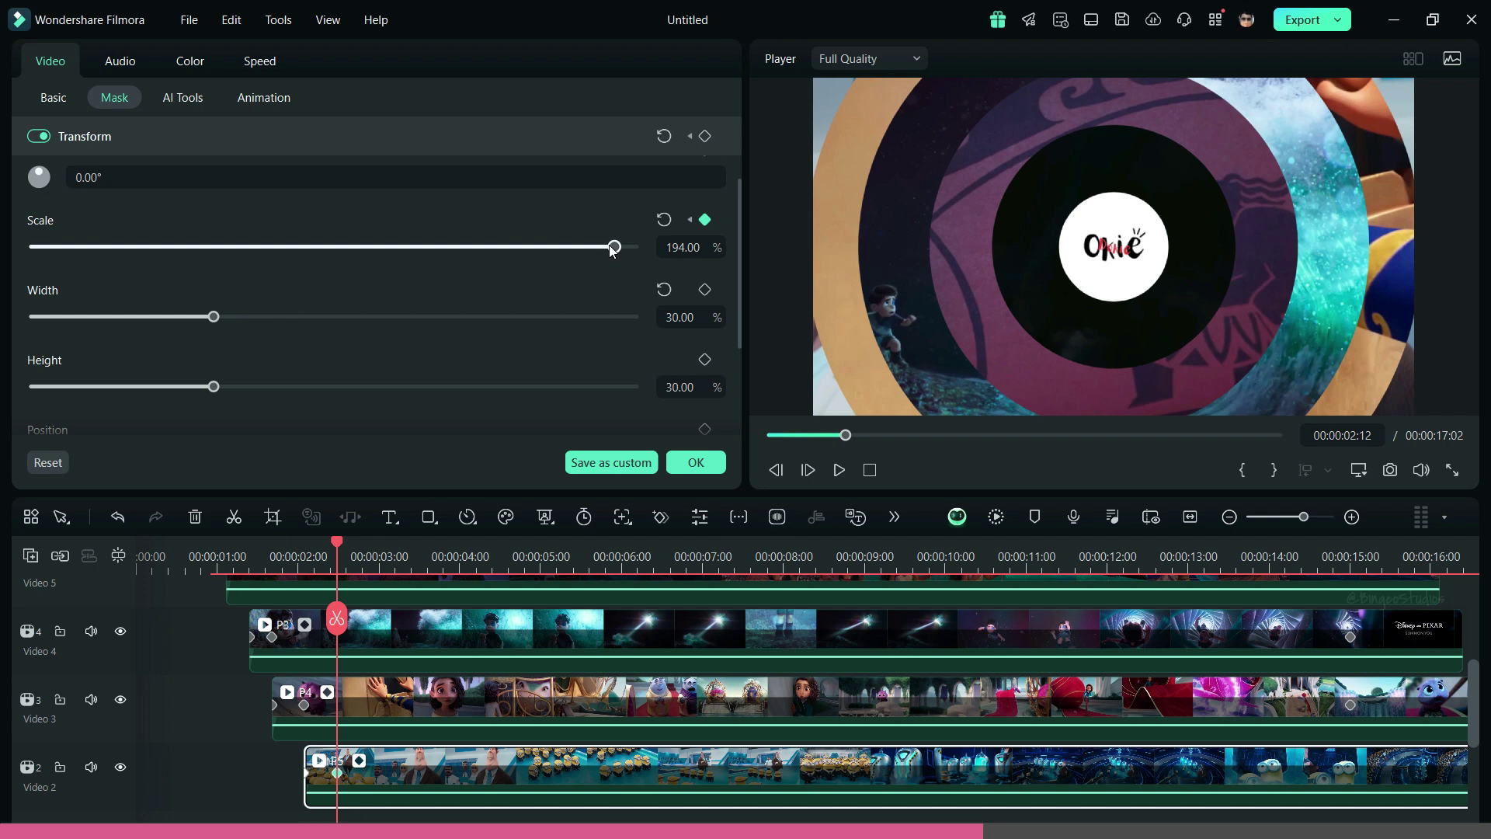
{"action": "left_click", "coordinate": [51, 98]}
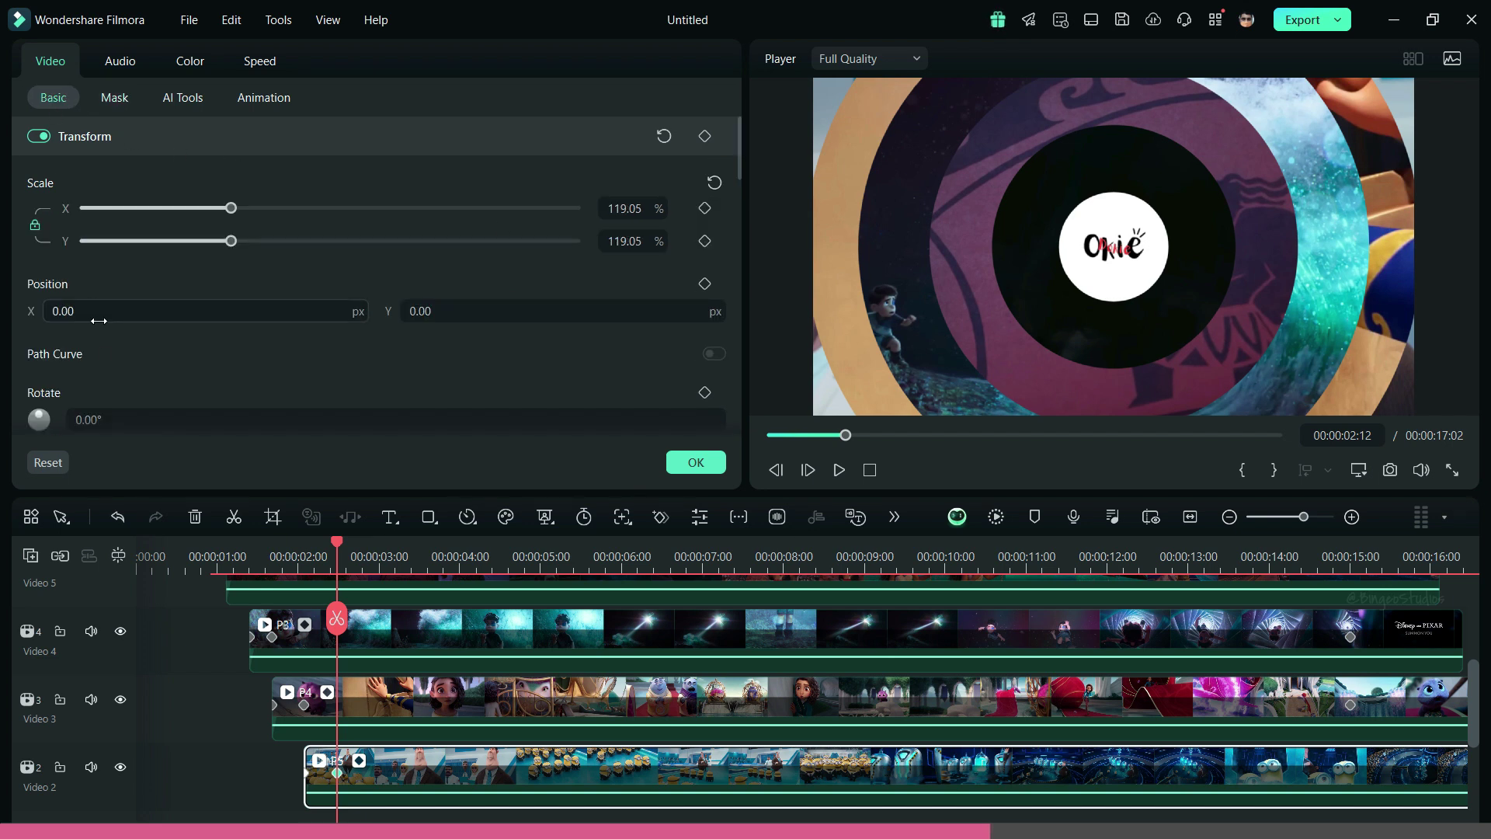
{"action": "scroll", "coordinate": [326, 295], "scroll_direction": "down", "scroll_amount": 2}
{"action": "left_click", "coordinate": [306, 772]}
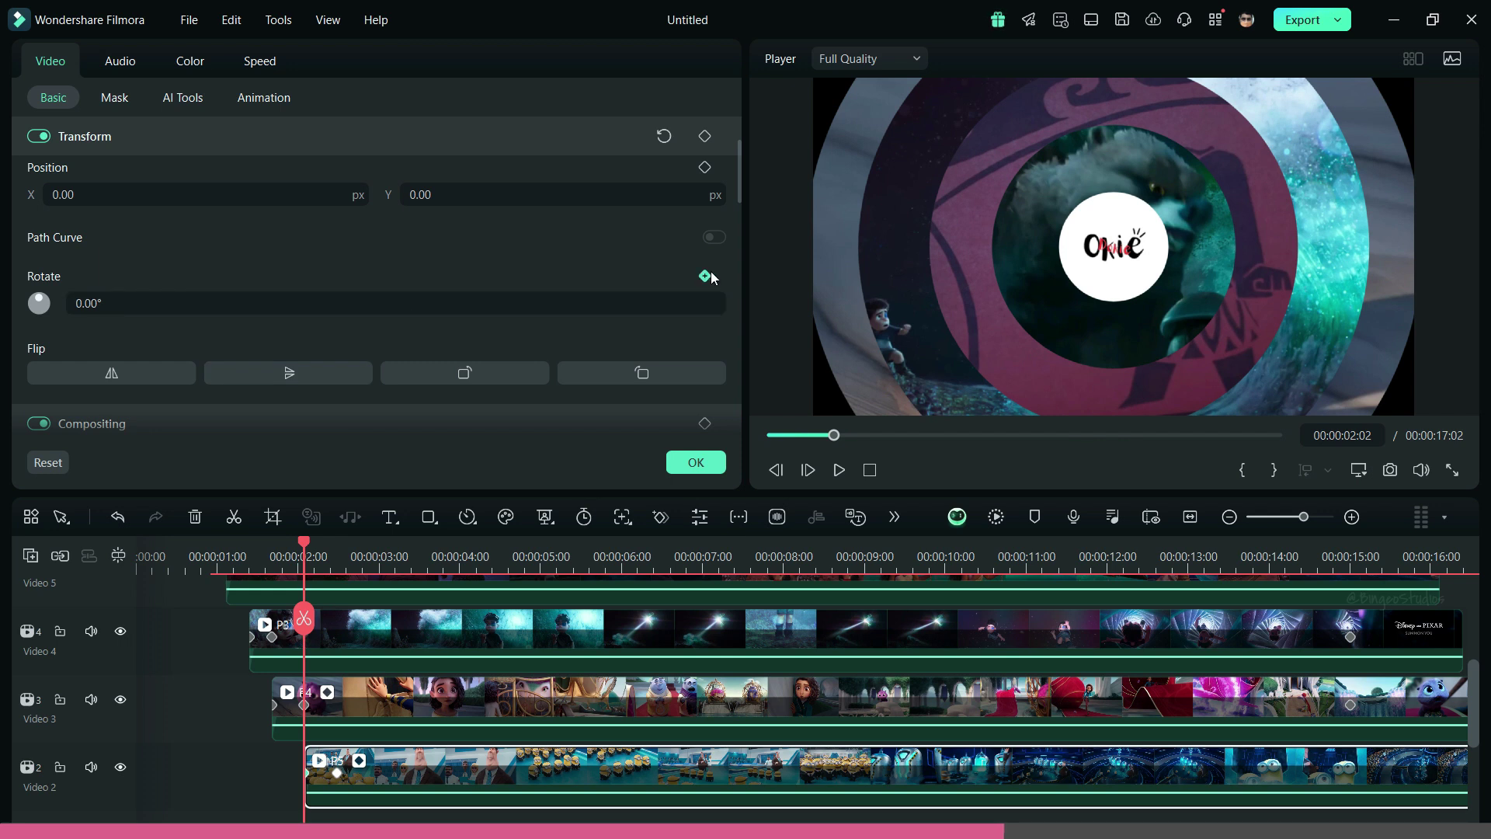
- Set the Video 2 clip's rotation to 100° at 00:00:15:00 and scrub to check the spin
{"action": "left_click", "coordinate": [1351, 707]}
{"action": "left_click", "coordinate": [1360, 772]}
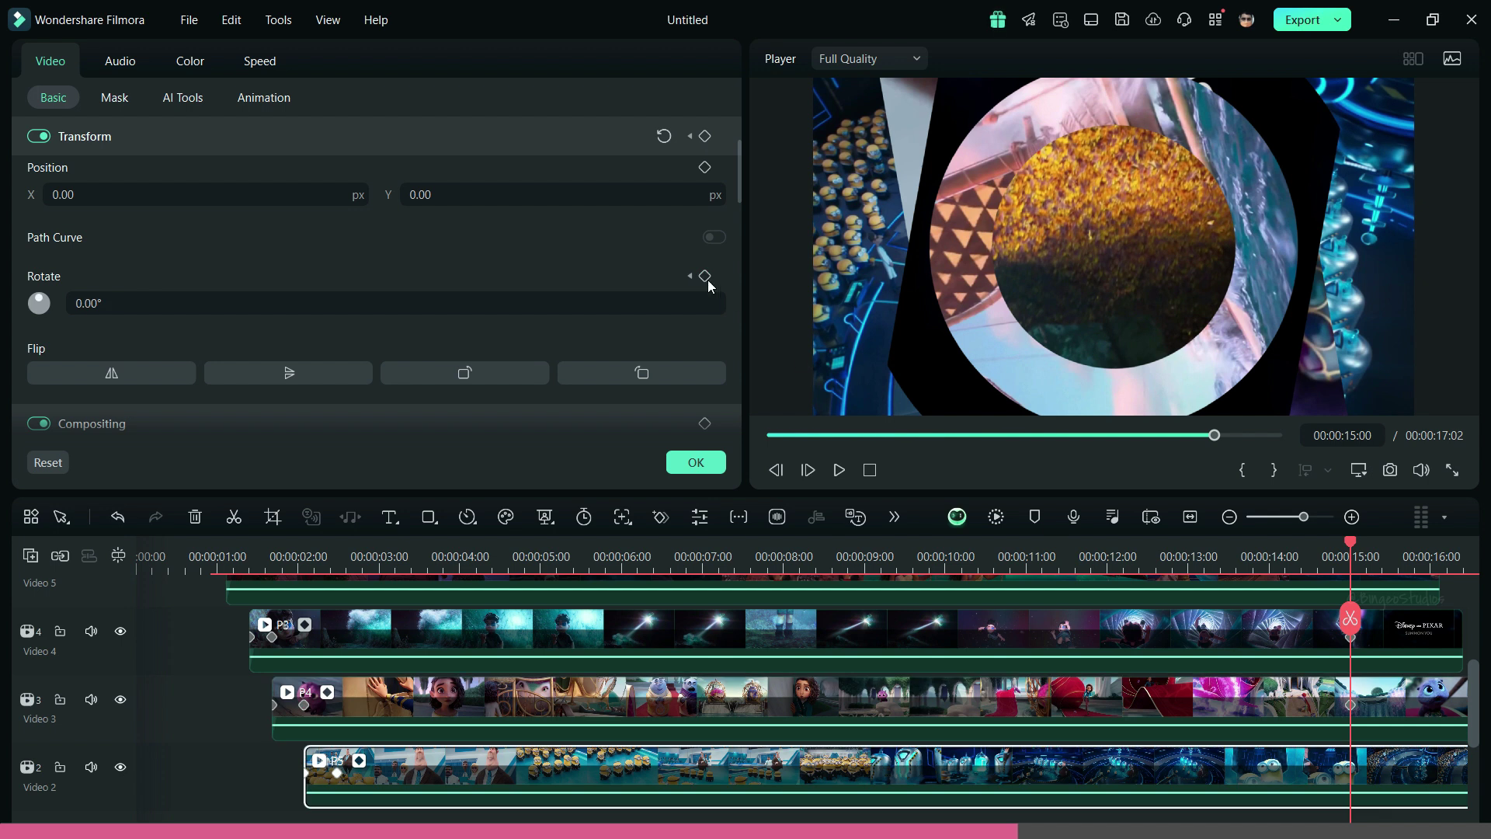
{"action": "left_click", "coordinate": [653, 301]}
{"action": "type", "text": "100"}
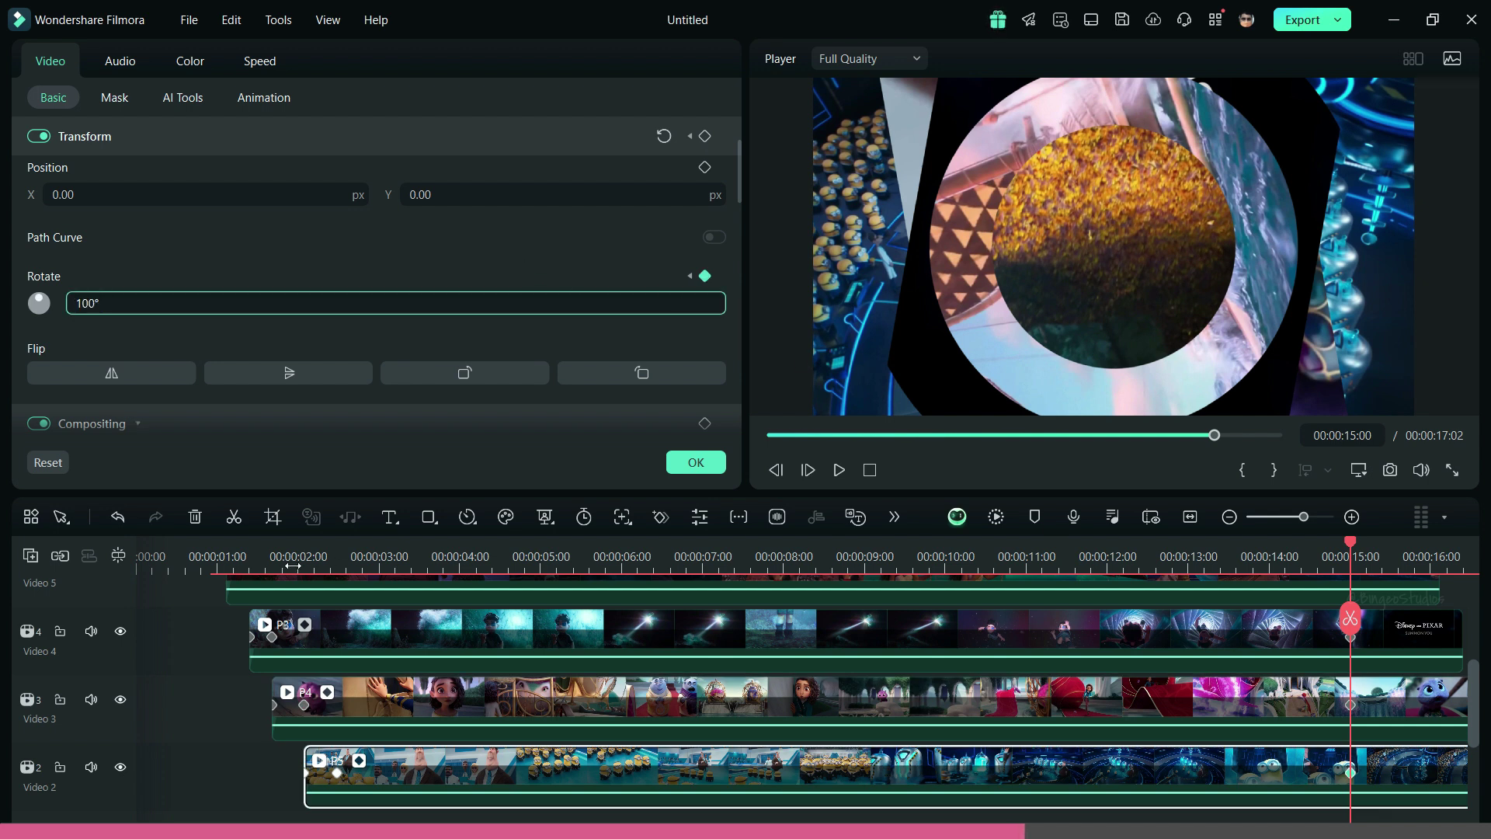
{"action": "left_click", "coordinate": [223, 558]}
{"action": "left_click_drag", "start_coordinate": [223, 548], "coordinate": [466, 558]}
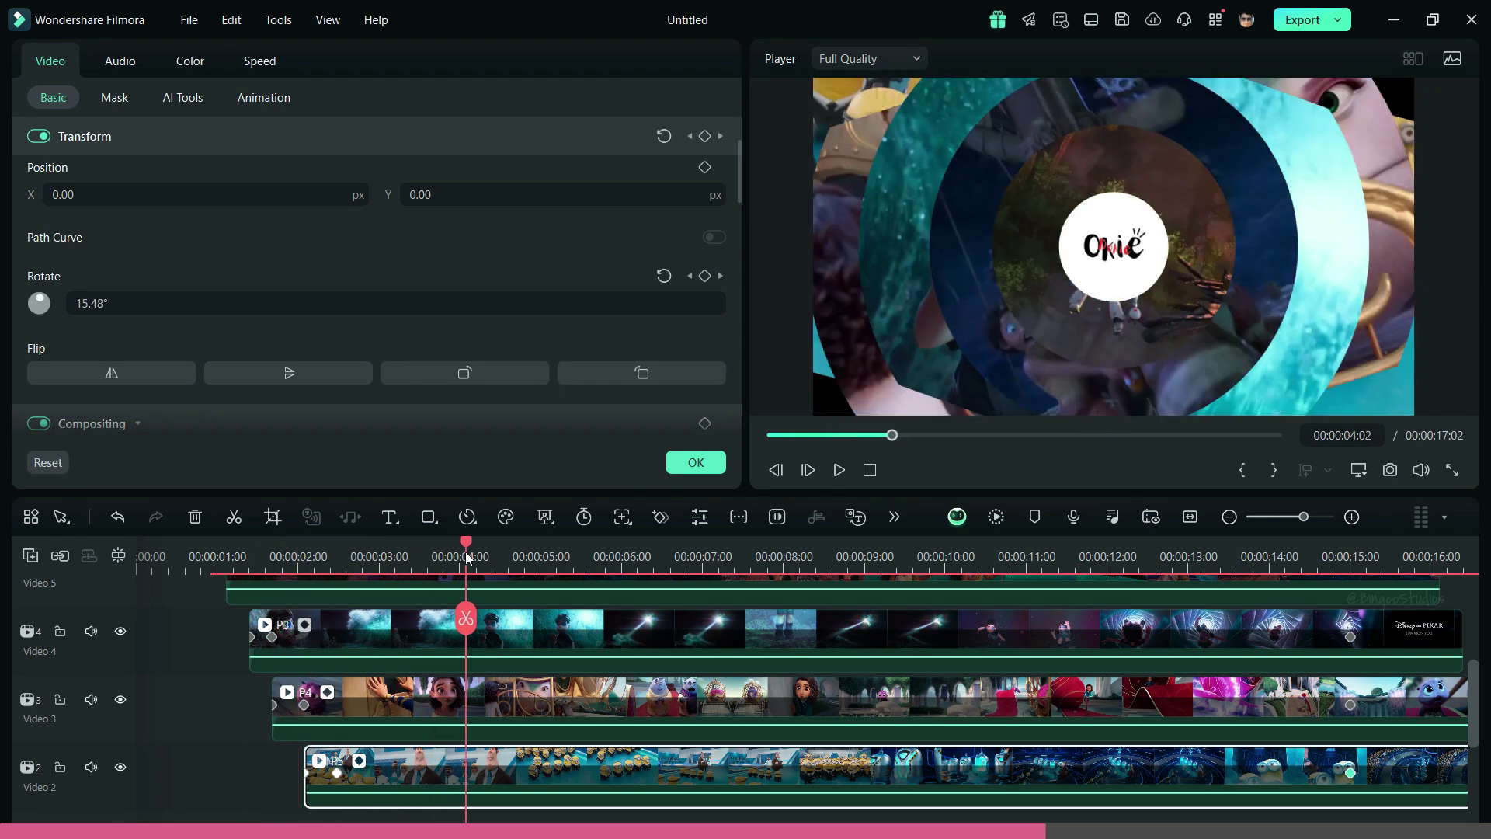
- Fit the project in the timeline and play the intro from the start to 00:00:05:09
{"action": "left_click", "coordinate": [1190, 516]}
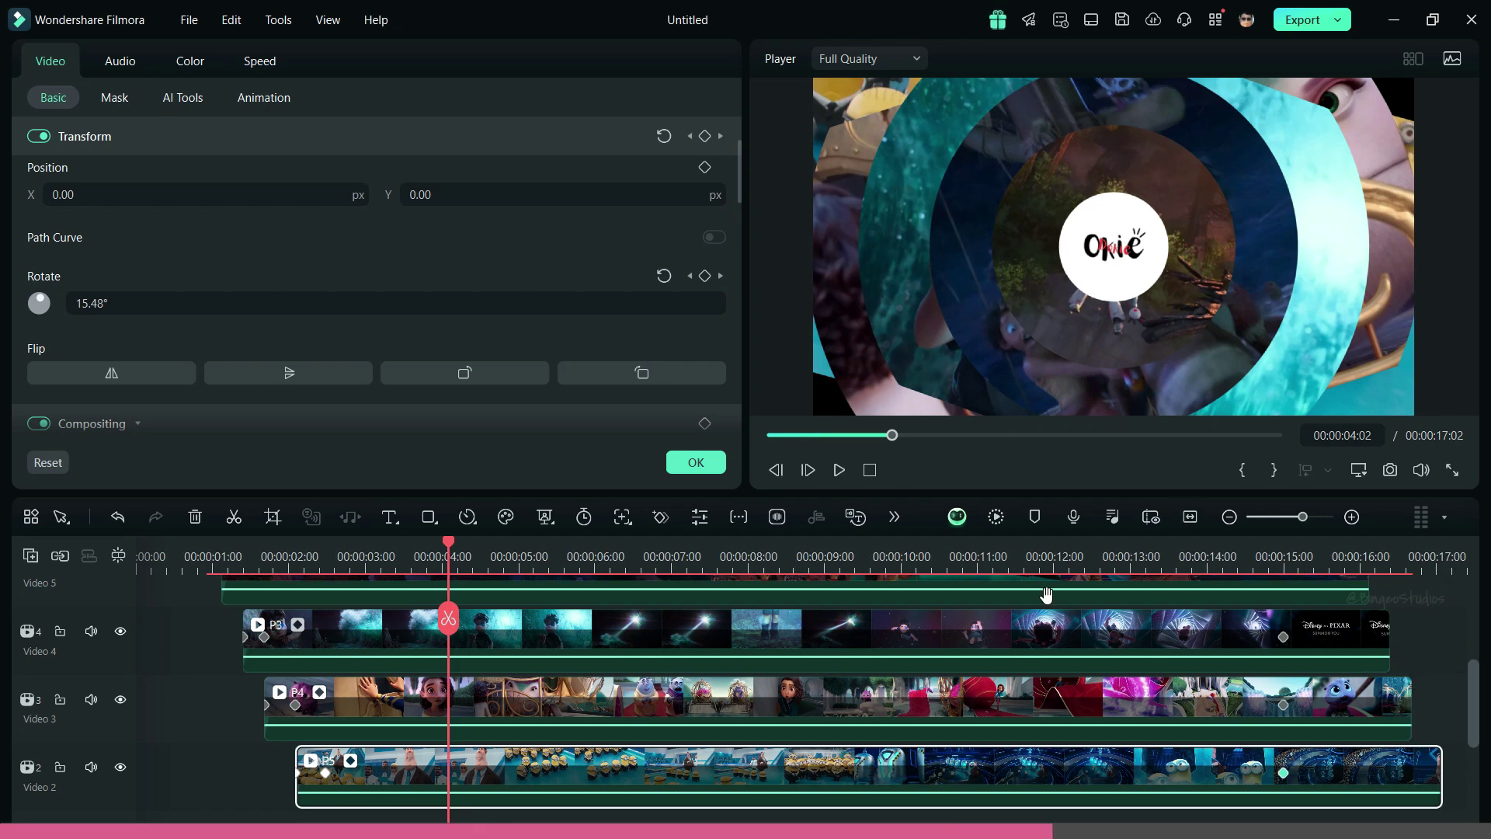
{"action": "scroll", "coordinate": [621, 736], "scroll_direction": "up", "scroll_amount": 4}
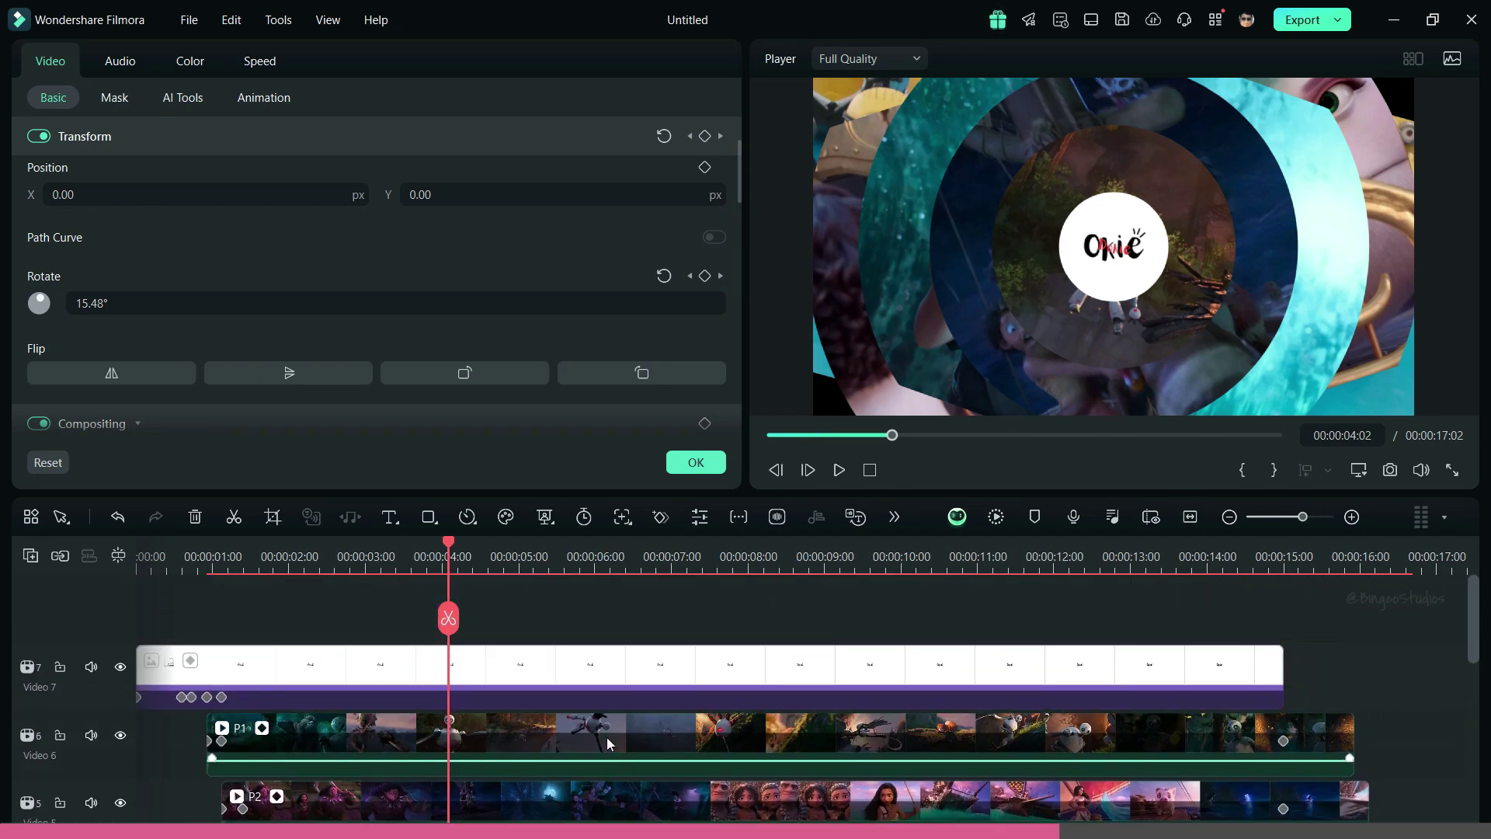
{"action": "left_click_drag", "start_coordinate": [808, 432], "coordinate": [750, 436]}
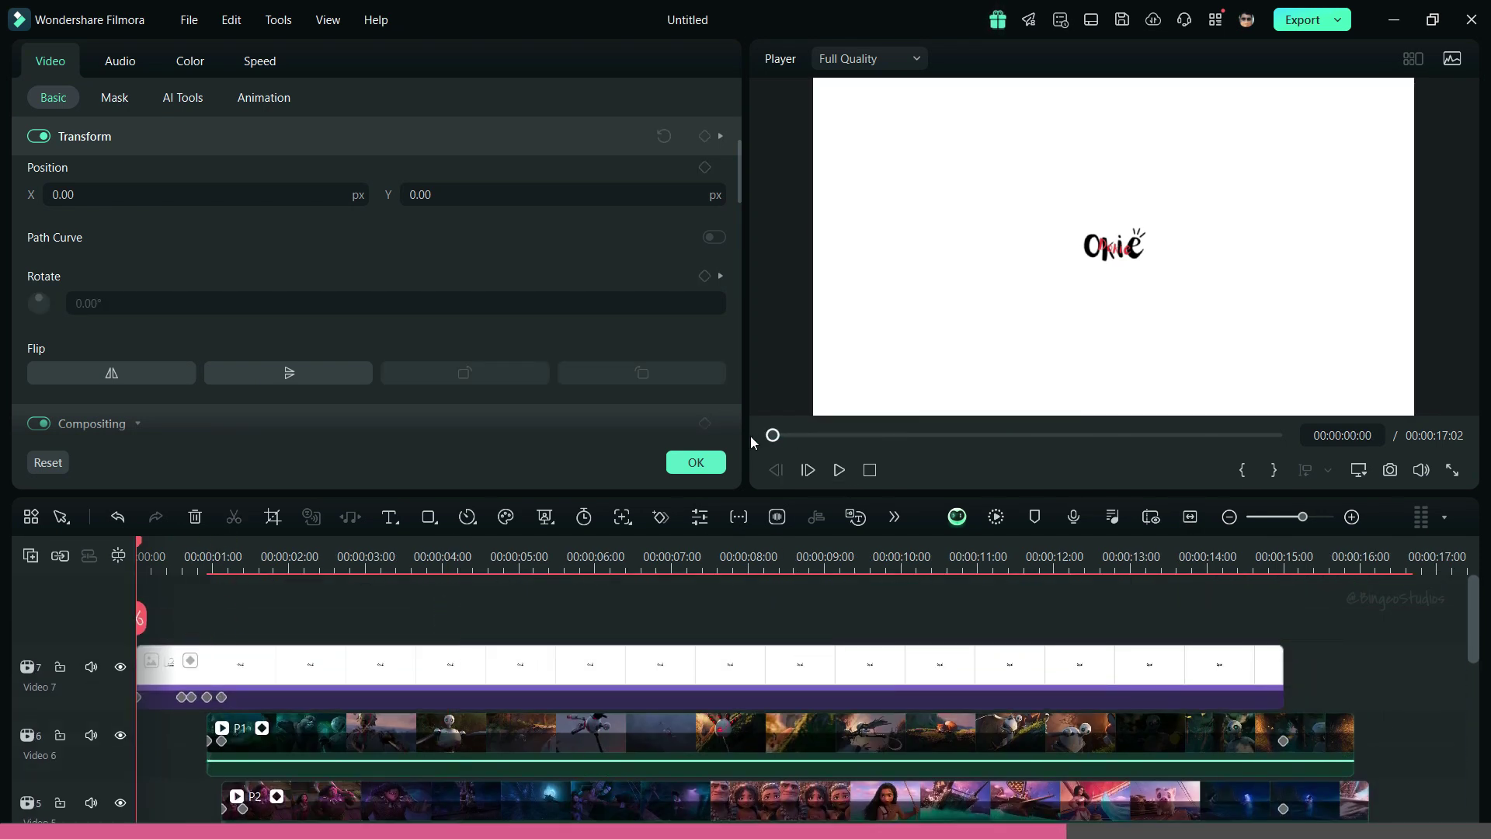
{"action": "left_click", "coordinate": [586, 612]}
{"action": "key", "text": "space"}
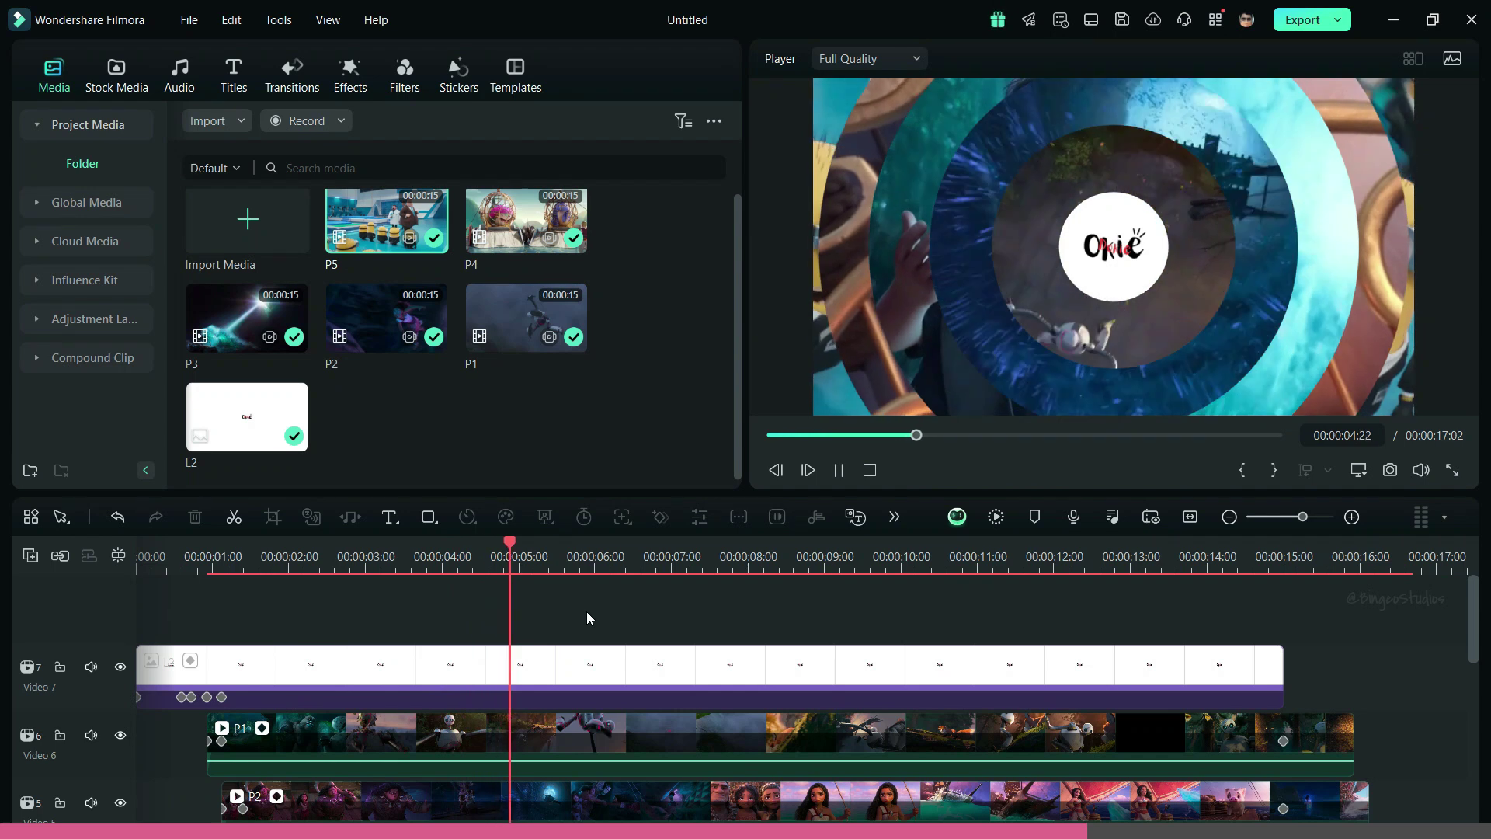
{"action": "key", "text": "space"}
- Add logo scale keyframes of 150% near 05:12 and 120% at 05:16 on the Video 7 clip
{"action": "double_click", "coordinate": [571, 668]}
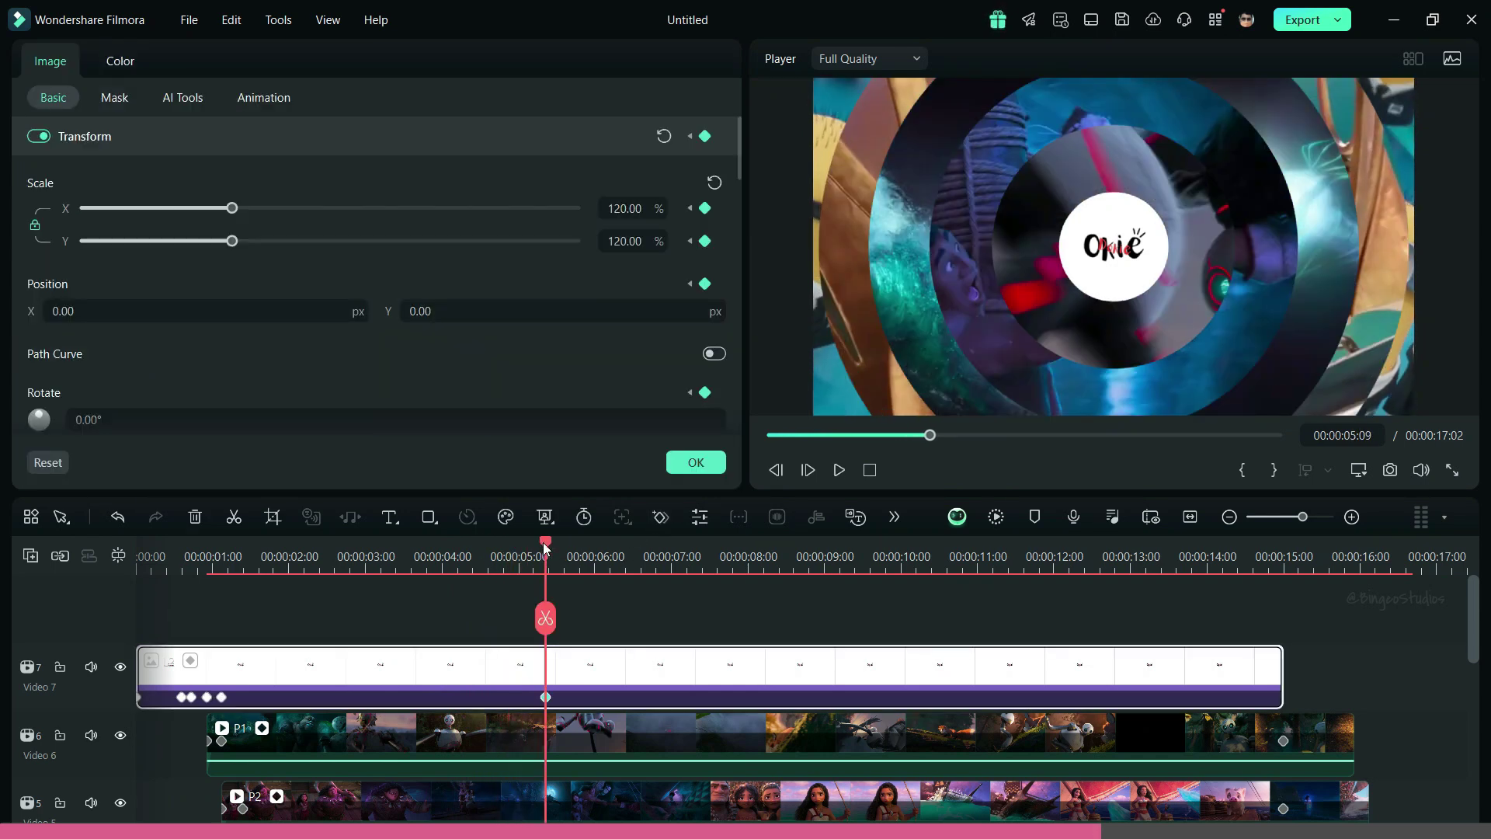
{"action": "left_click_drag", "start_coordinate": [546, 546], "coordinate": [556, 553]}
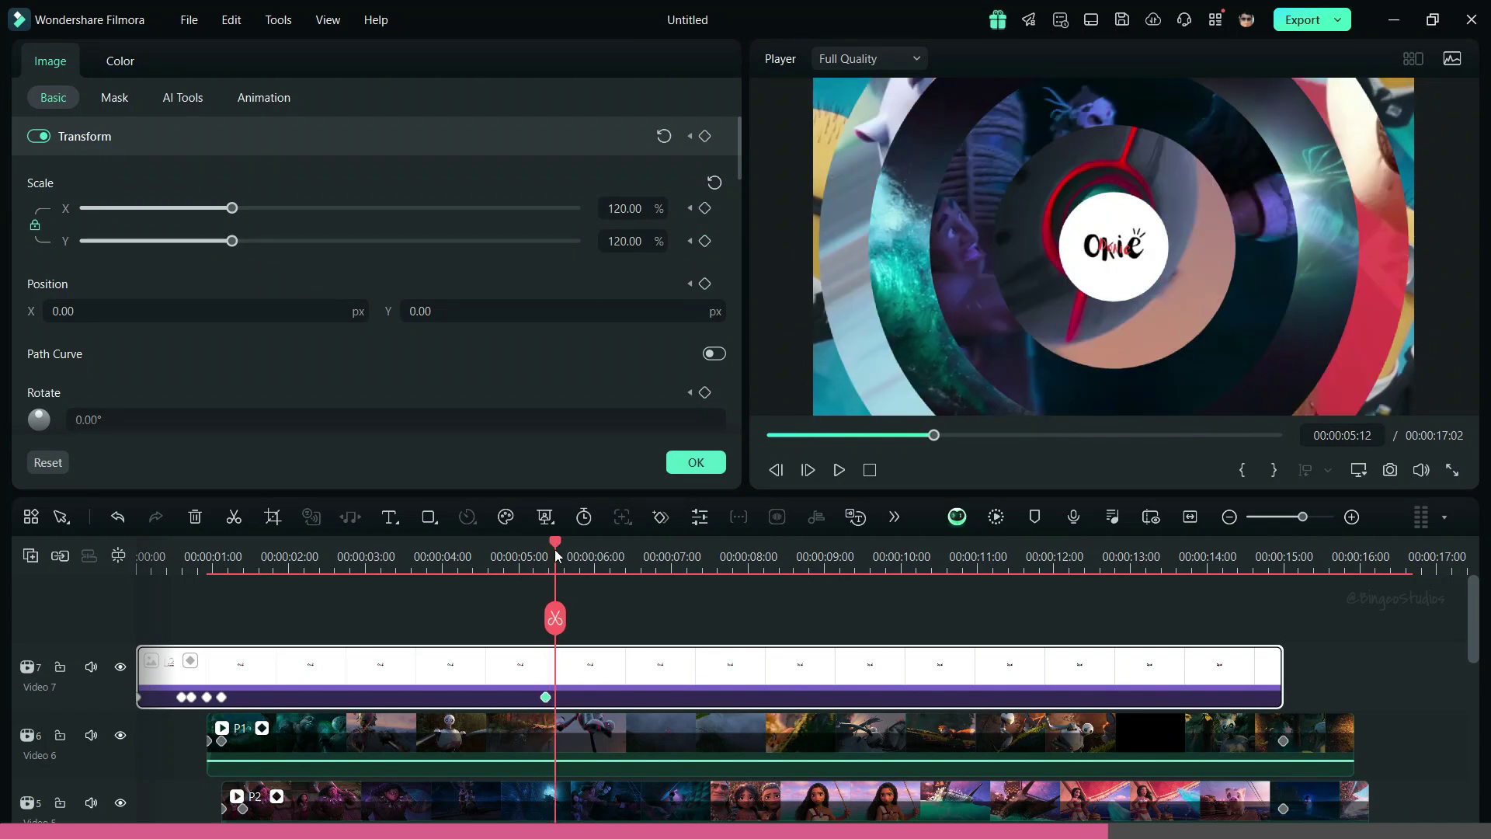
{"action": "left_click", "coordinate": [665, 517]}
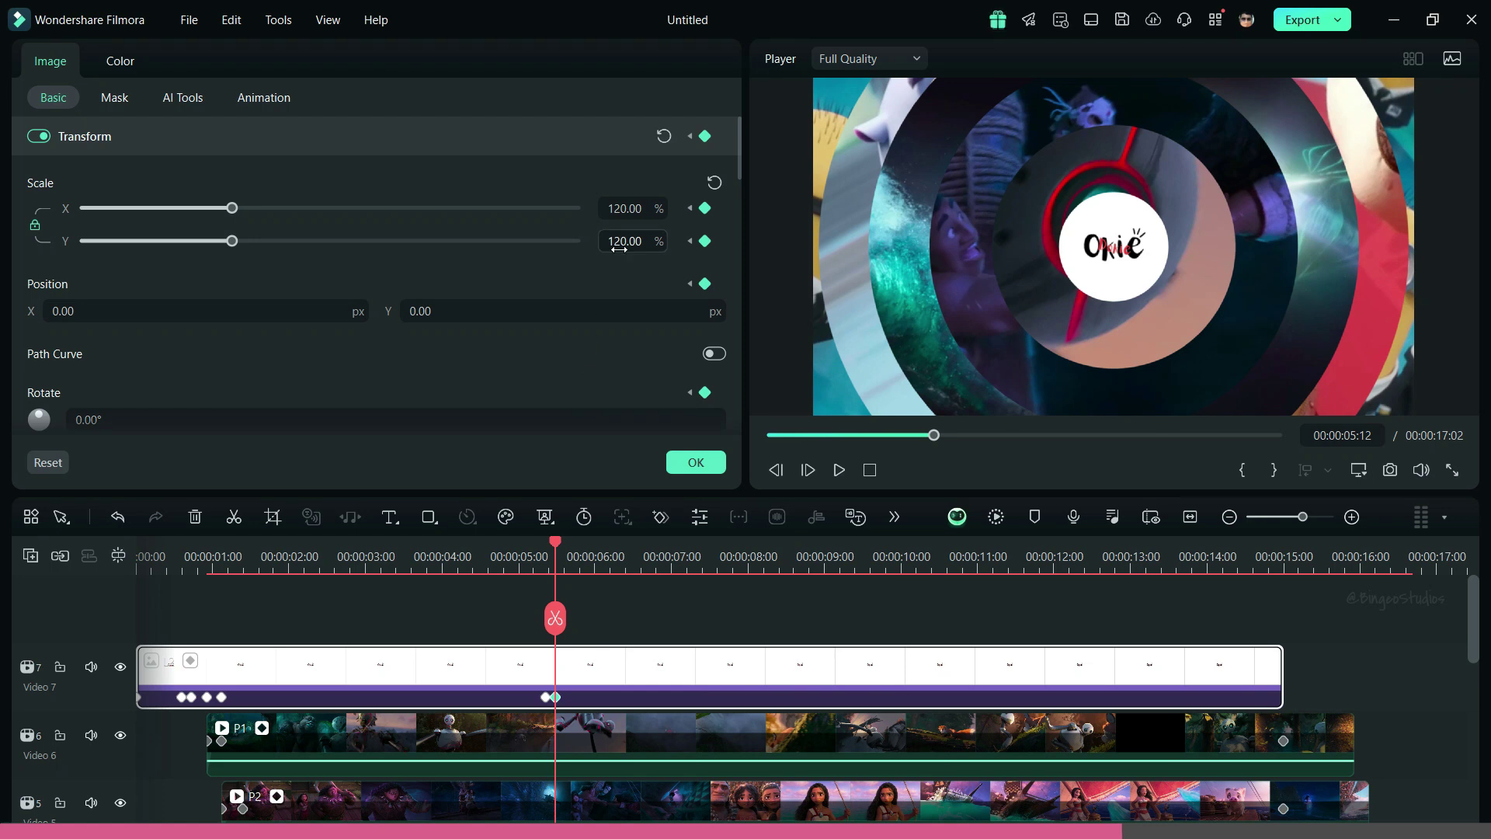
{"action": "type", "text": "150"}
{"action": "key", "text": "Return"}
{"action": "left_click", "coordinate": [567, 551]}
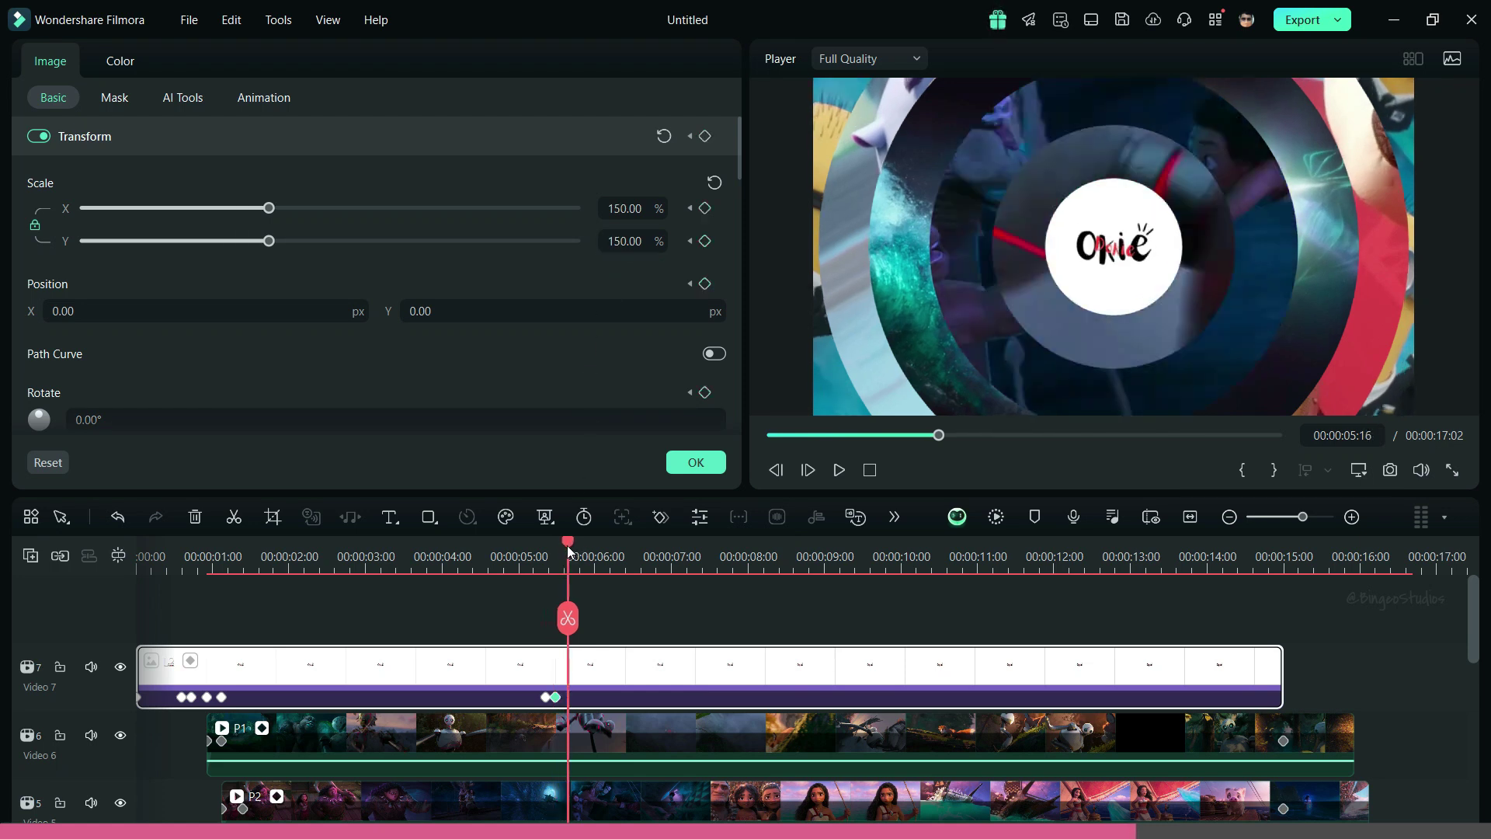
{"action": "left_click", "coordinate": [661, 516]}
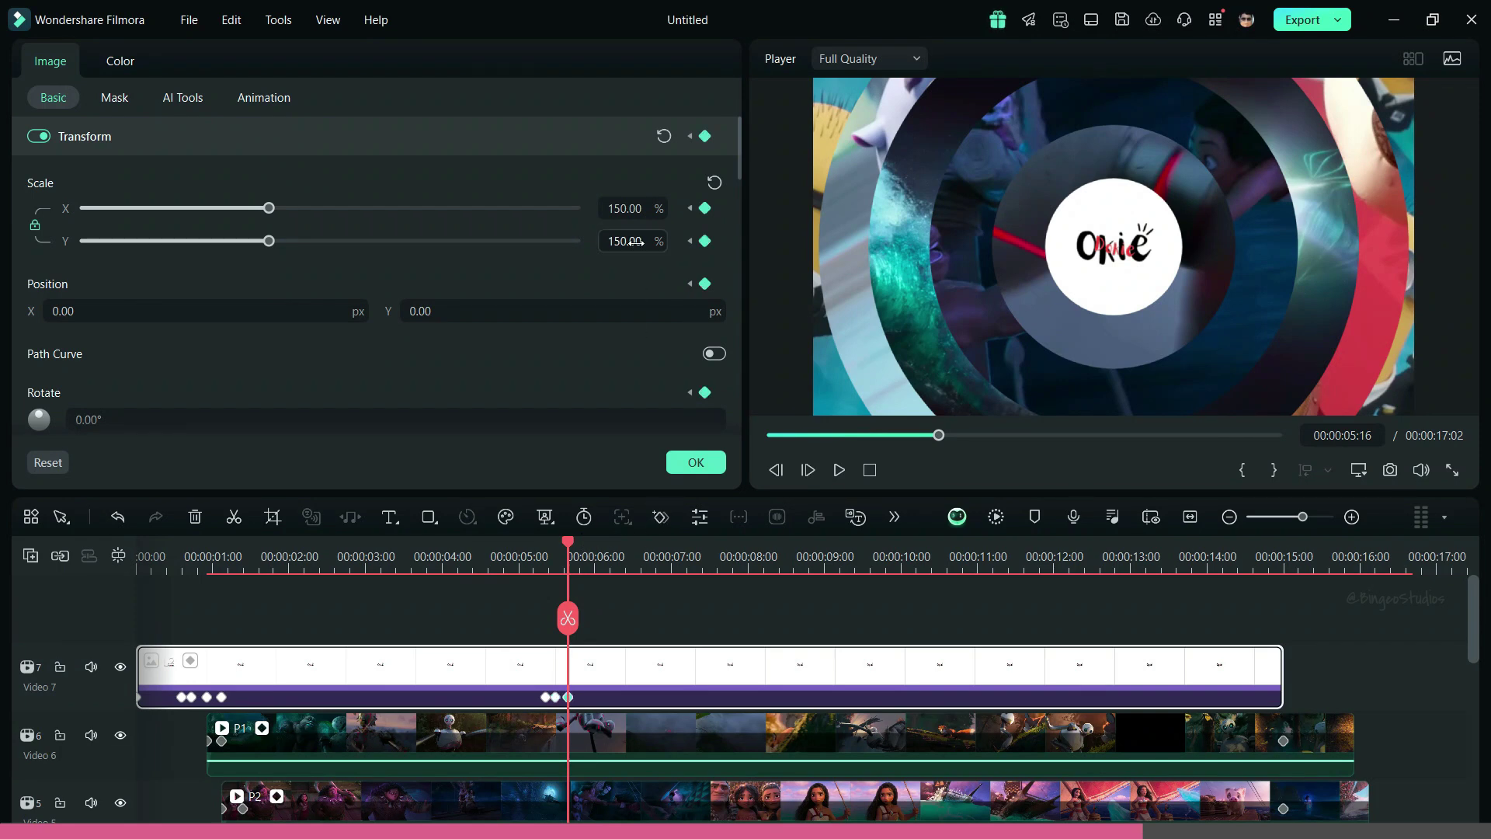
{"action": "type", "text": "120"}
{"action": "key", "text": "Return"}
- Shift the logo's 150% keyframe to 05:13 and play back the pulse
{"action": "left_click", "coordinate": [1352, 516]}
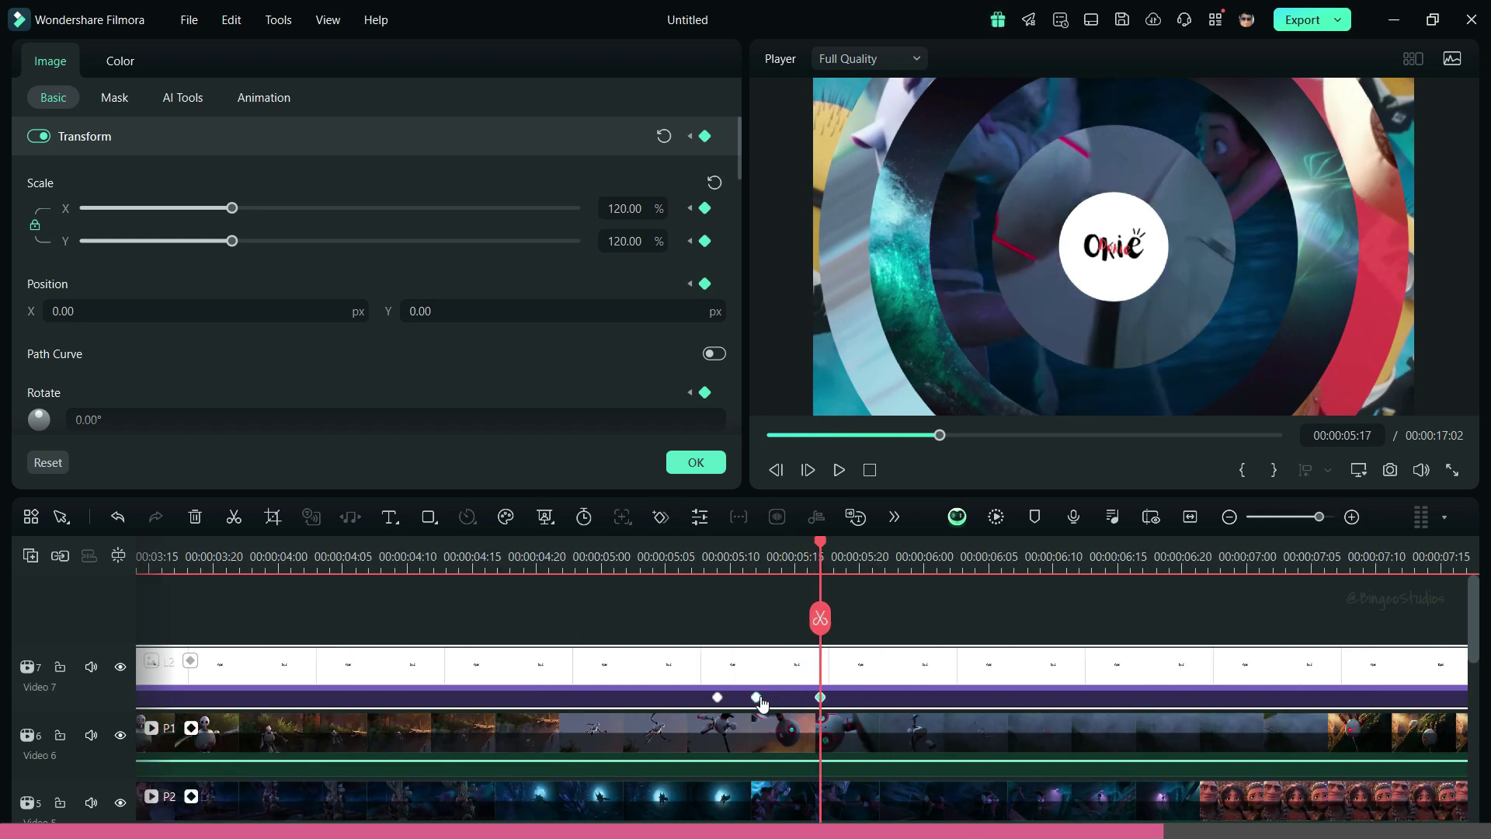
{"action": "left_click_drag", "start_coordinate": [756, 696], "coordinate": [768, 697]}
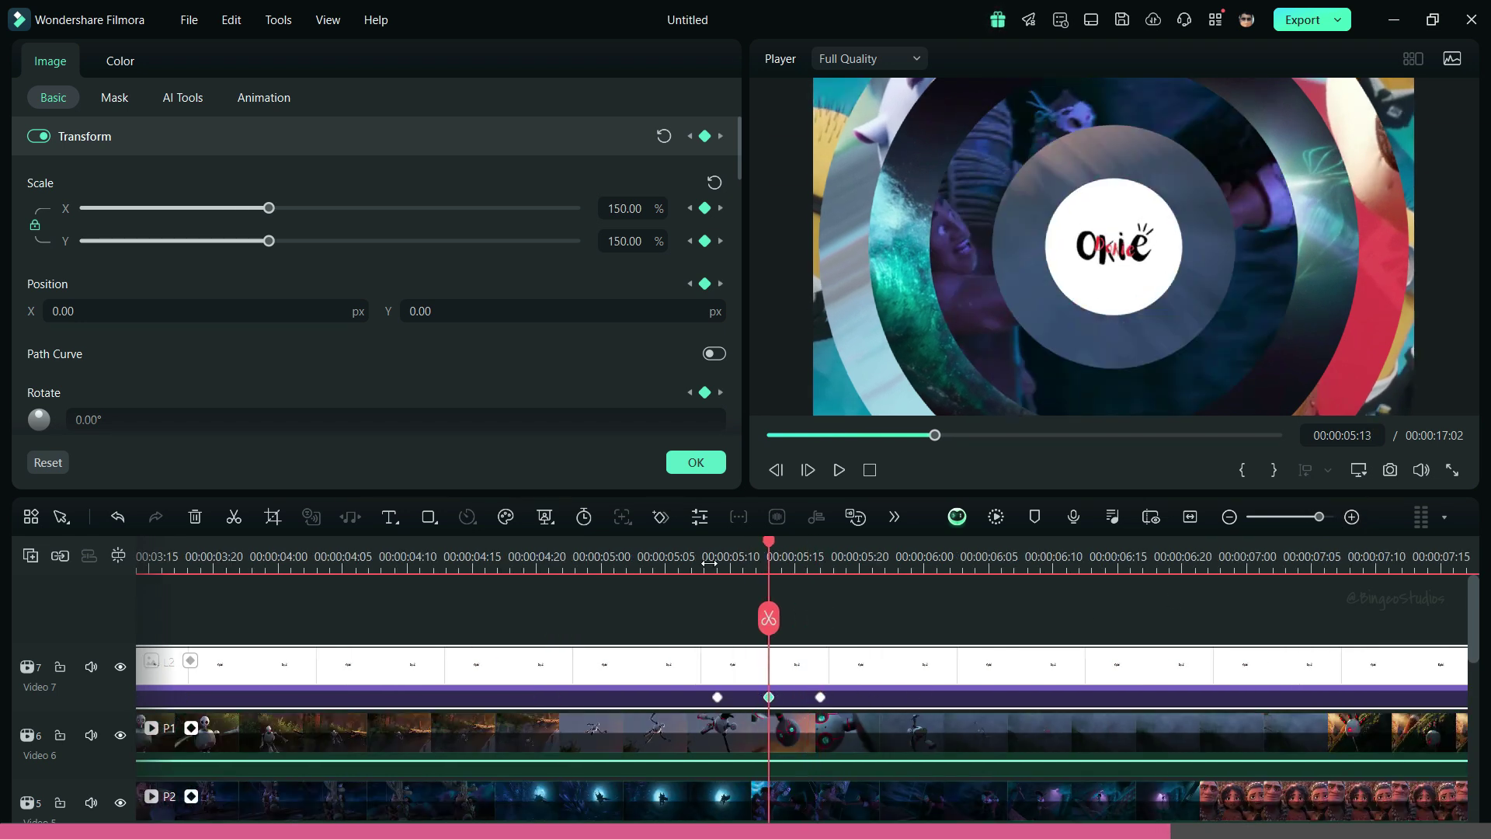
{"action": "left_click", "coordinate": [705, 561]}
{"action": "key", "text": "space"}
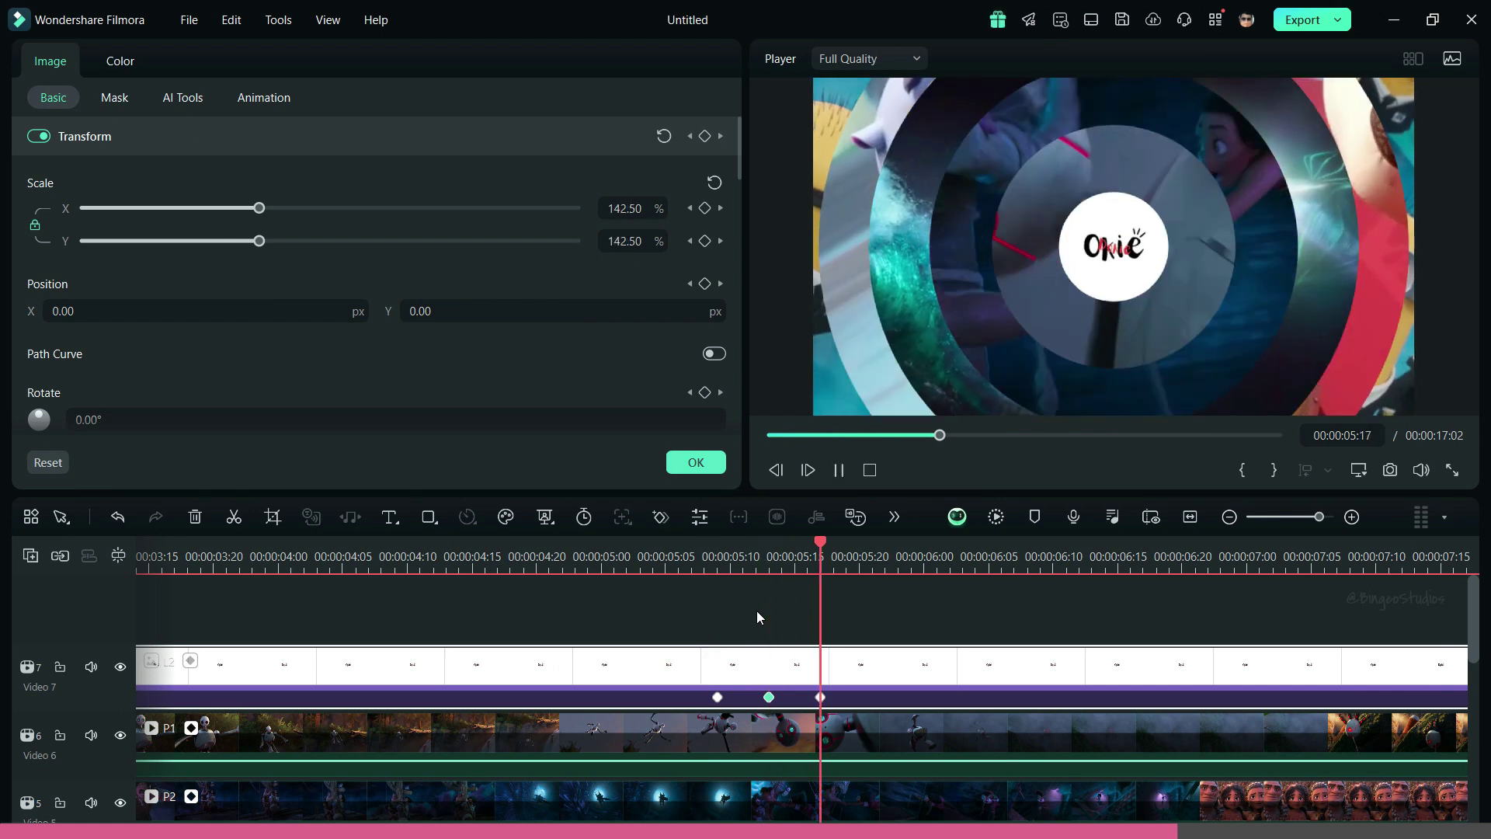
{"action": "key", "text": "space"}
{"action": "left_click", "coordinate": [768, 697]}
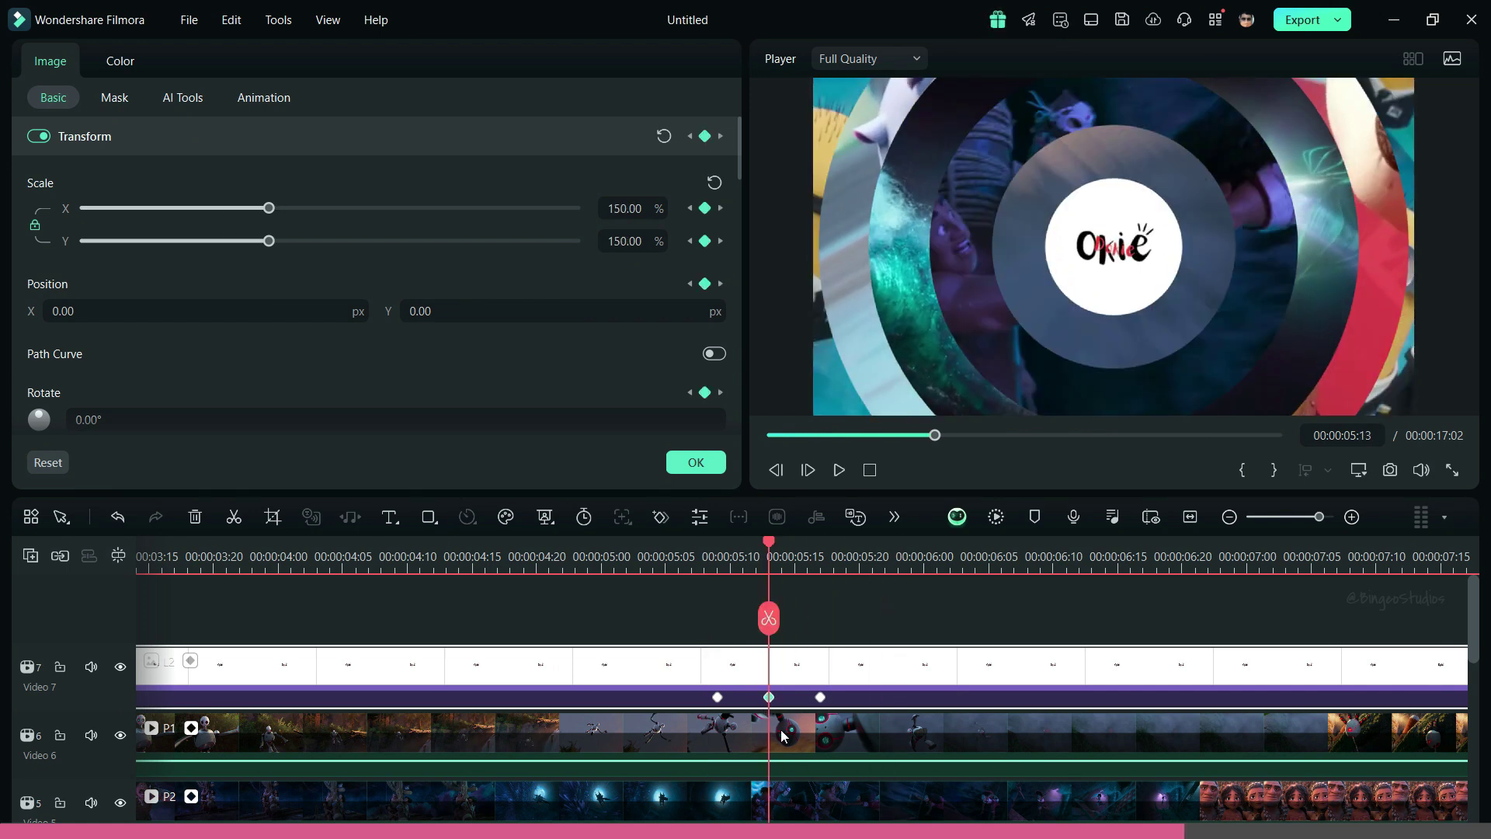
{"action": "scroll", "coordinate": [770, 699], "scroll_direction": "down", "scroll_amount": 4}
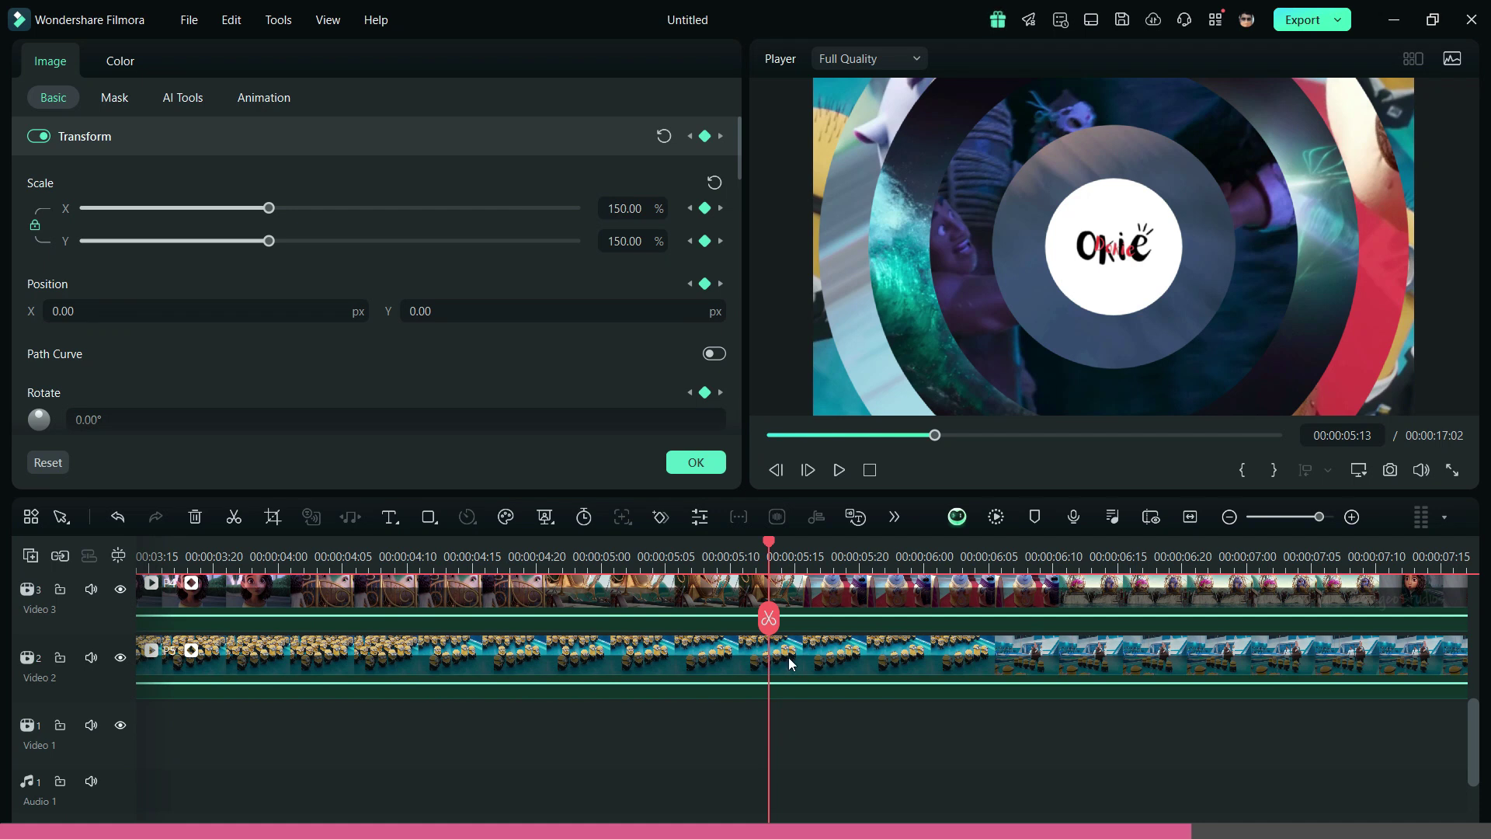
- Undo the recent edits and move the playhead to the logo's last keyframe at 05:17
{"action": "left_click", "coordinate": [784, 659]}
{"action": "key", "text": "ctrl+z"}
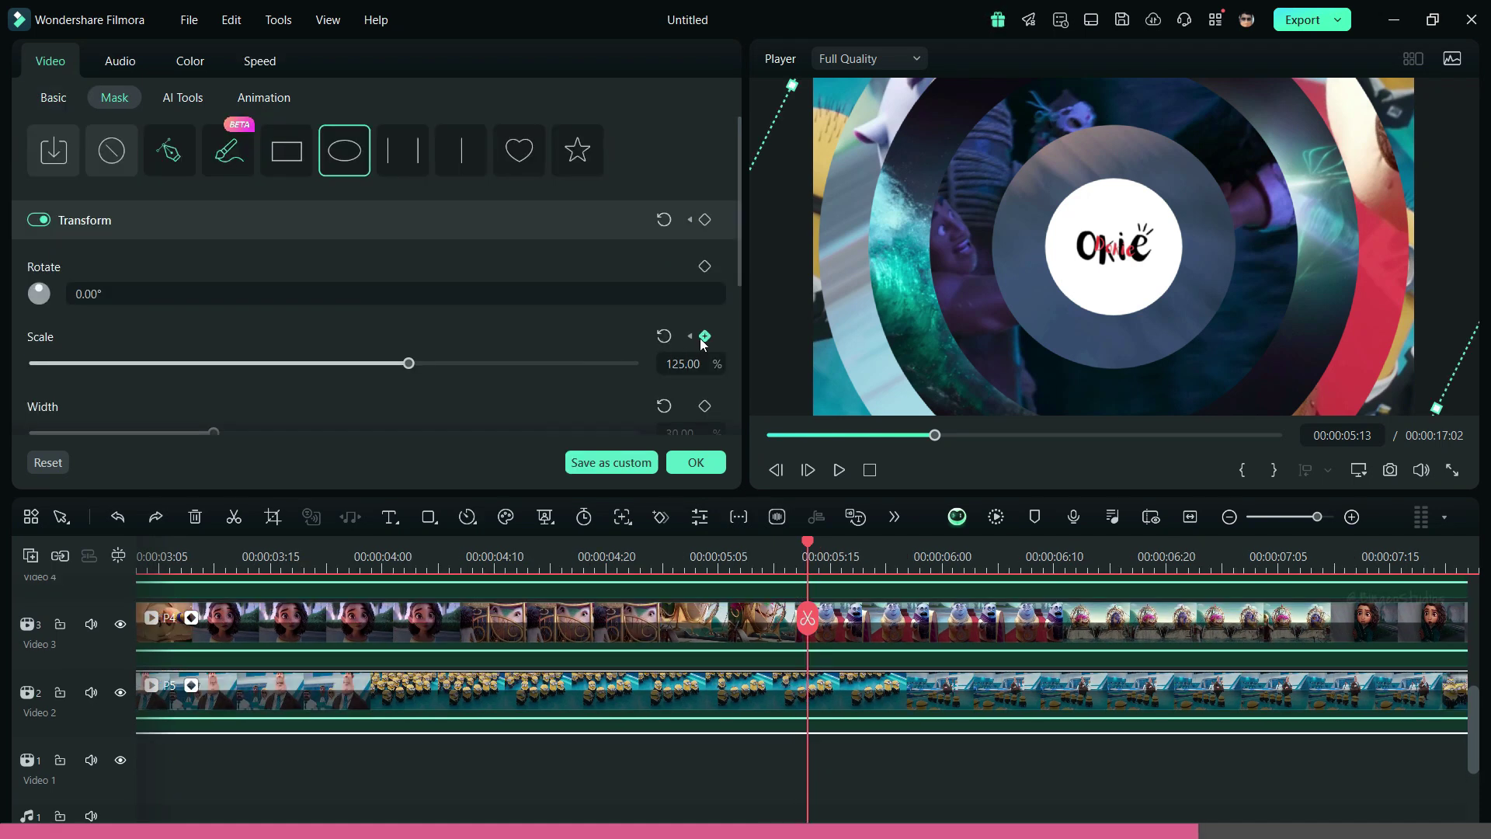
{"action": "key", "text": "ctrl+z"}
{"action": "key", "text": "ctrl+z"}
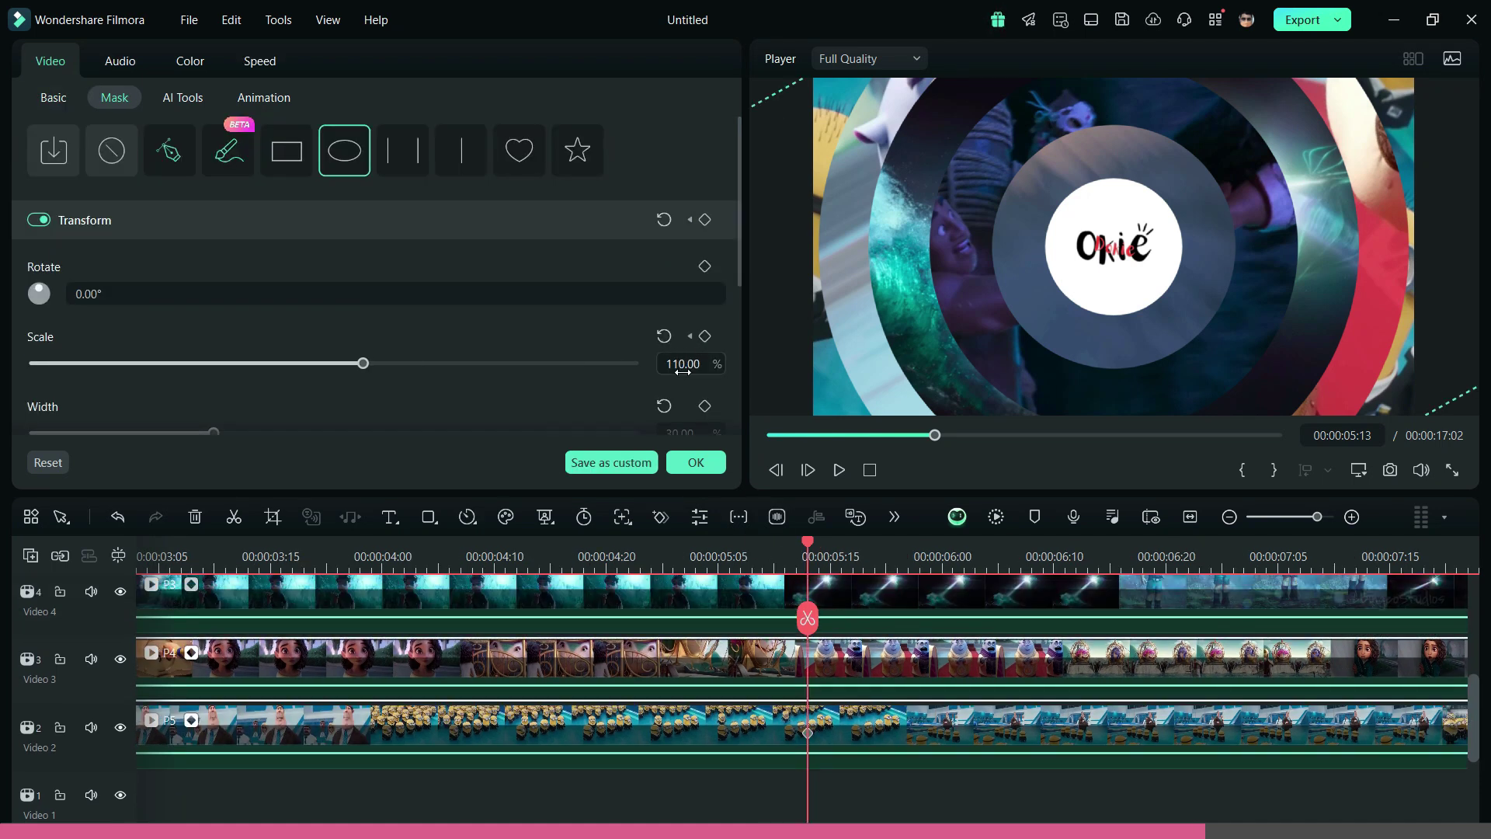
{"action": "scroll", "coordinate": [829, 686], "scroll_direction": "up", "scroll_amount": 1}
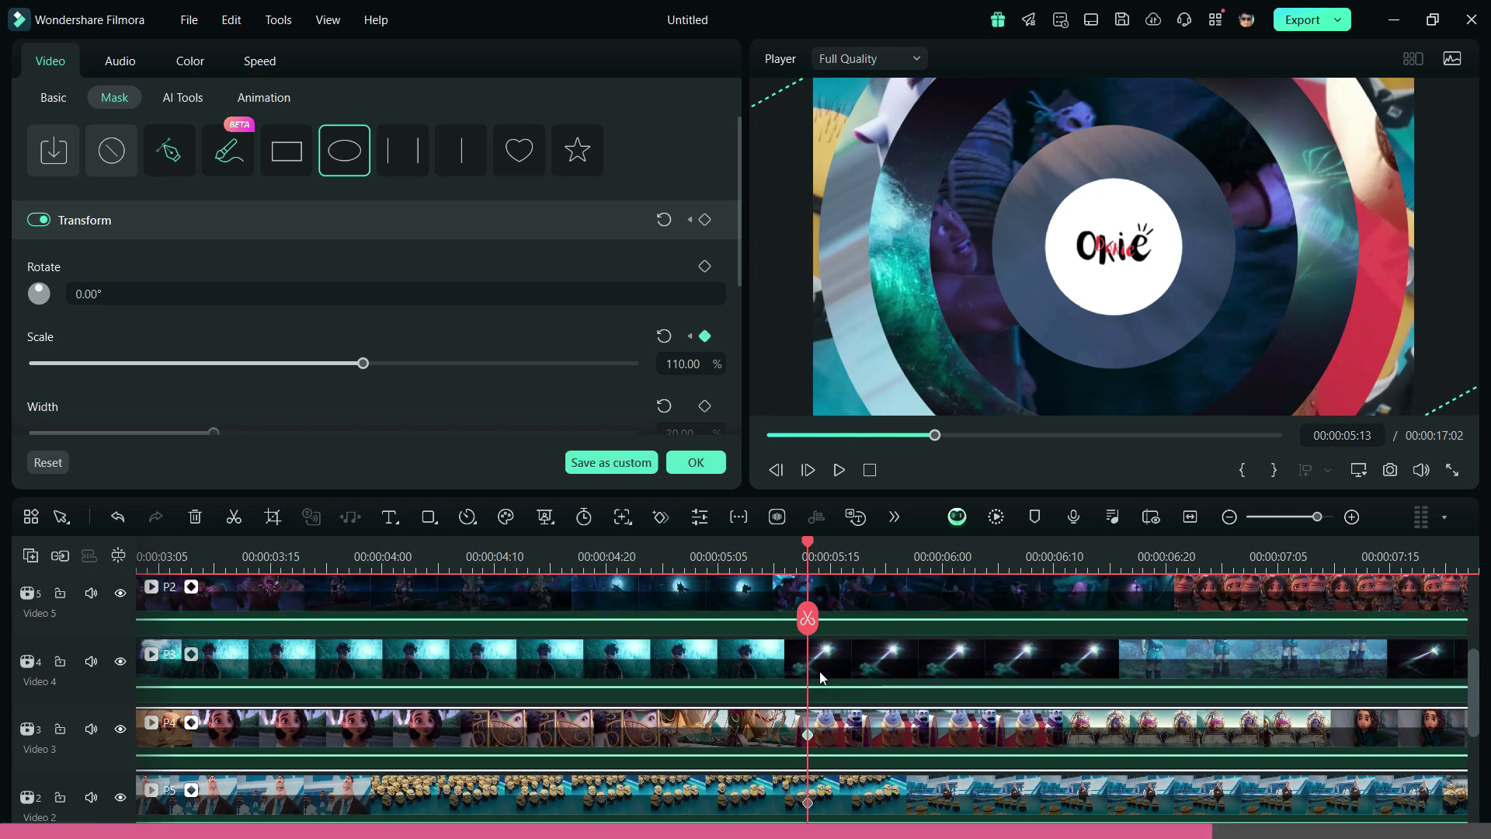
{"action": "left_click_drag", "start_coordinate": [688, 363], "coordinate": [695, 363]}
{"action": "scroll", "coordinate": [878, 665], "scroll_direction": "up", "scroll_amount": 1}
{"action": "key", "text": "ctrl+z"}
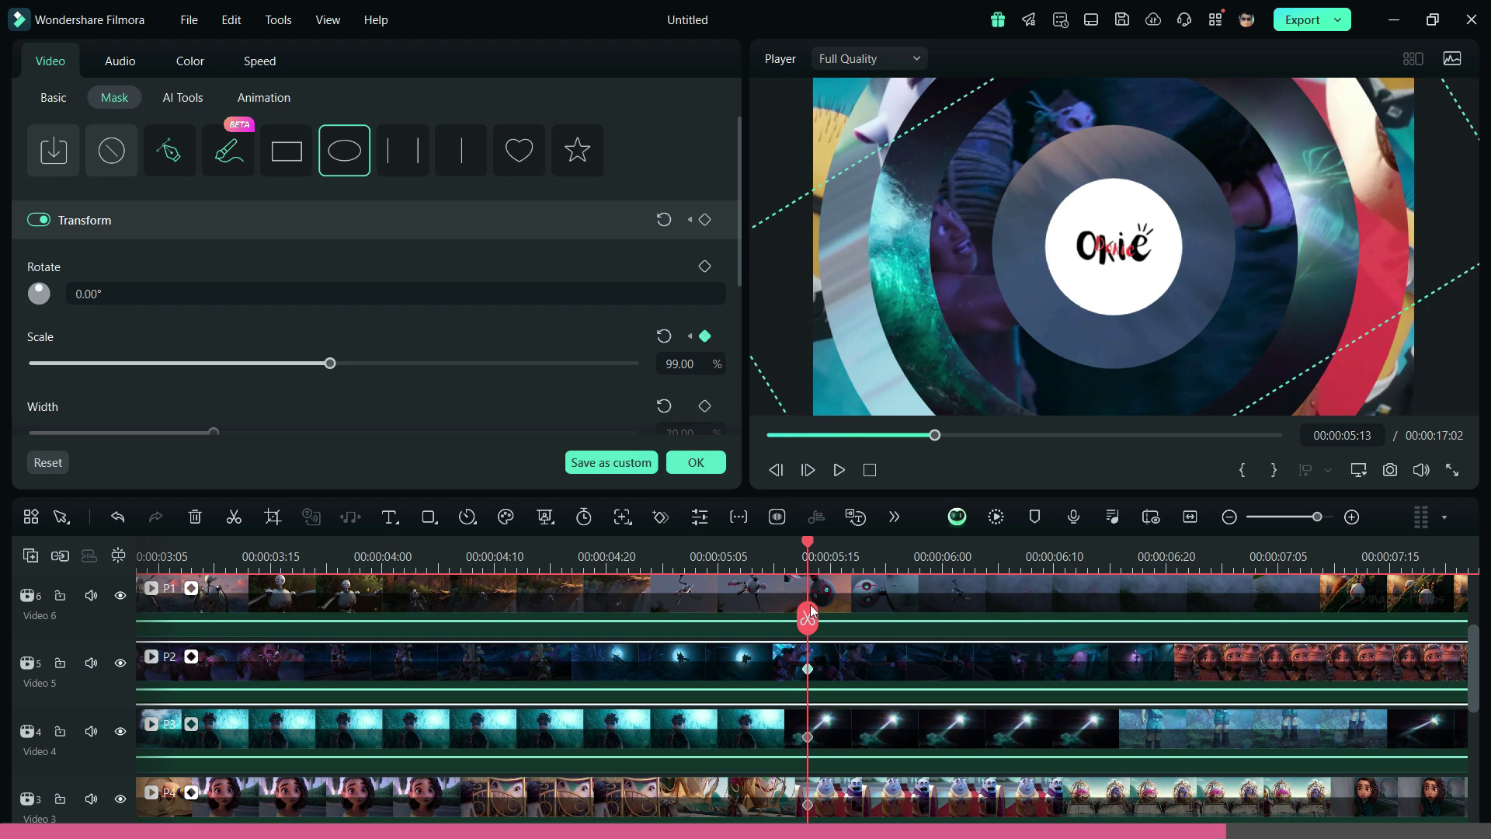
{"action": "scroll", "coordinate": [812, 611], "scroll_direction": "up", "scroll_amount": 1}
{"action": "key", "text": "ctrl+z"}
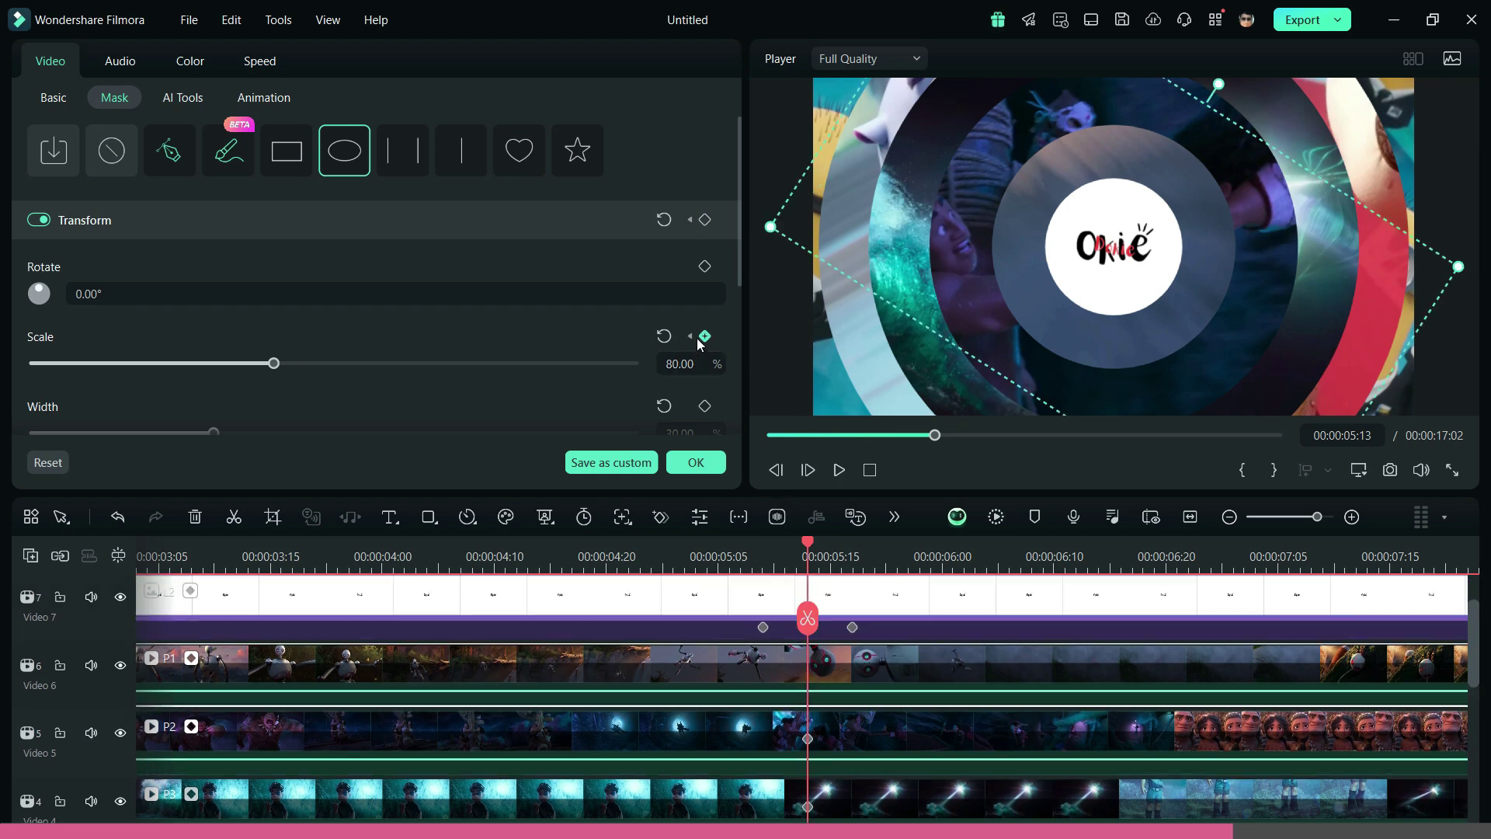
{"action": "left_click", "coordinate": [853, 628]}
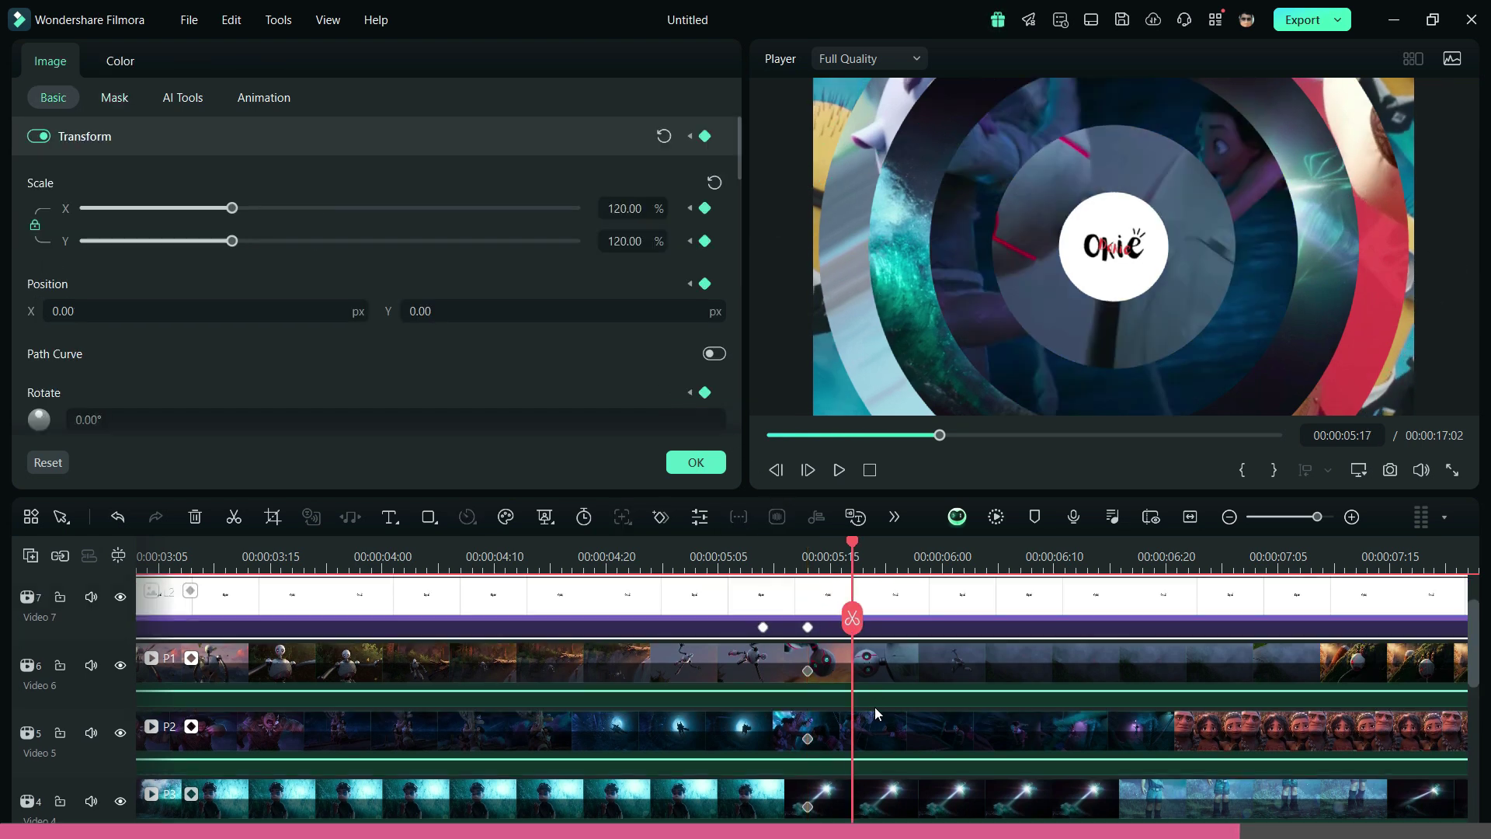
{"action": "scroll", "coordinate": [875, 707], "scroll_direction": "down", "scroll_amount": 3}
- Shrink the Video 2 and Video 3 clip masks to 10% scale around 05:17–05:19
{"action": "left_click", "coordinate": [864, 735]}
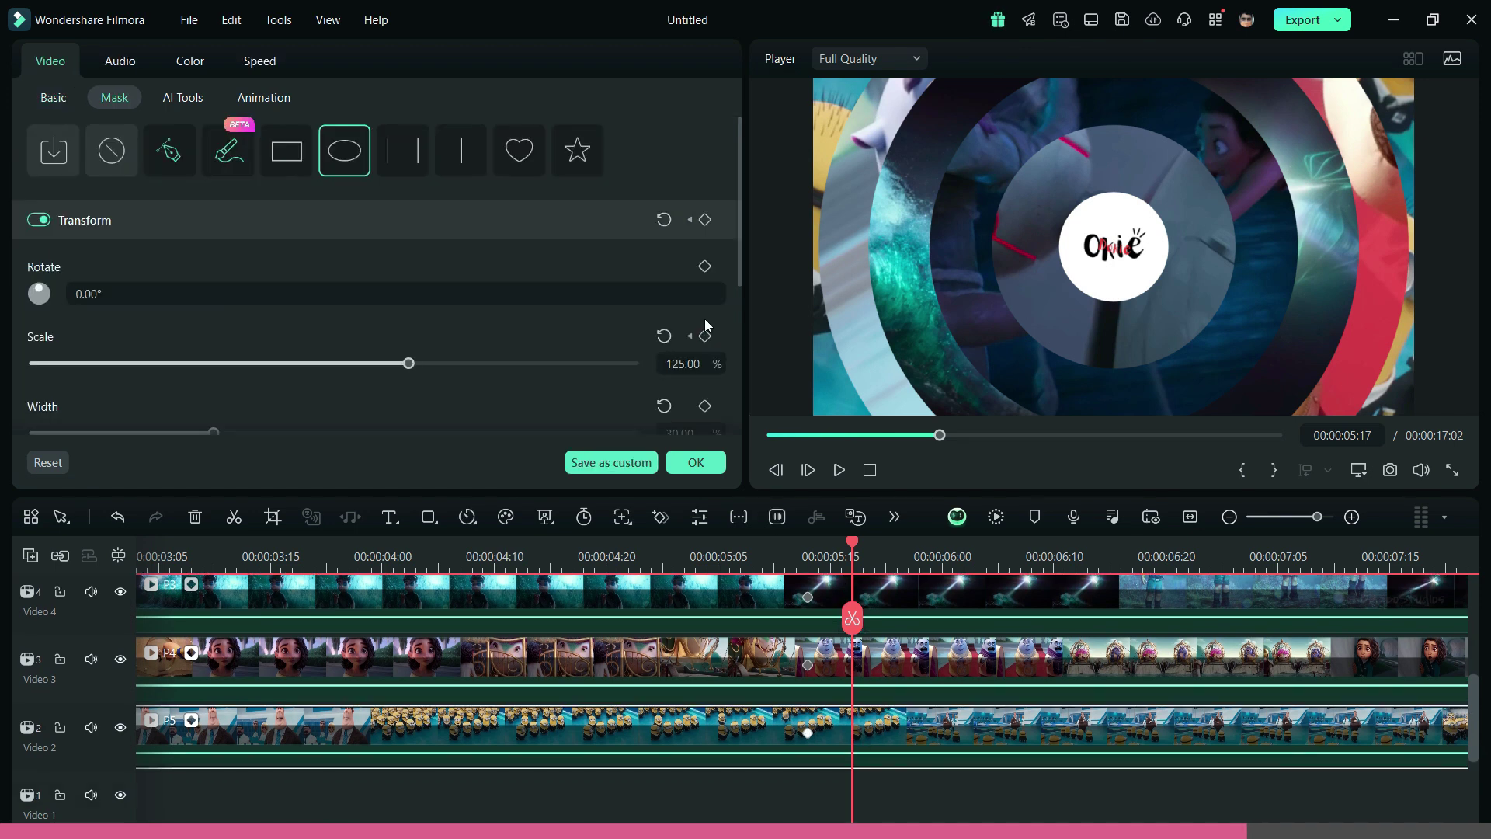
{"action": "left_click", "coordinate": [700, 360]}
{"action": "type", "text": "10"}
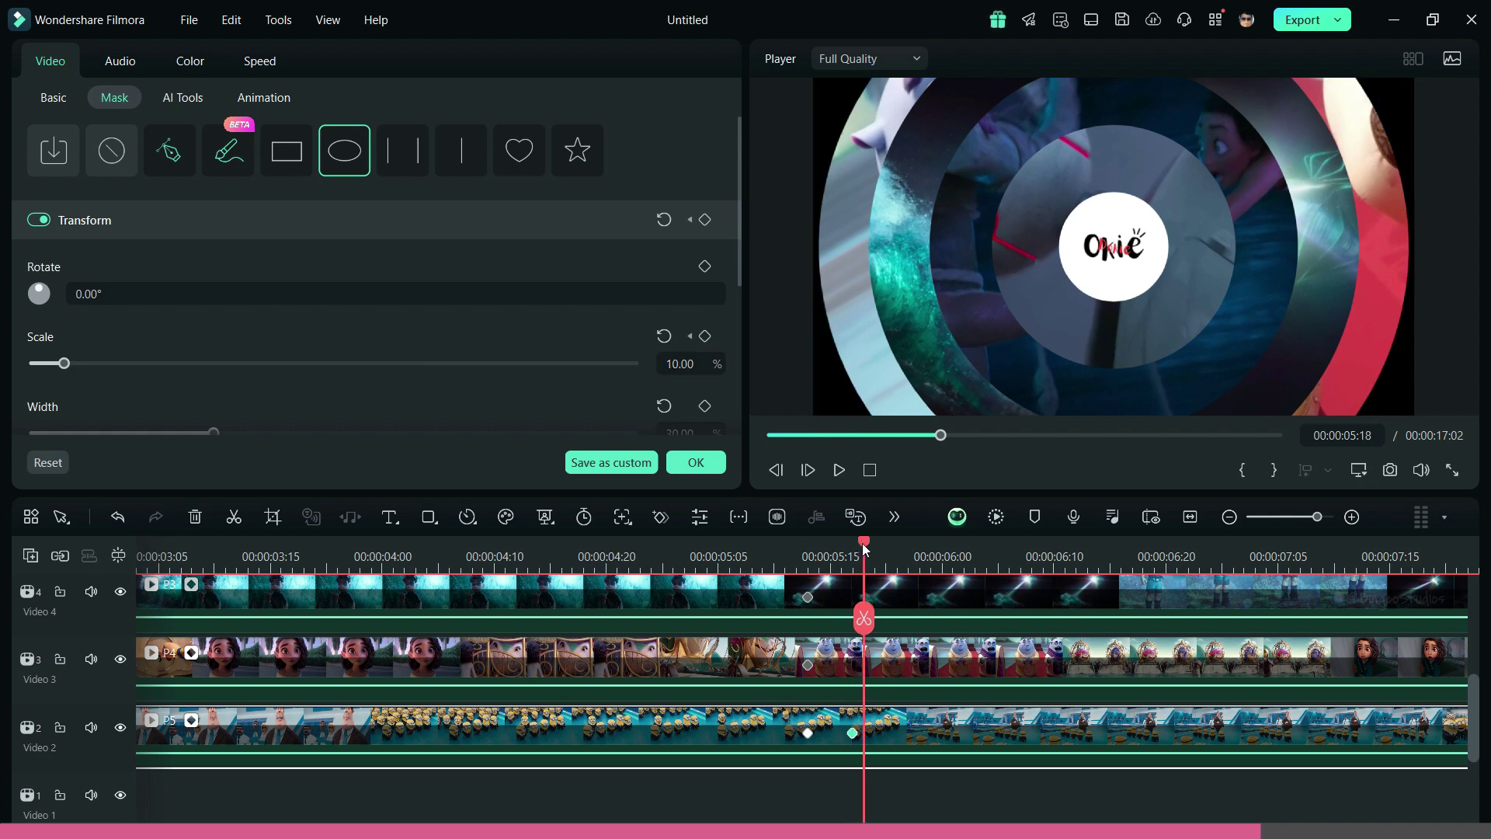
{"action": "left_click", "coordinate": [874, 656]}
{"action": "scroll", "coordinate": [897, 656], "scroll_direction": "up", "scroll_amount": 1}
{"action": "left_click", "coordinate": [702, 360]}
{"action": "type", "text": "10"}
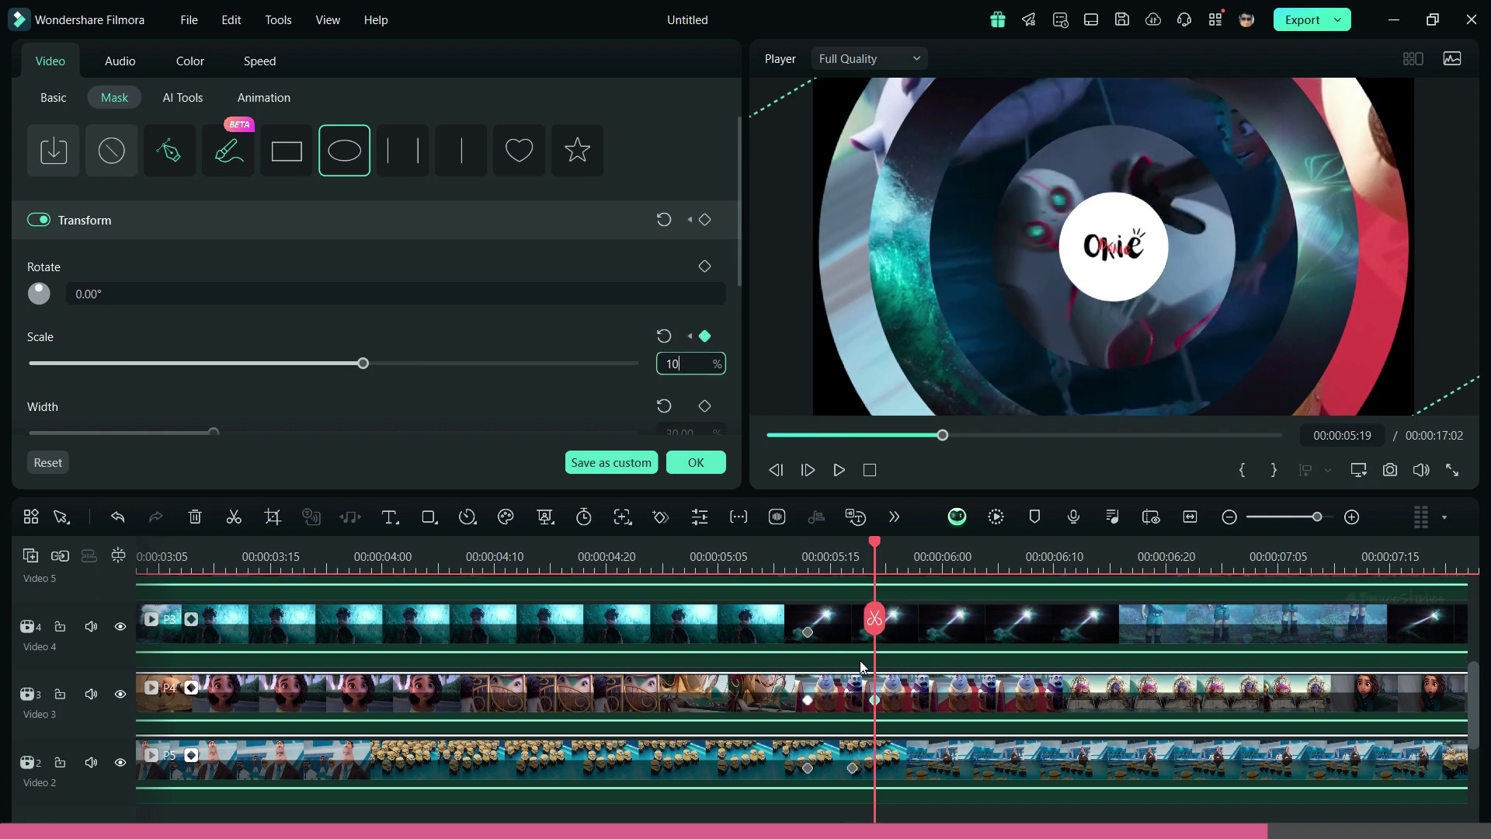
{"action": "scroll", "coordinate": [865, 668], "scroll_direction": "up", "scroll_amount": 1}
- Keyframe the Video 4 mask to 10% at 05:21 and Video 5 to 10% at 05:23
{"action": "left_click_drag", "start_coordinate": [875, 544], "coordinate": [897, 544]}
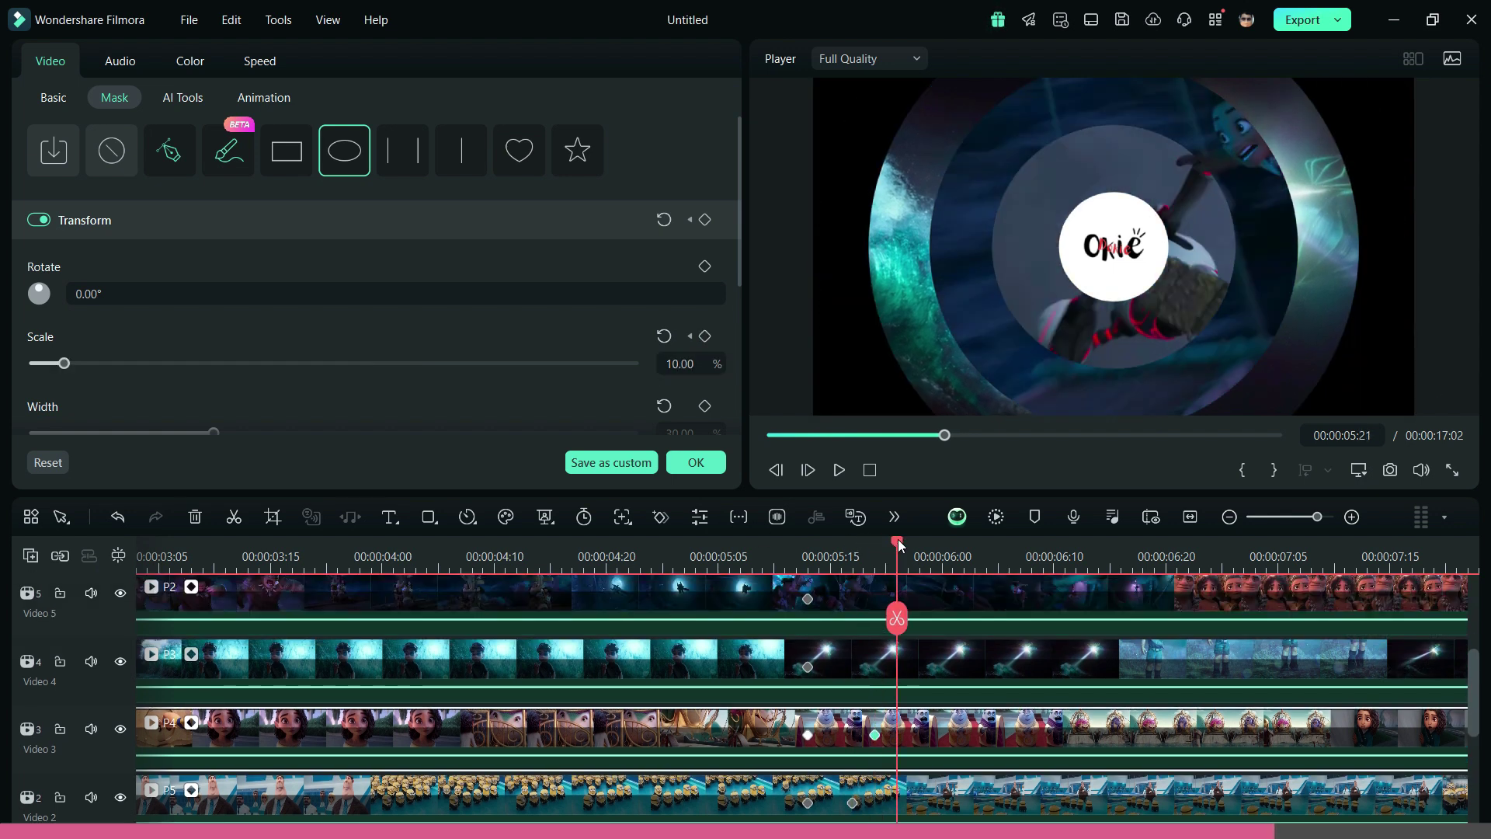
{"action": "left_click", "coordinate": [705, 335]}
{"action": "left_click", "coordinate": [683, 363]}
{"action": "type", "text": "10"}
{"action": "scroll", "coordinate": [900, 569], "scroll_direction": "up", "scroll_amount": 1}
{"action": "left_click_drag", "start_coordinate": [900, 569], "coordinate": [918, 551]}
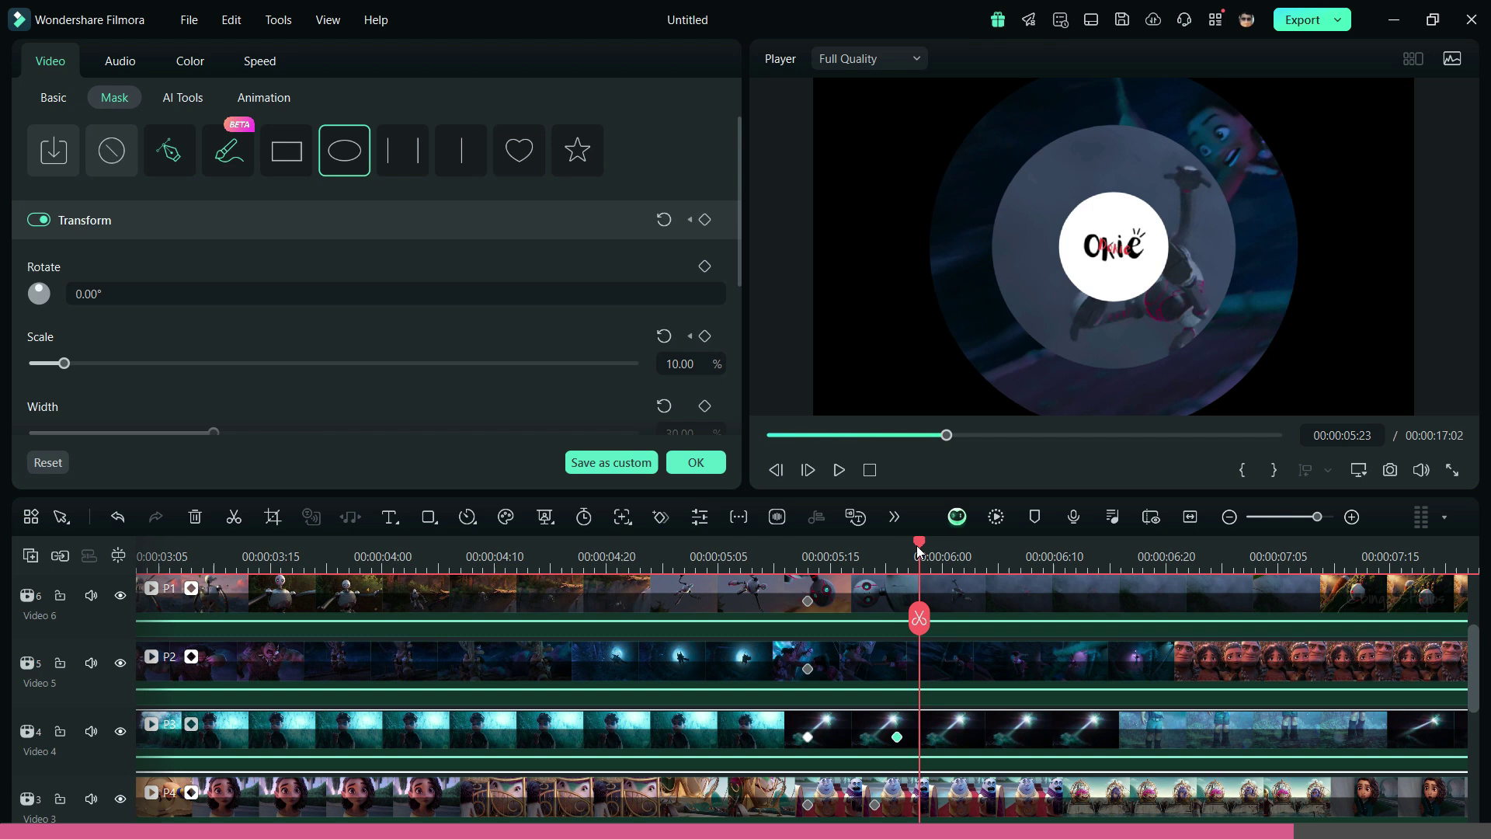
{"action": "left_click", "coordinate": [930, 656]}
{"action": "left_click", "coordinate": [705, 335]}
{"action": "left_click", "coordinate": [709, 365]}
{"action": "type", "text": "10"}
- Keyframe the Video 6 mask to 10% at 06:00 and scrub back to check the shrinking rings
{"action": "scroll", "coordinate": [971, 695], "scroll_direction": "up", "scroll_amount": 1}
{"action": "left_click_drag", "start_coordinate": [919, 543], "coordinate": [943, 547]}
{"action": "left_click", "coordinate": [965, 670]}
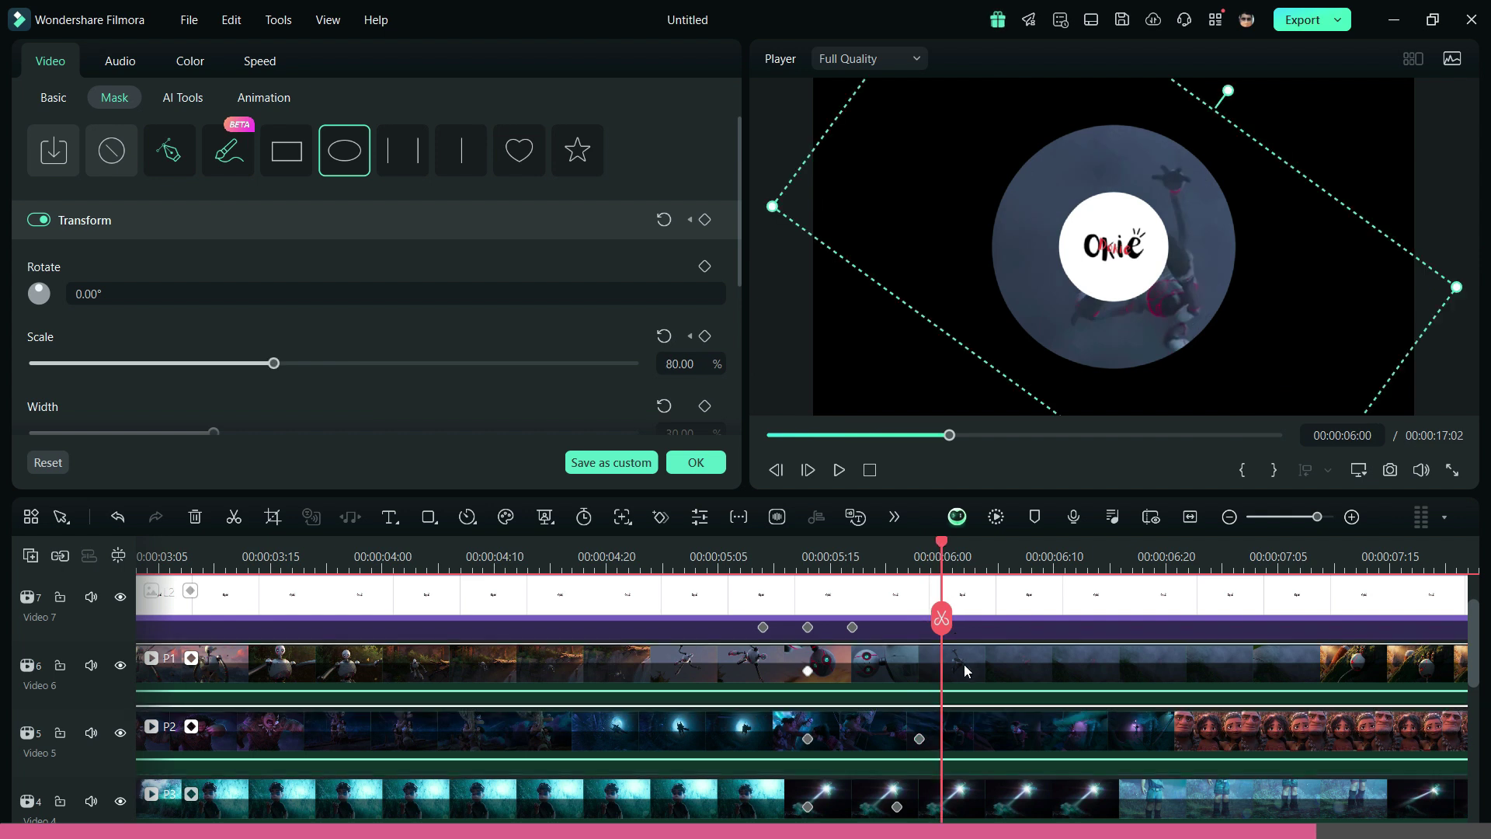
{"action": "left_click", "coordinate": [693, 364]}
{"action": "left_click", "coordinate": [704, 335]}
{"action": "type", "text": "10"}
{"action": "key", "text": "Return"}
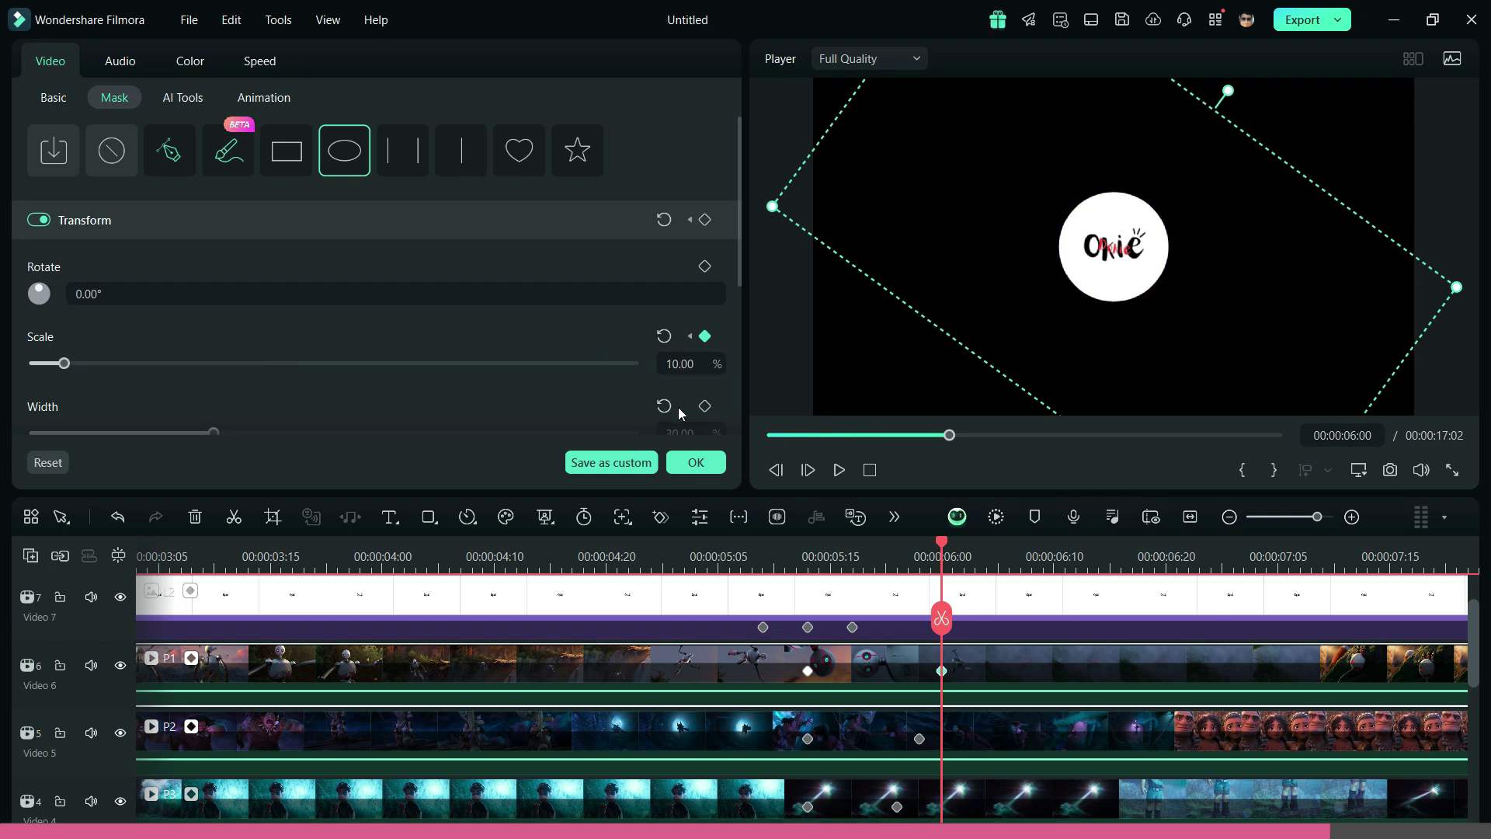
{"action": "left_click_drag", "start_coordinate": [786, 549], "coordinate": [899, 559]}
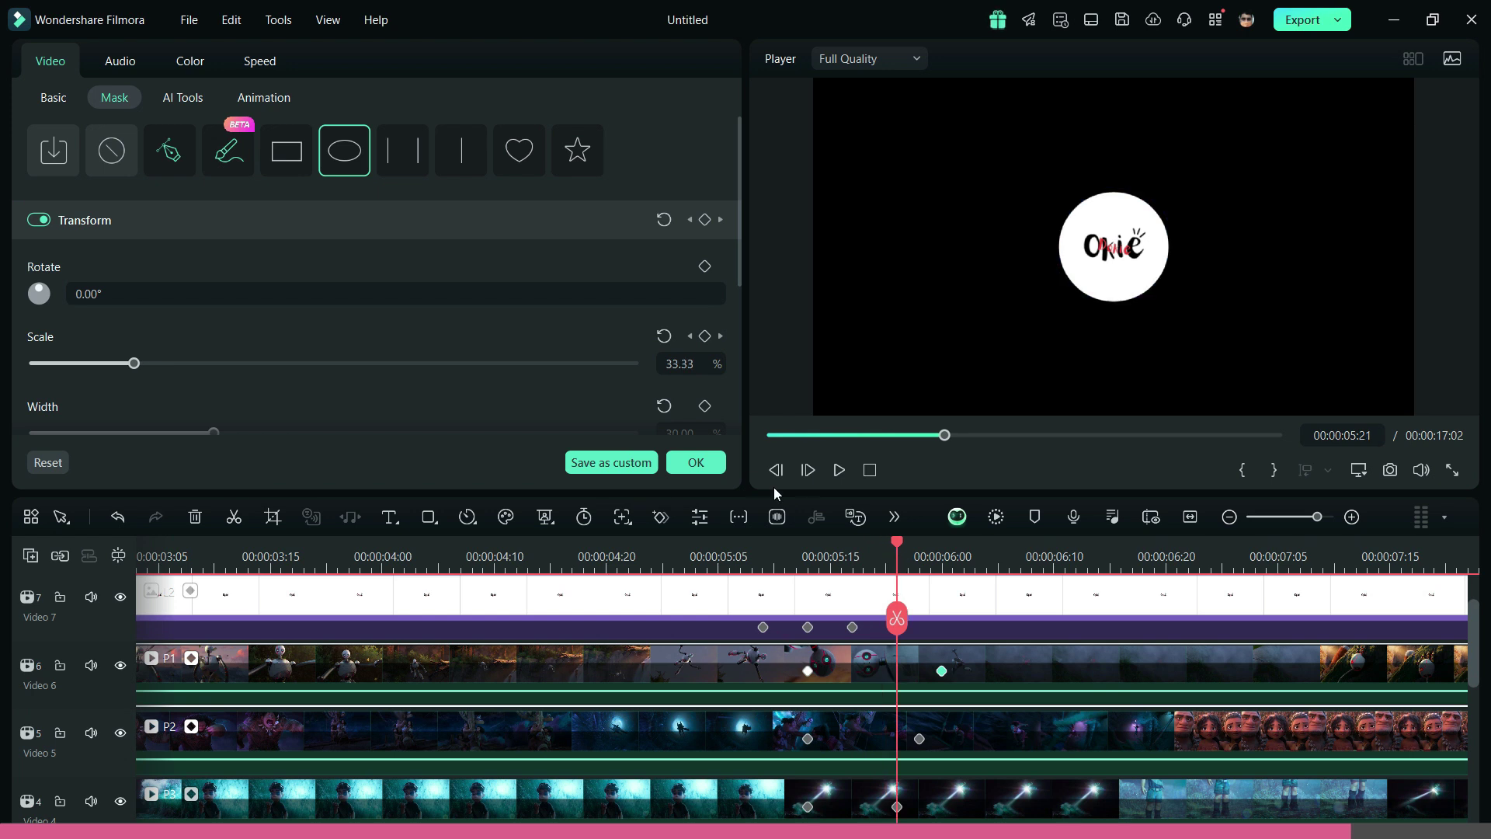
- Add the Deep Red Background from Stock Media > Mine > Downloads to Video 1
{"action": "left_click", "coordinate": [721, 463]}
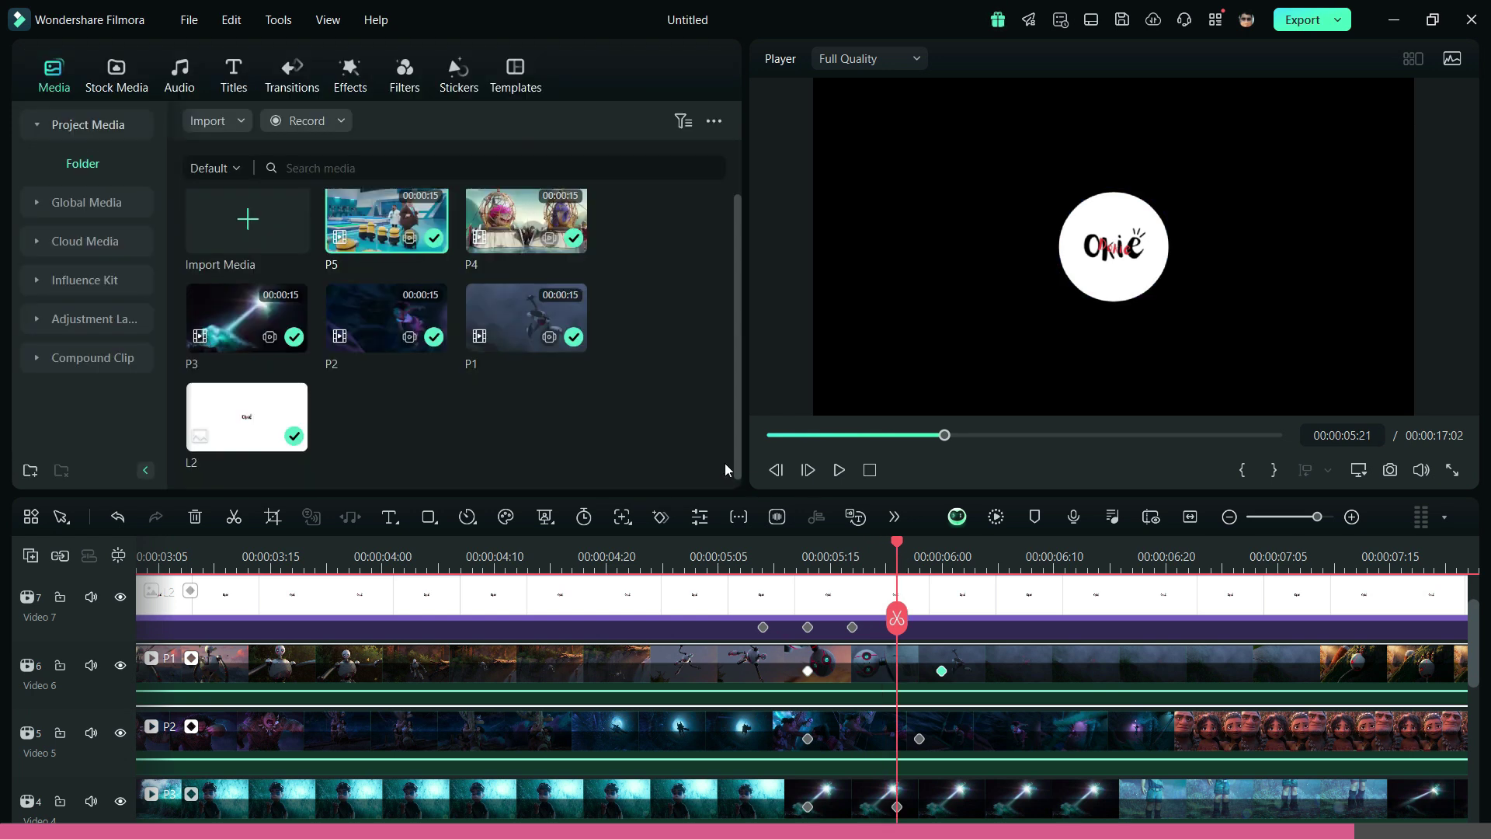
{"action": "left_click", "coordinate": [95, 67]}
{"action": "left_click", "coordinate": [90, 117]}
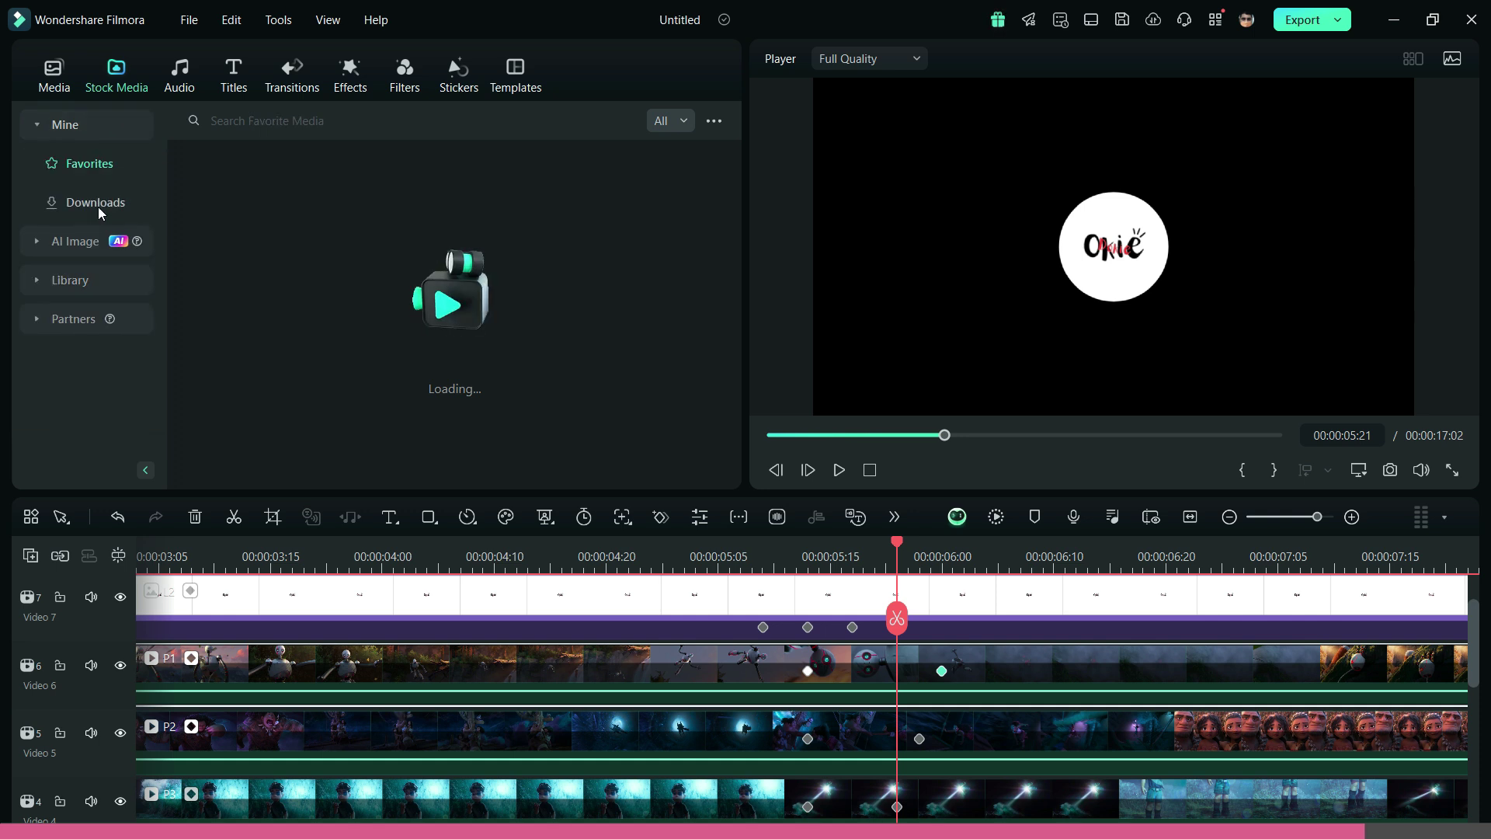
{"action": "left_click", "coordinate": [98, 205]}
{"action": "left_click_drag", "start_coordinate": [516, 221], "coordinate": [70, 759]}
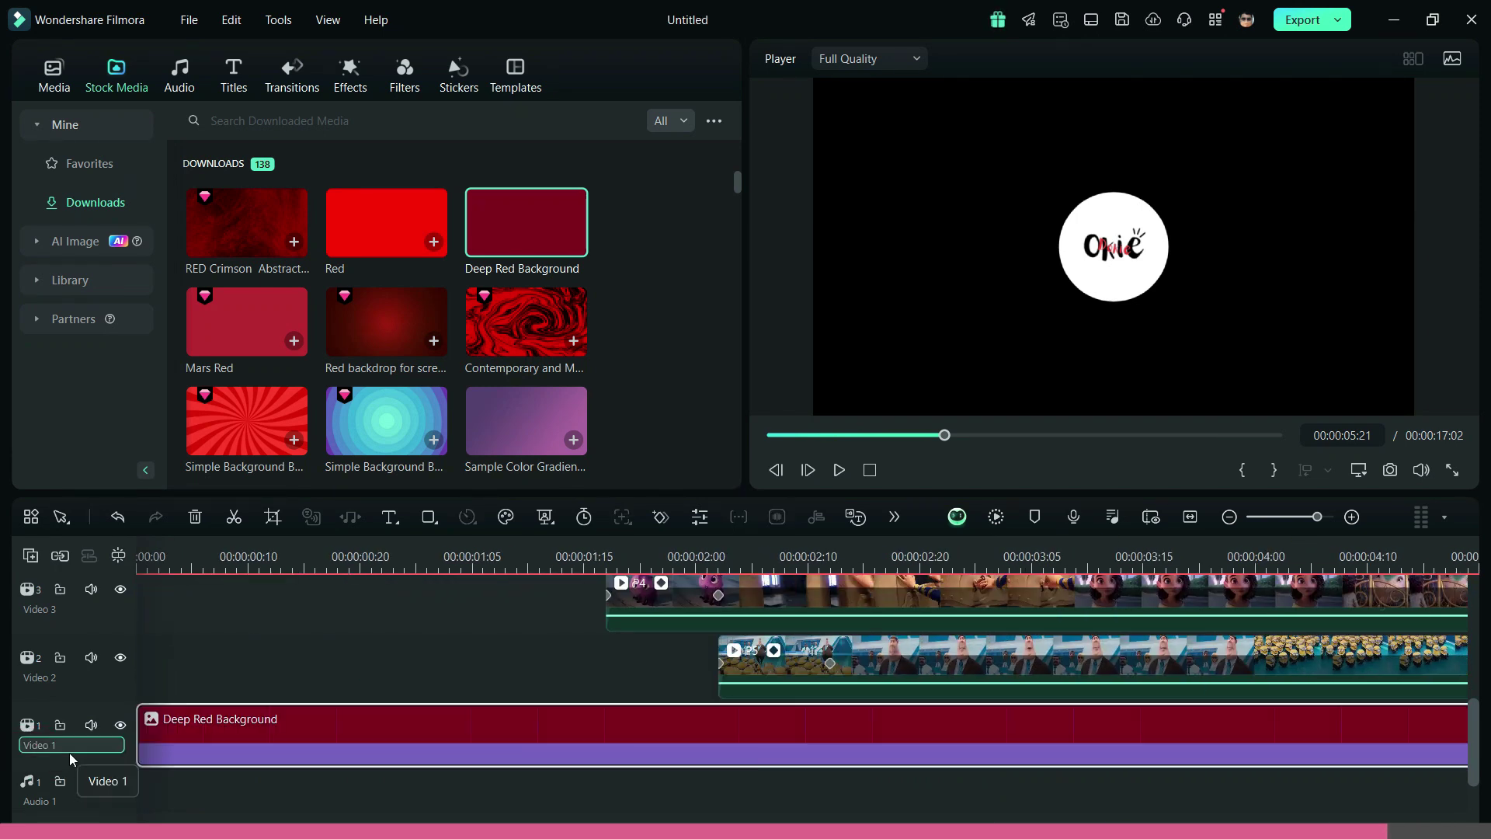
- Stretch the Deep Red Background clip to 00:00:09:00 and rewind the preview to the start
{"action": "left_click", "coordinate": [1185, 520]}
{"action": "scroll", "coordinate": [579, 781], "scroll_direction": "up", "scroll_amount": 1}
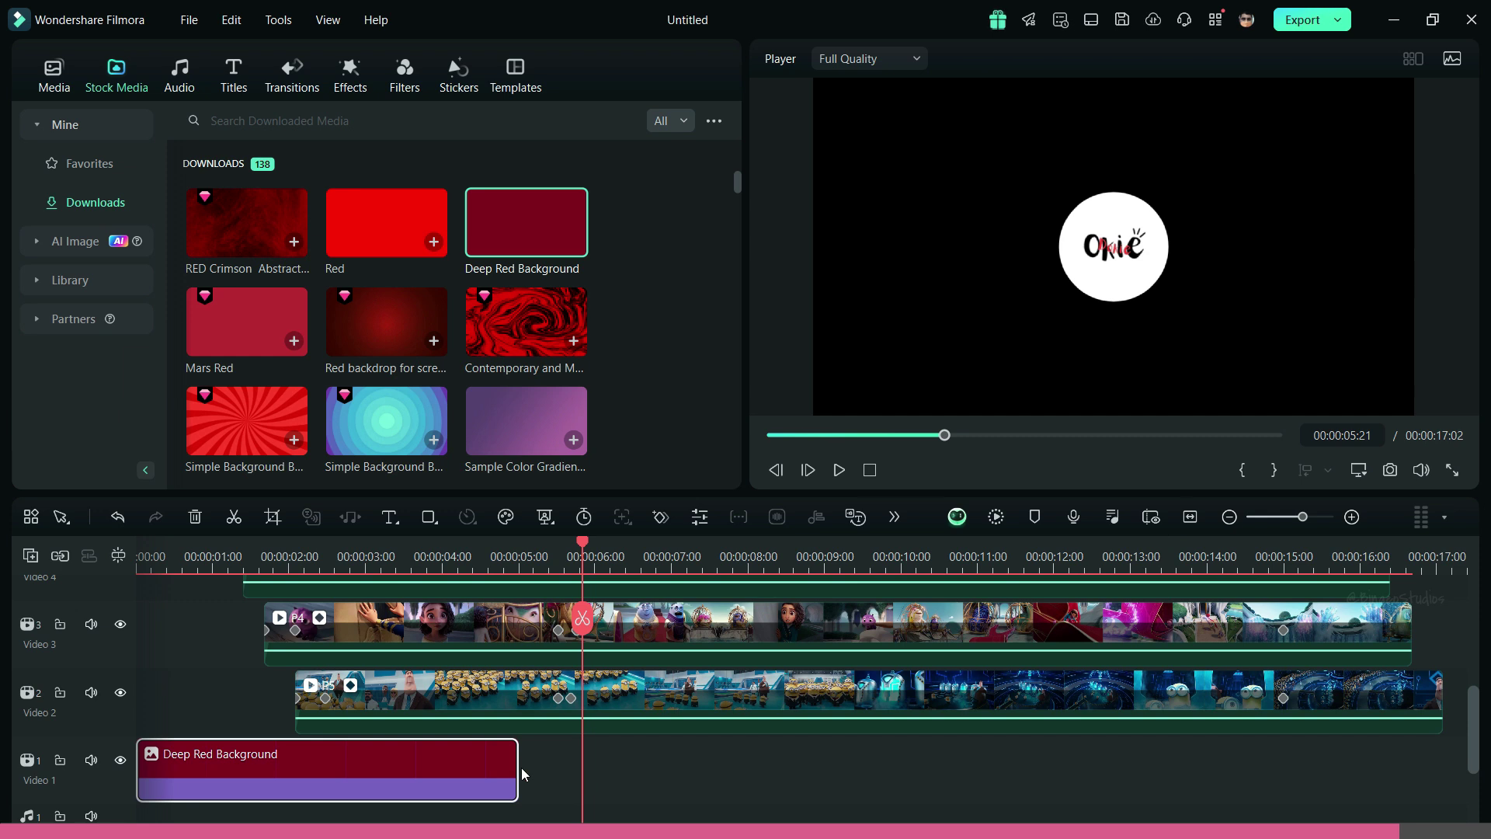
{"action": "left_click_drag", "start_coordinate": [515, 768], "coordinate": [810, 777]}
{"action": "scroll", "coordinate": [776, 781], "scroll_direction": "up", "scroll_amount": 8}
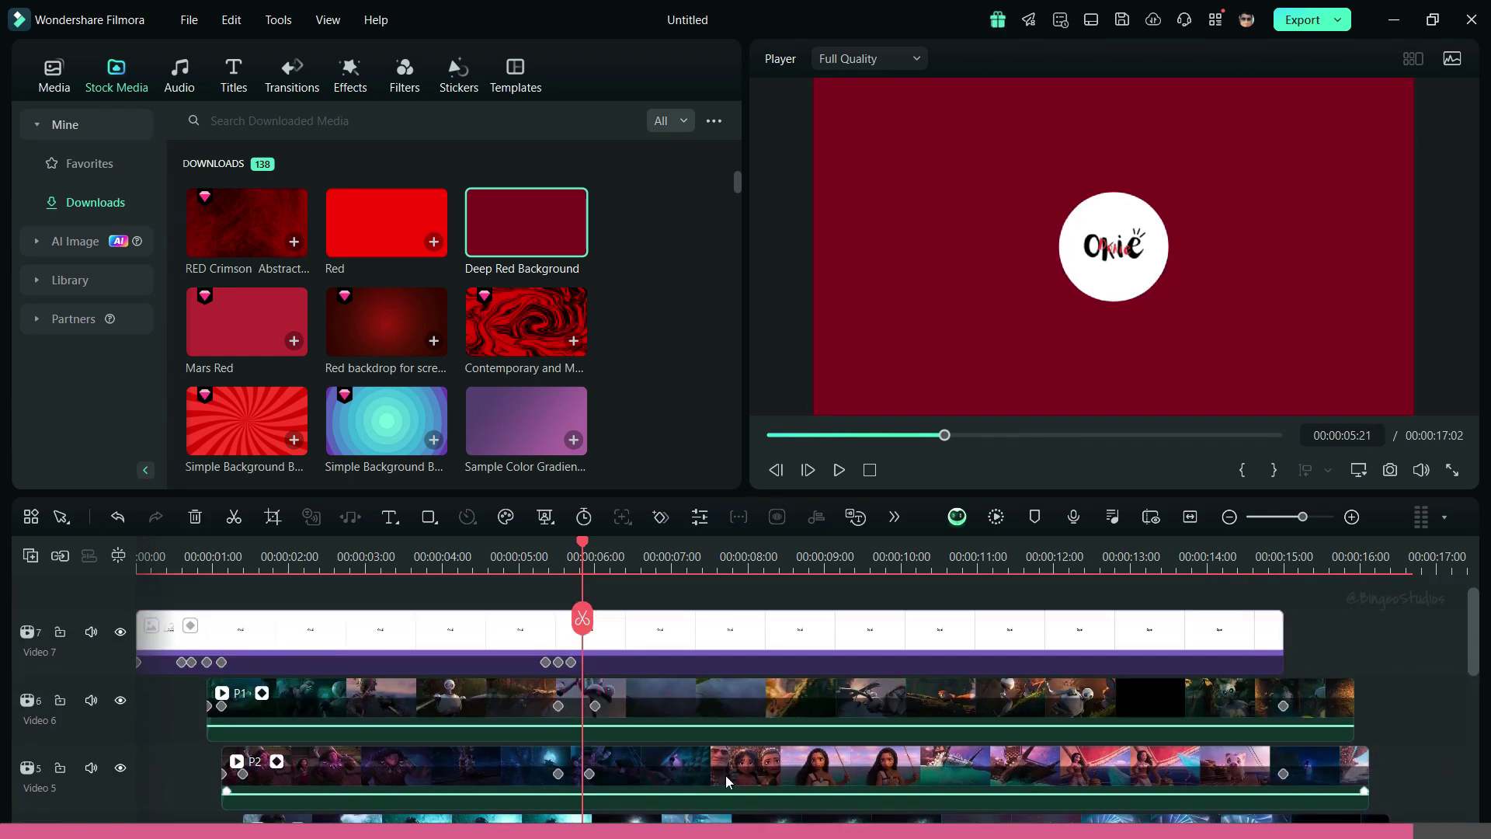
{"action": "left_click_drag", "start_coordinate": [791, 435], "coordinate": [766, 437]}
- Play the intro, stop at 00:00:07:00, and split all tracks there
{"action": "left_click", "coordinate": [839, 470]}
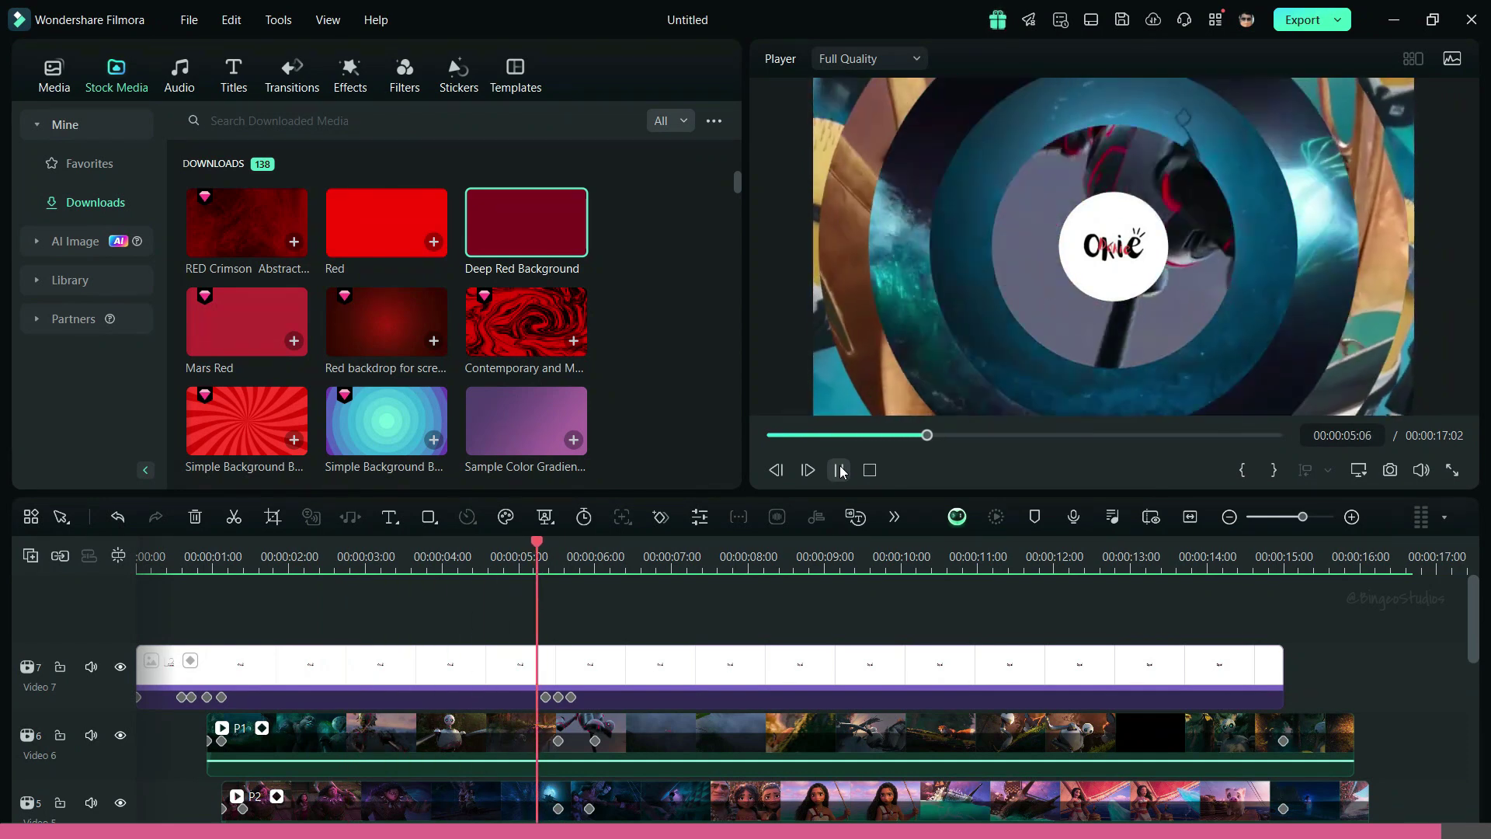
{"action": "left_click", "coordinate": [839, 470]}
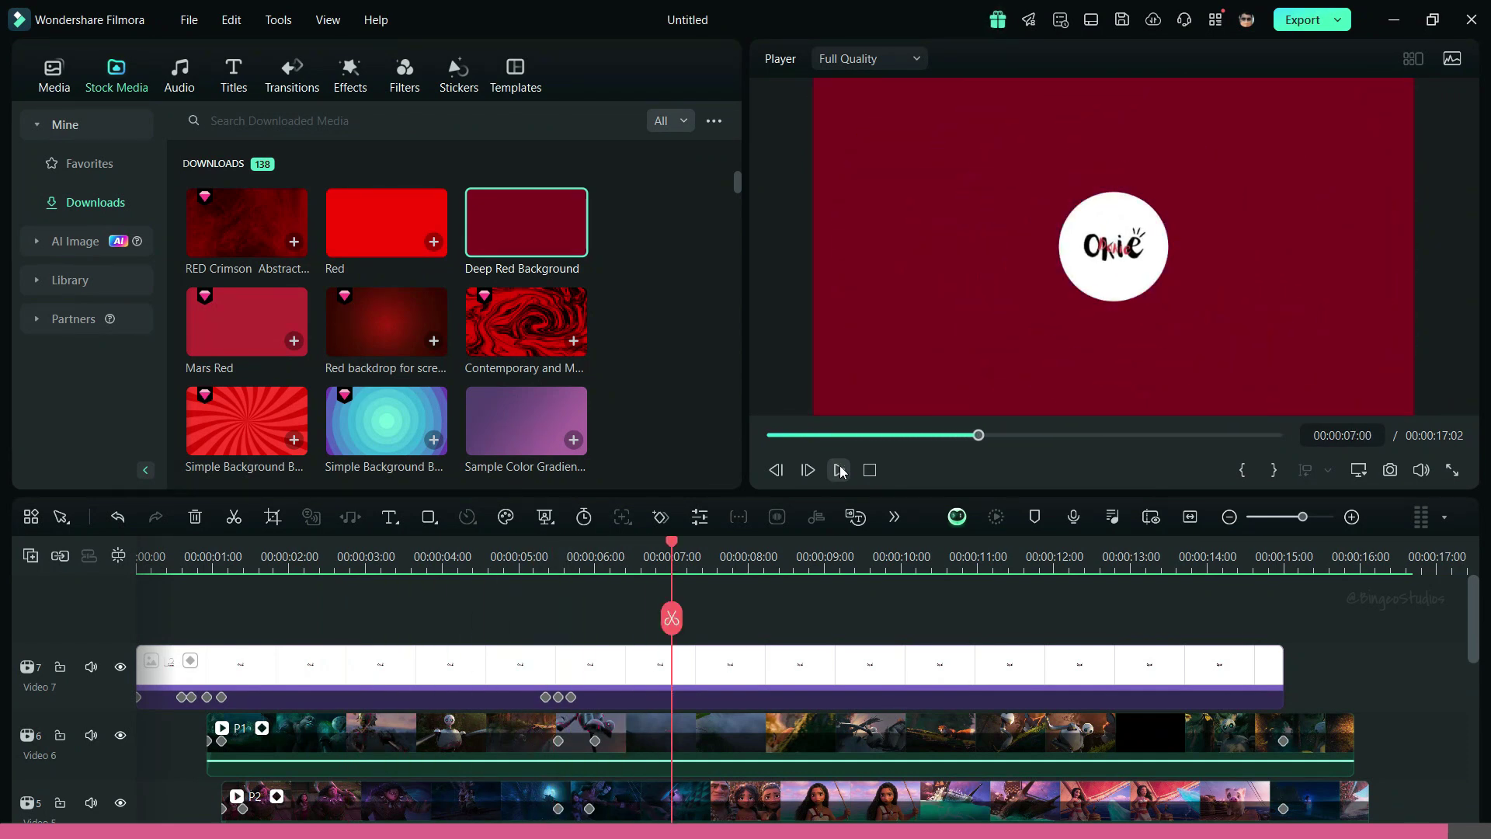
{"action": "scroll", "coordinate": [782, 605], "scroll_direction": "down", "scroll_amount": 5}
{"action": "scroll", "coordinate": [1091, 658], "scroll_direction": "up", "scroll_amount": 5}
{"action": "left_click", "coordinate": [675, 620]}
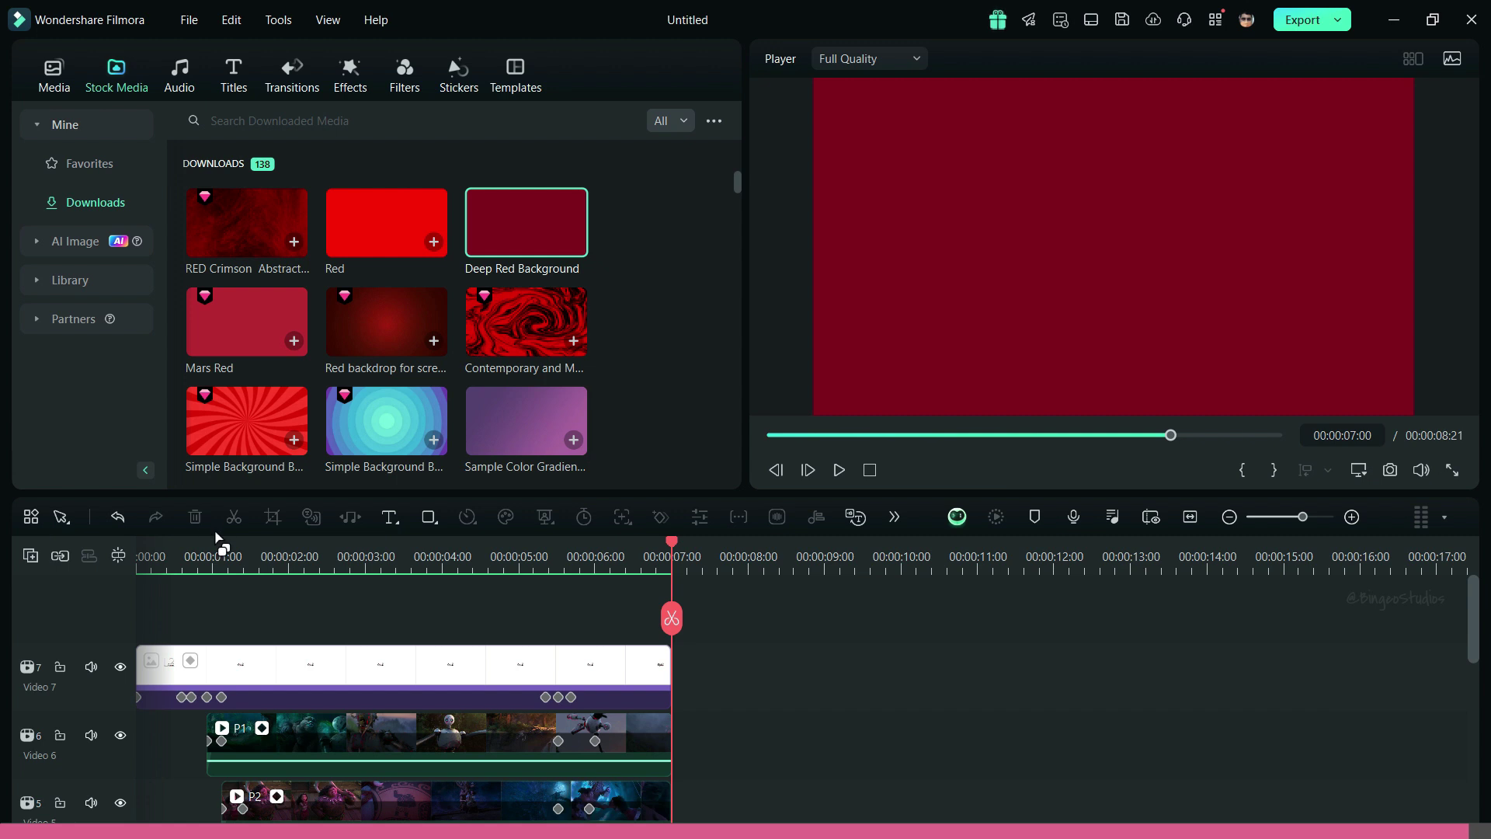
- Export the trimmed intro as P5.mp4
{"action": "left_click_drag", "start_coordinate": [632, 557], "coordinate": [649, 553]}
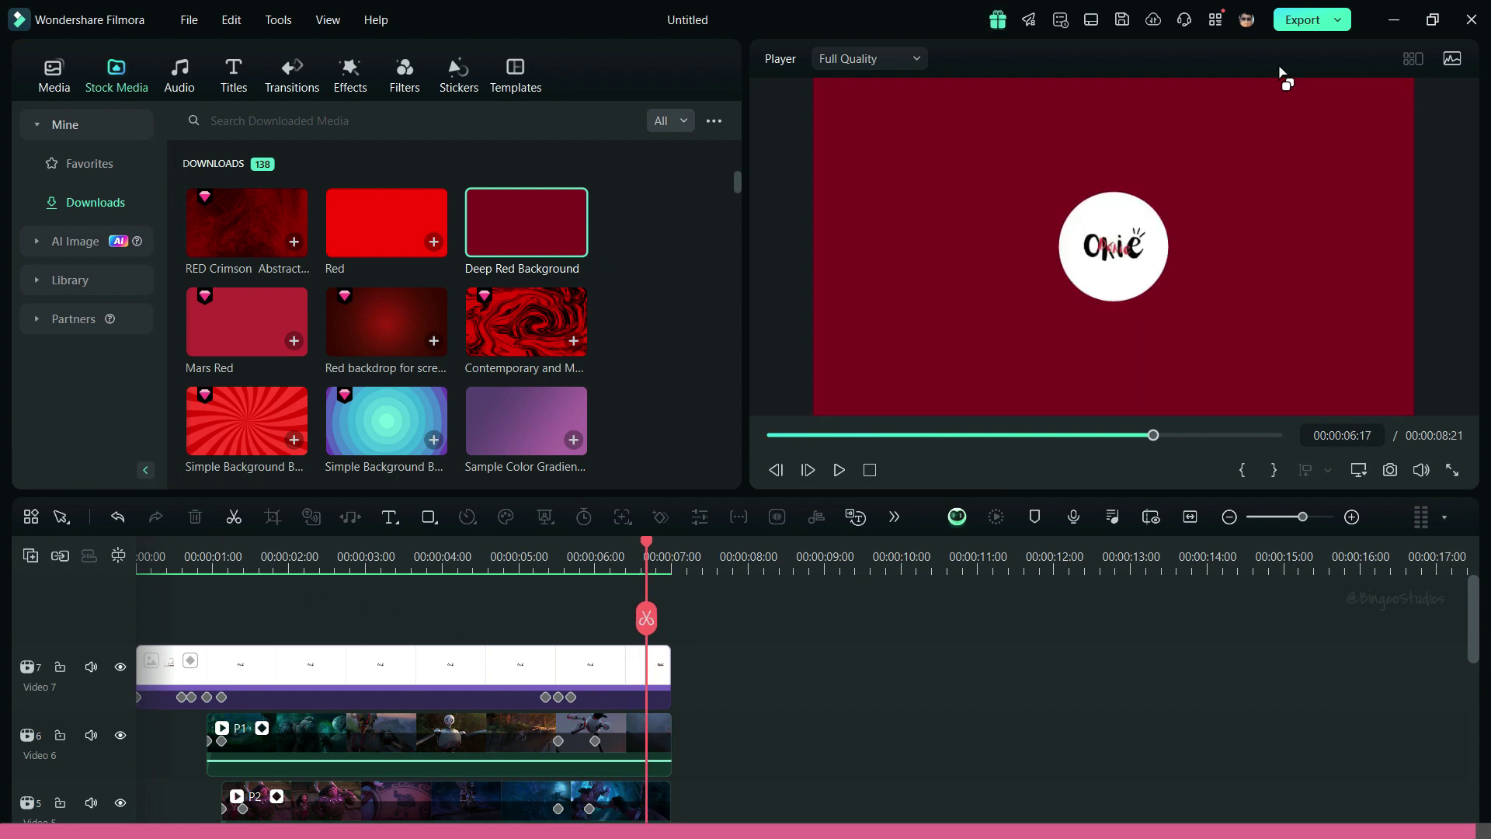
{"action": "left_click", "coordinate": [1299, 19]}
{"action": "left_click", "coordinate": [1084, 665]}
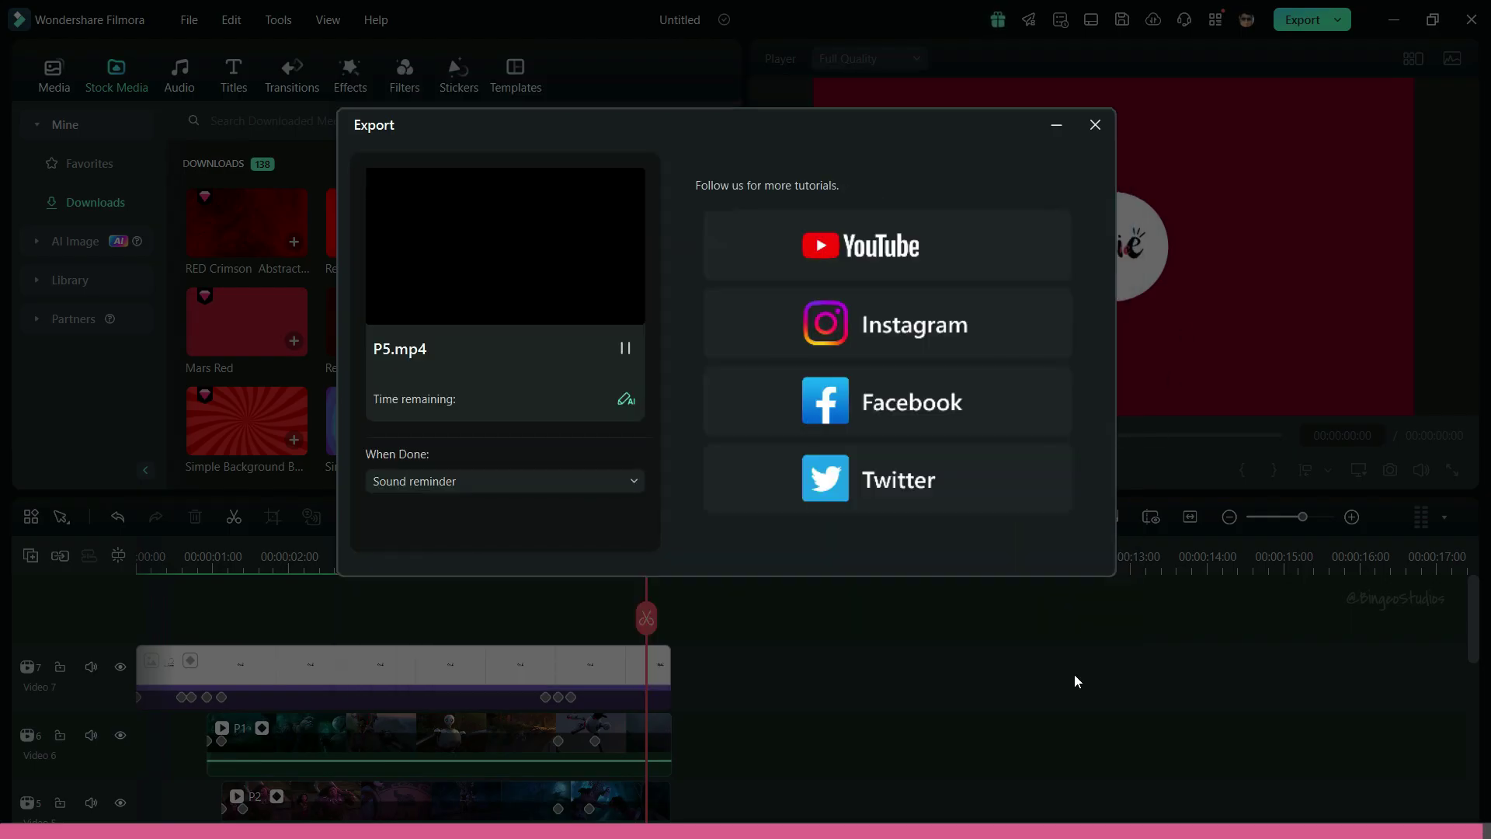